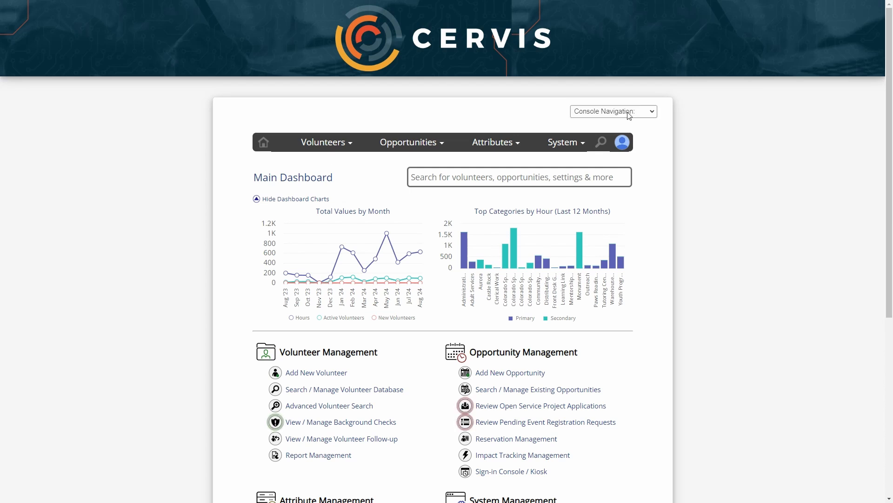
Go to the Volunteer Application page and scroll to the end of the Create Volunteer Profile form
click(618, 111)
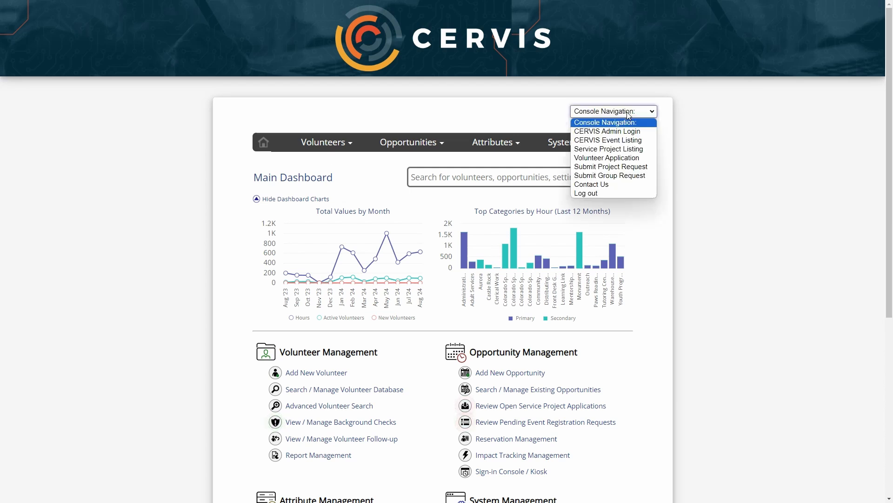
click(630, 159)
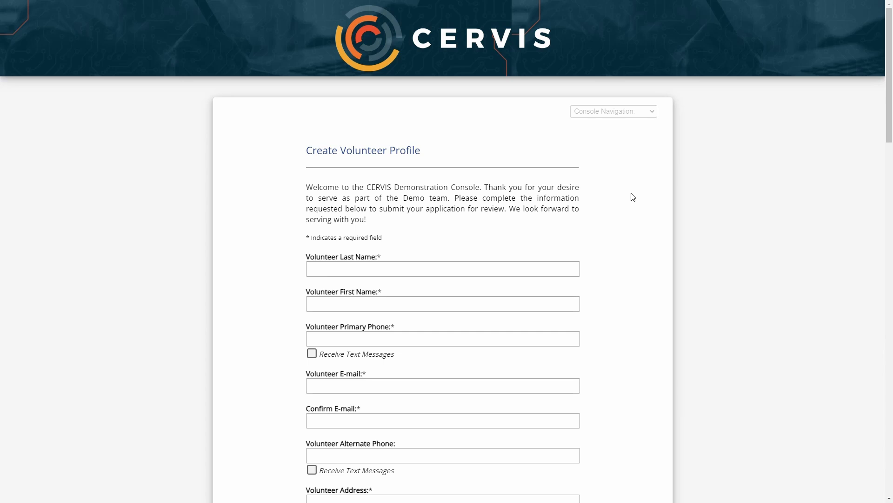
scroll(632, 170, down, 2)
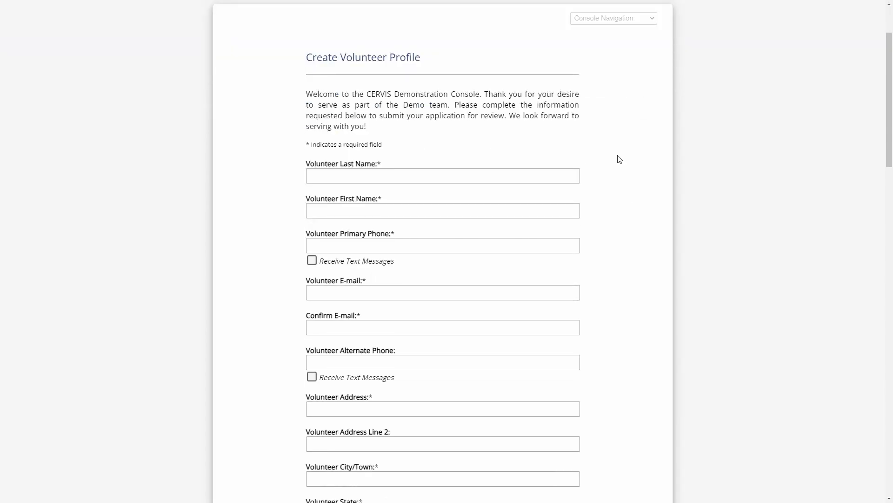
scroll(621, 160, down, 15)
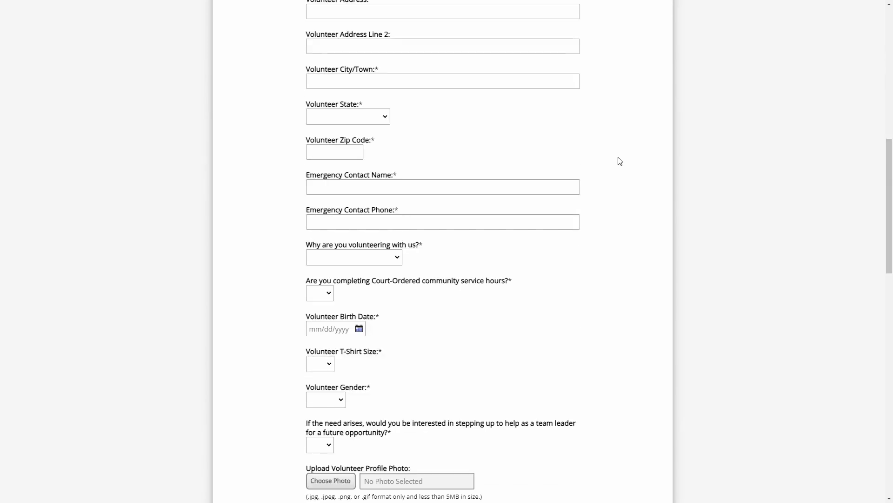
scroll(624, 161, down, 10)
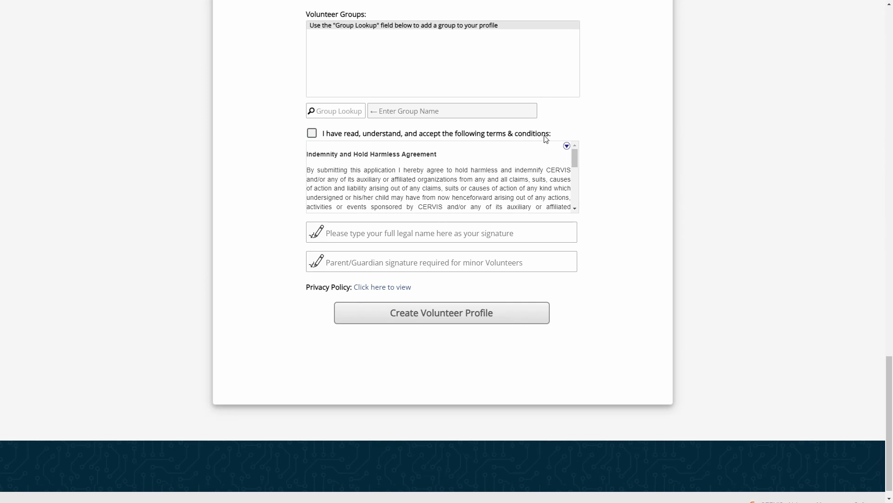
Tick the terms acceptance checkbox and expand, then collapse, the full agreement text
click(354, 134)
mouse_move(575, 157)
mouse_down()
mouse_move(574, 195)
mouse_move(568, 148)
mouse_up()
click(567, 147)
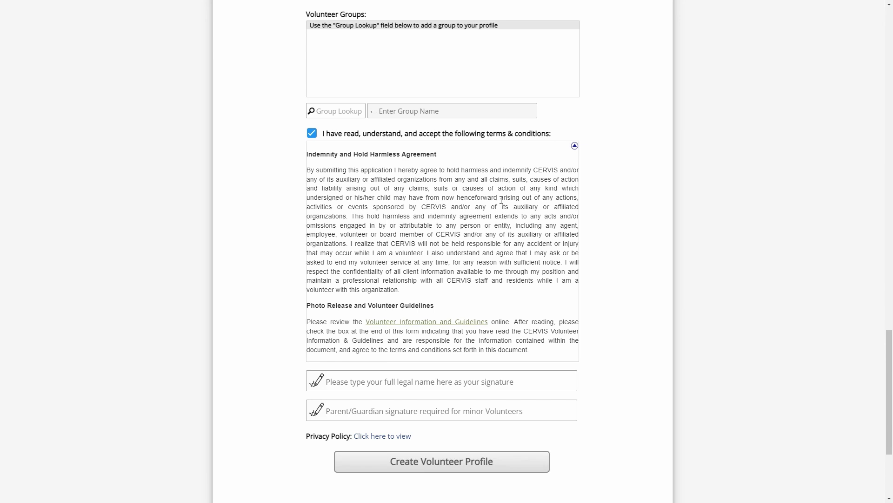
click(574, 146)
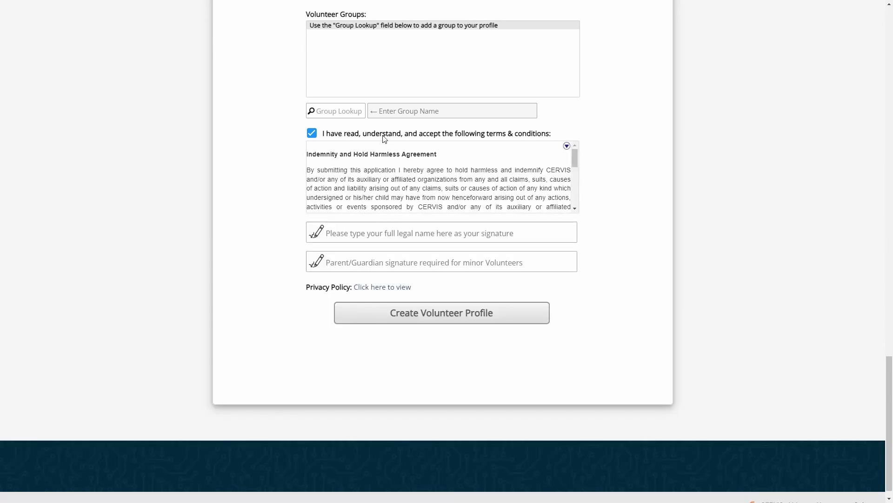
Type the applicant's full name as the signature and move to the parent/guardian field
click(388, 234)
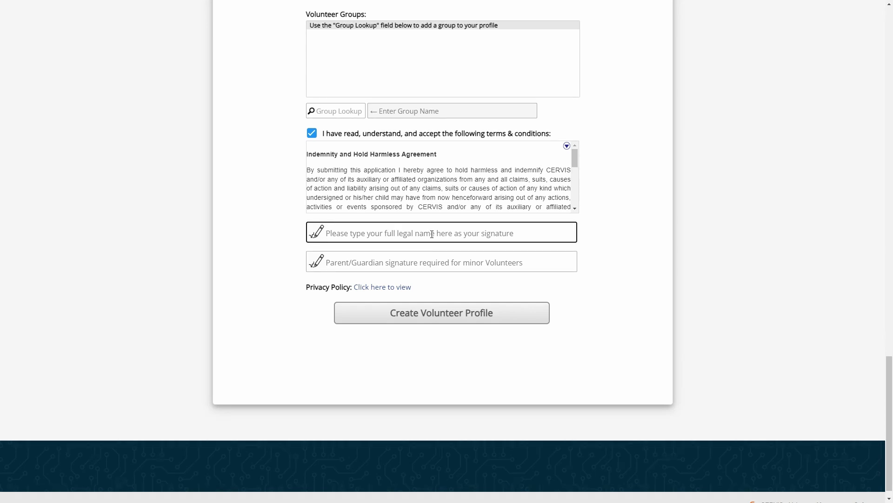
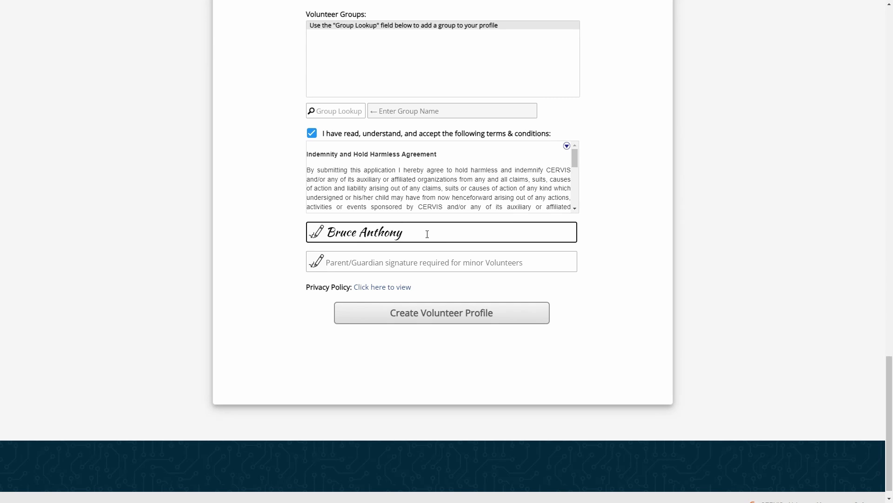
click(394, 262)
click(260, 192)
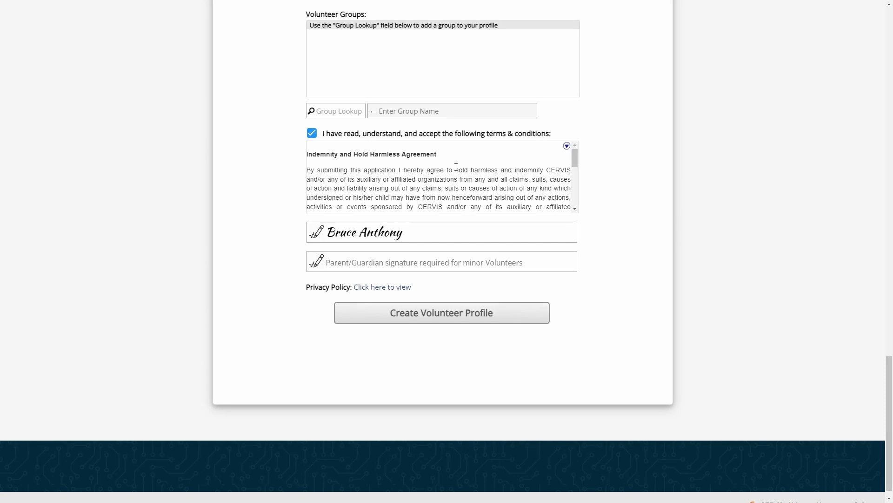
mouse_move(576, 163)
mouse_down()
mouse_move(575, 197)
mouse_move(574, 153)
mouse_up()
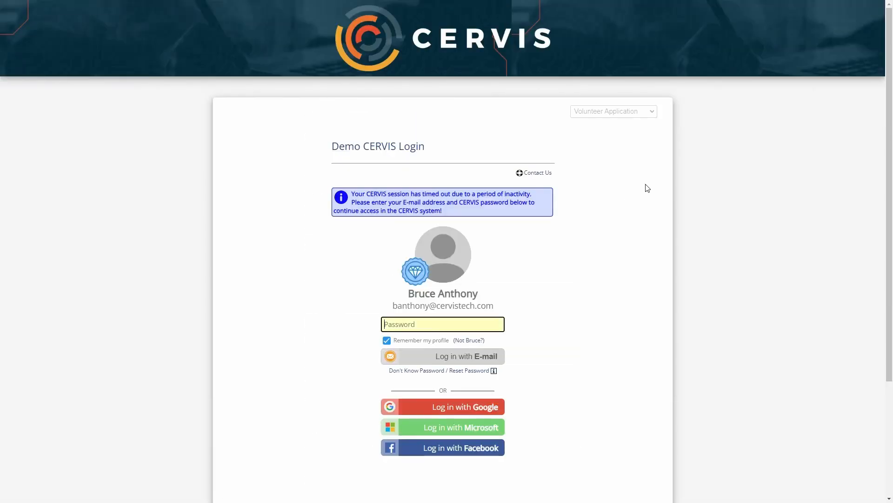
Sign in again with Google and scroll down the Main Dashboard
click(482, 406)
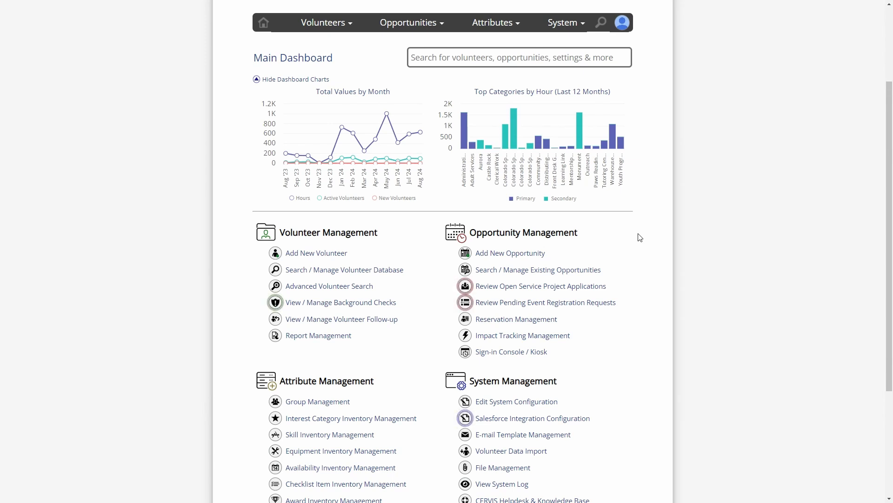
scroll(640, 239, down, 2)
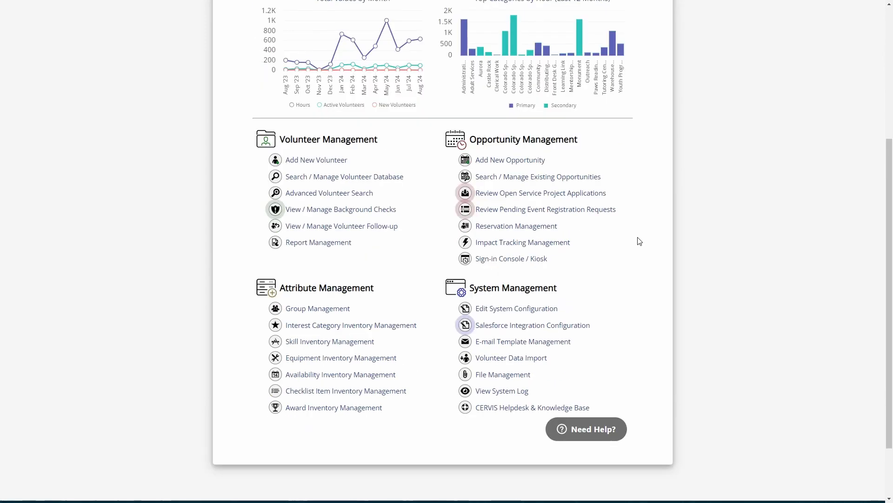
scroll(639, 241, down, 1)
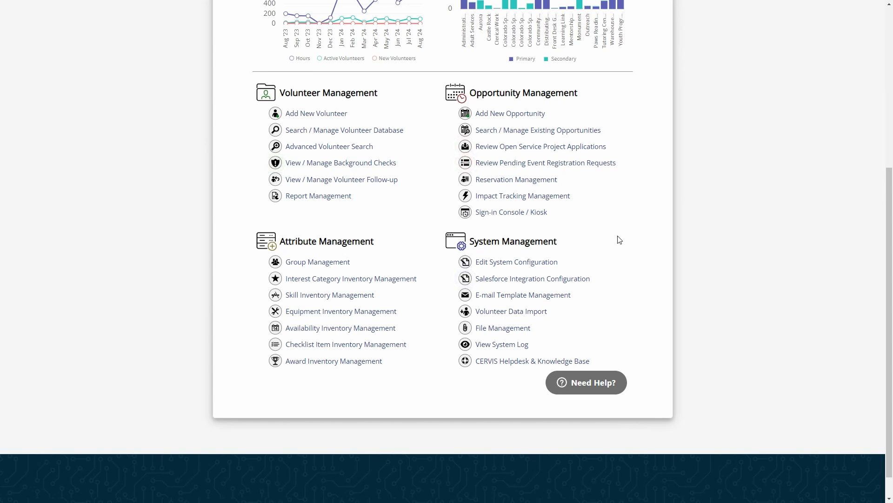
Open Edit System Configuration and expand the Information Collection settings
click(523, 263)
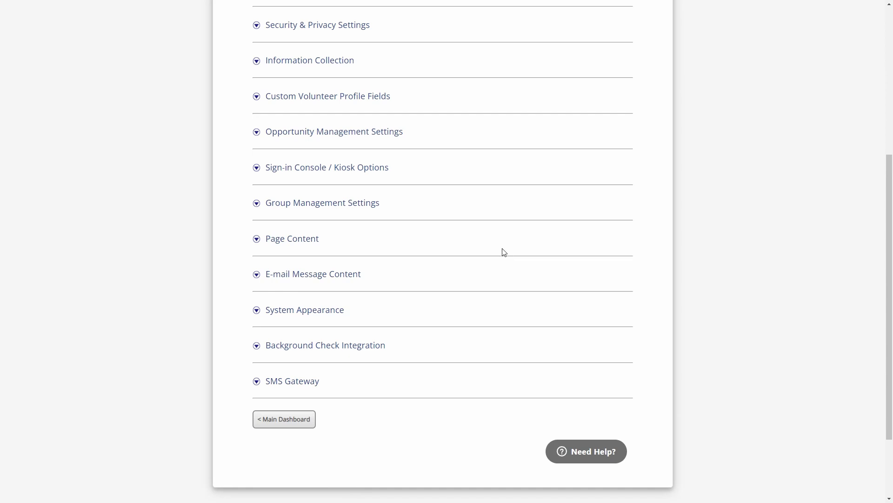
scroll(497, 239, up, 1)
scroll(497, 238, up, 1)
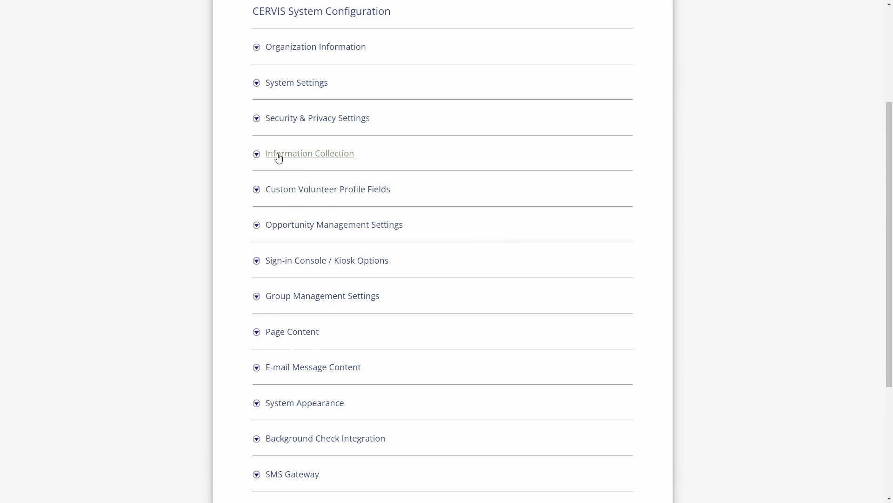
click(301, 157)
scroll(386, 186, down, 2)
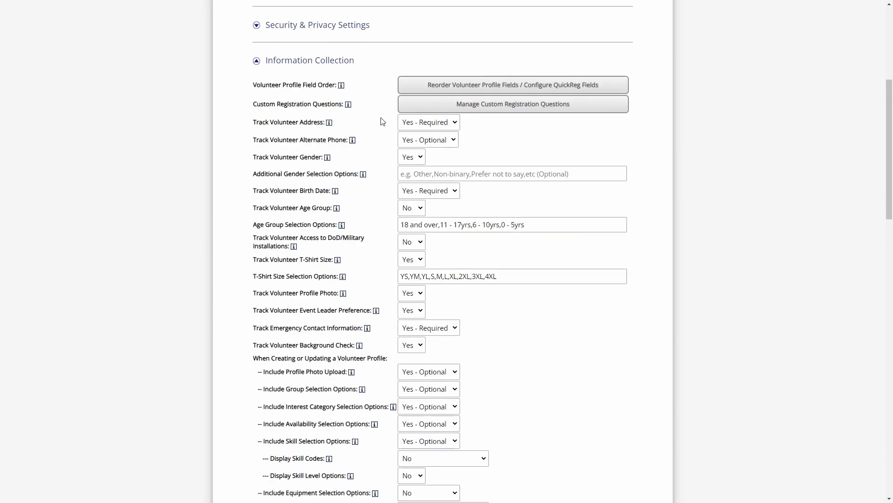
scroll(371, 263, down, 9)
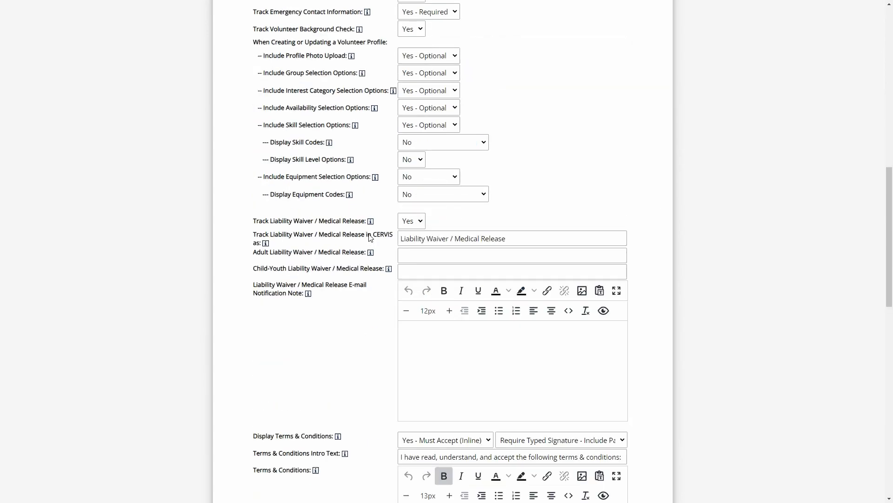
scroll(376, 223, down, 1)
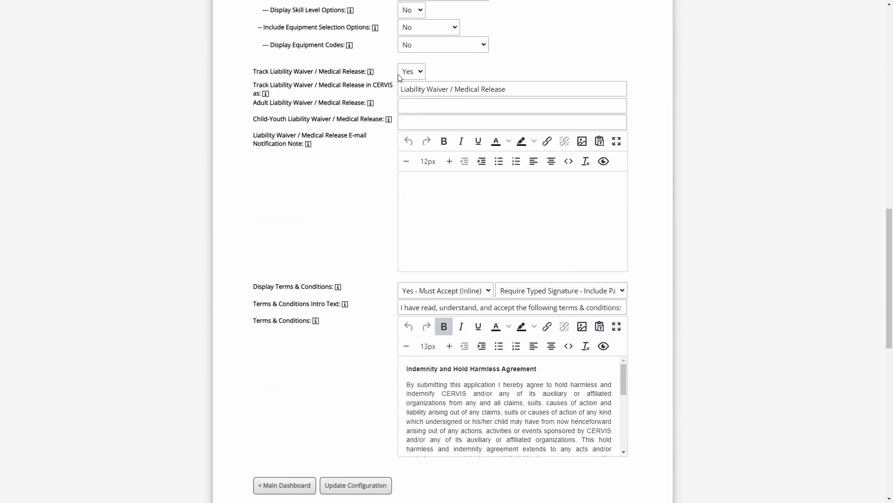
Append ' (Paper)' to make the waiver name 'Liability Waiver / Medical Release (Paper)'
drag(404, 91, 499, 88)
click(423, 88)
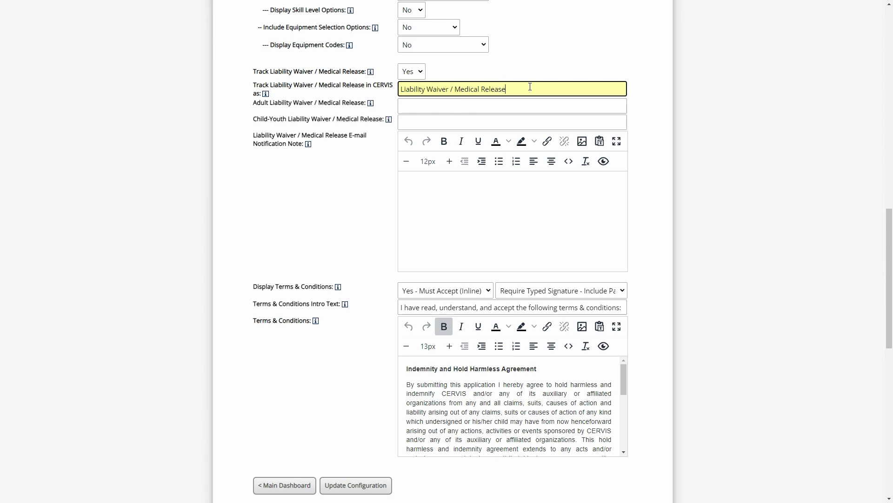
text((Paper))
drag(552, 87, 507, 90)
click(576, 88)
Check the help tip for the Display Terms & Conditions setting
scroll(420, 202, down, 2)
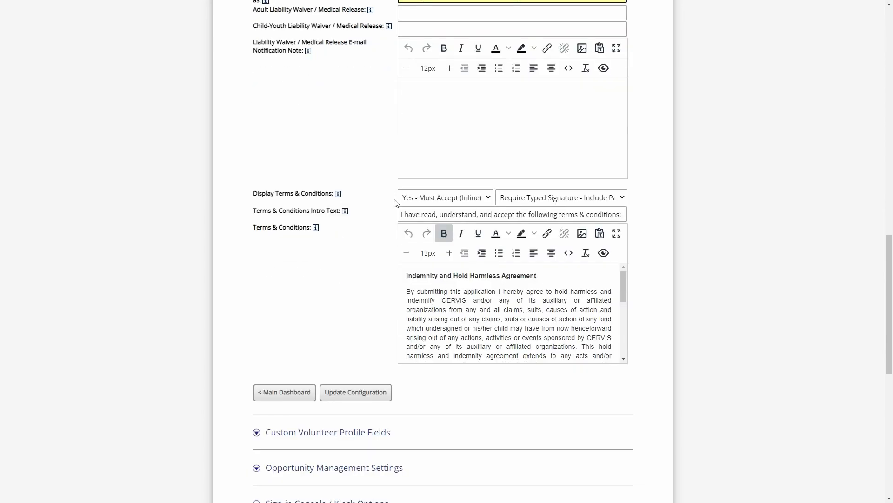
drag(276, 193, 338, 194)
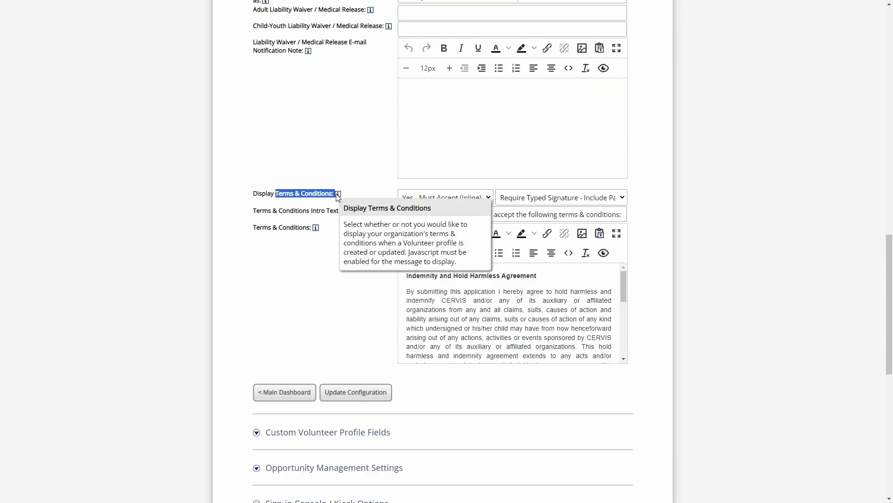
click(361, 201)
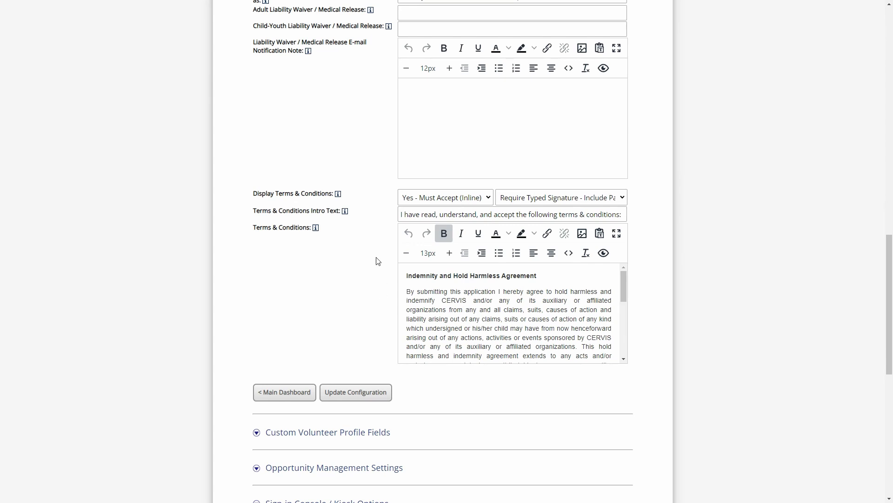
Keep terms display at Yes - Must Accept (Inline) and preview the volunteer profile form
click(423, 203)
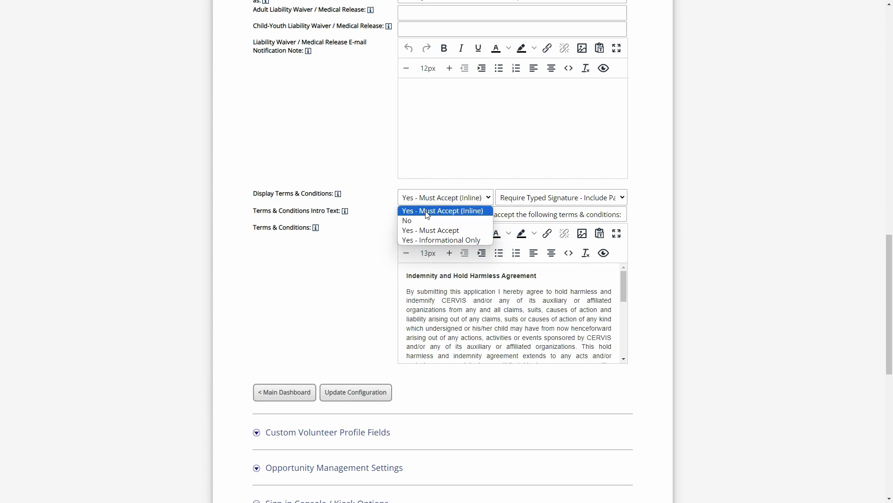
click(474, 217)
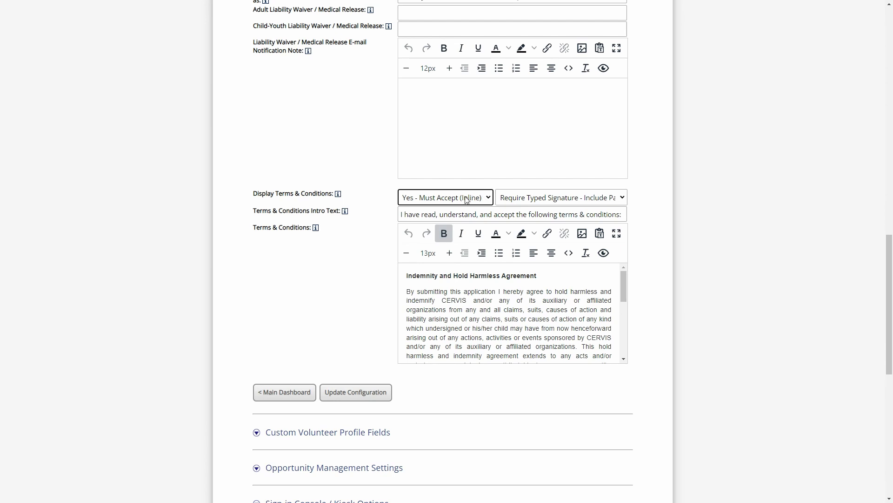
click(604, 252)
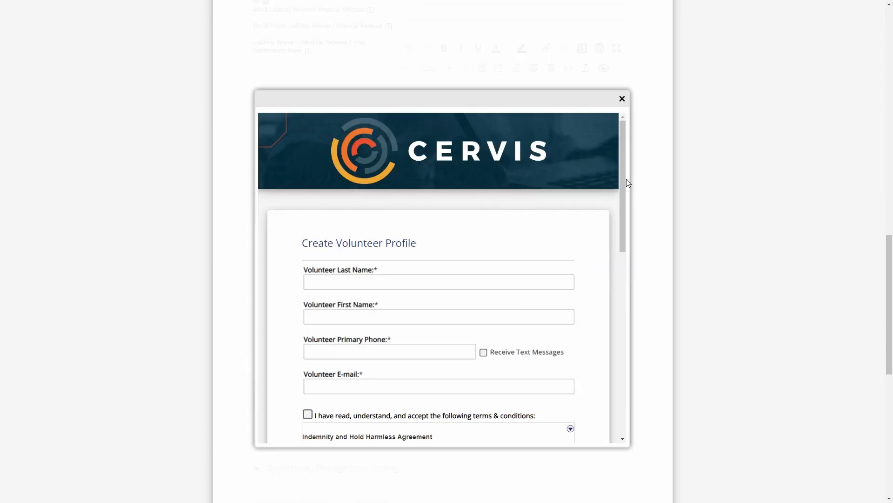
drag(627, 178, 623, 283)
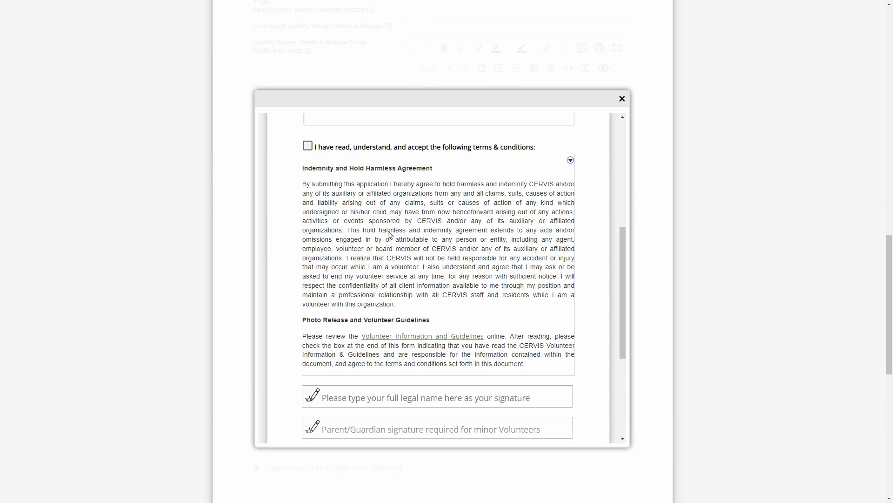
click(622, 98)
click(479, 197)
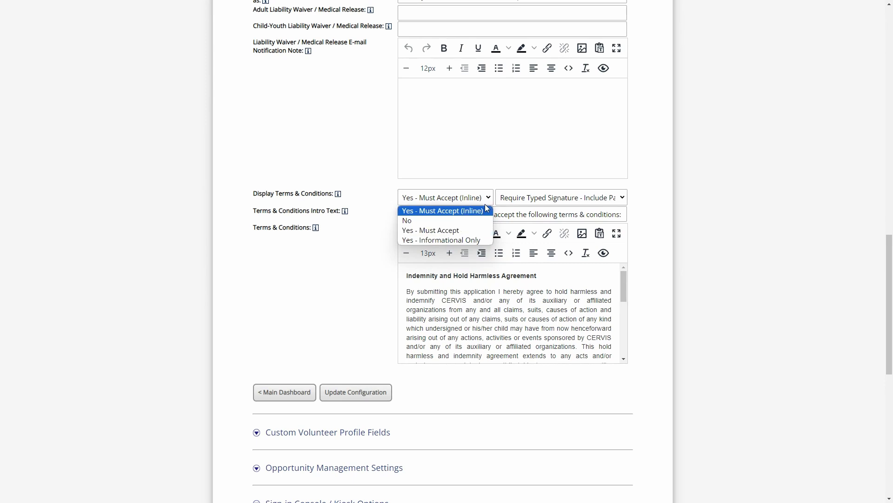
Preview the form with Yes - Must Accept, then set terms display back to Yes - Must Accept (Inline)
click(470, 231)
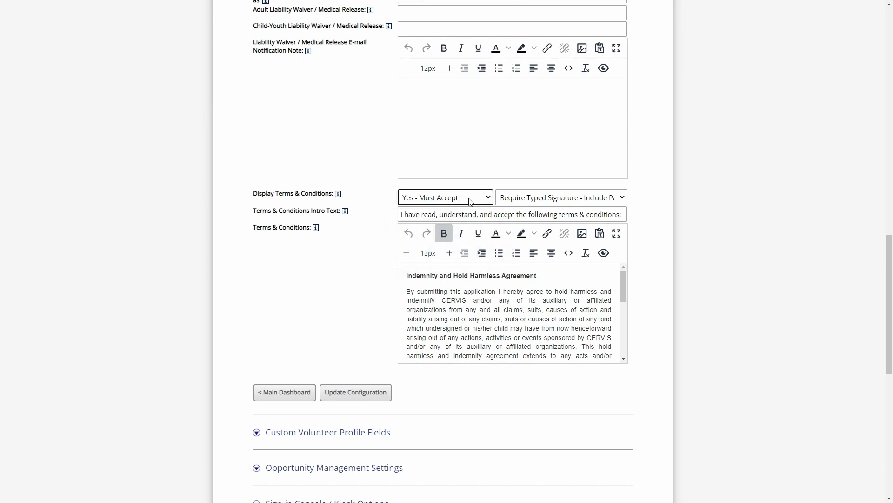
click(604, 253)
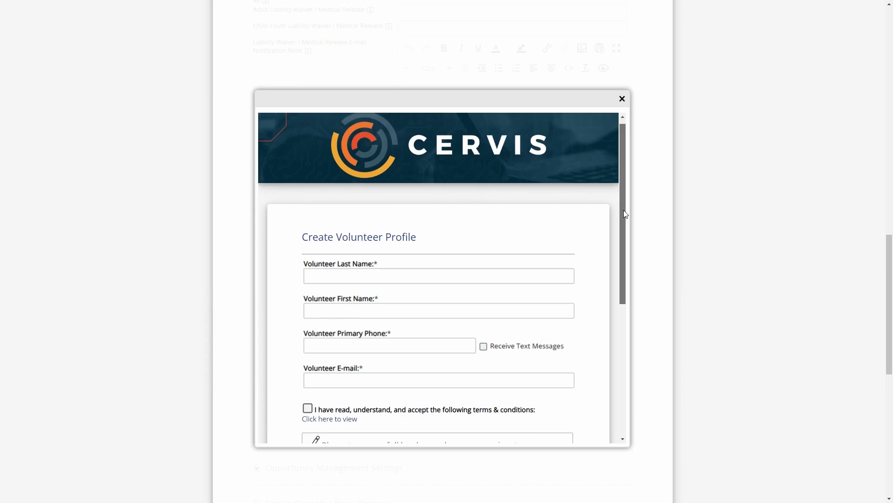
drag(625, 214, 628, 302)
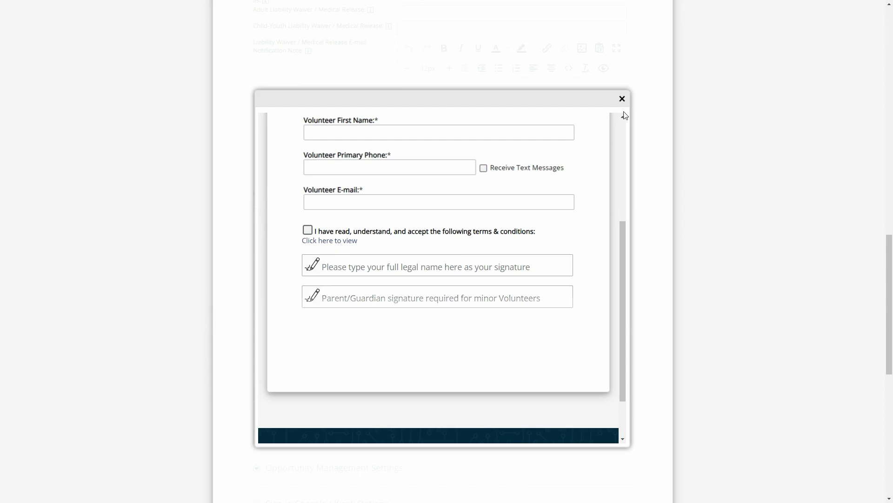
click(622, 98)
click(463, 199)
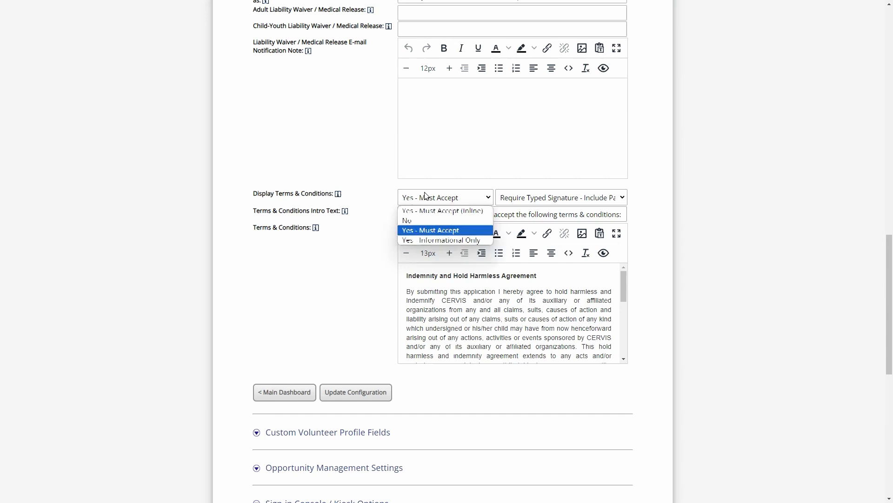
click(442, 208)
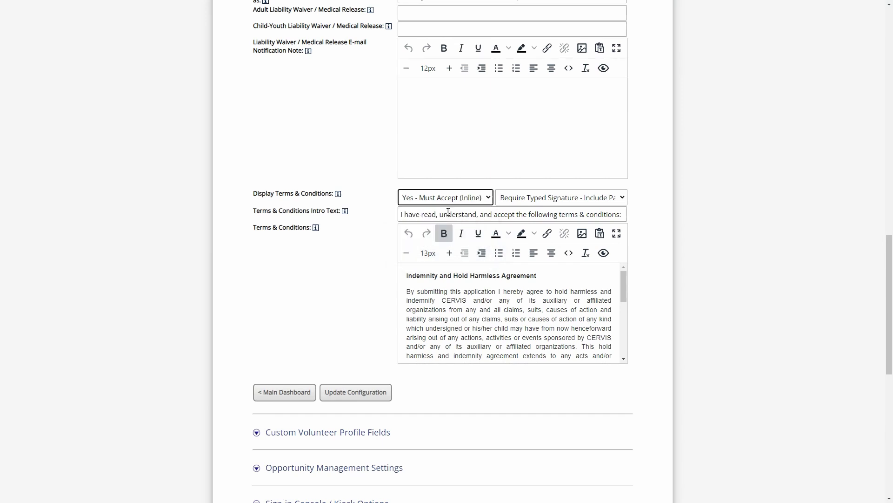
click(425, 199)
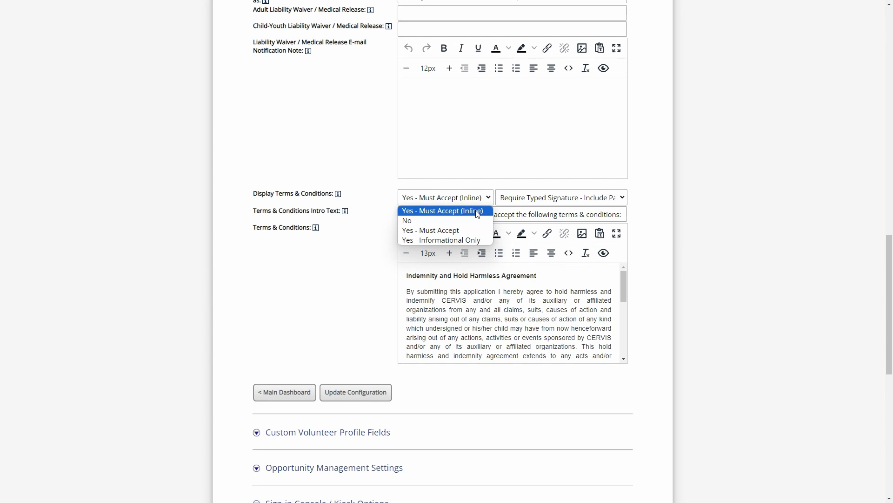
Keep the signature requirement at Require Typed Signature - Include Parent/Guardian and preview the form
click(526, 199)
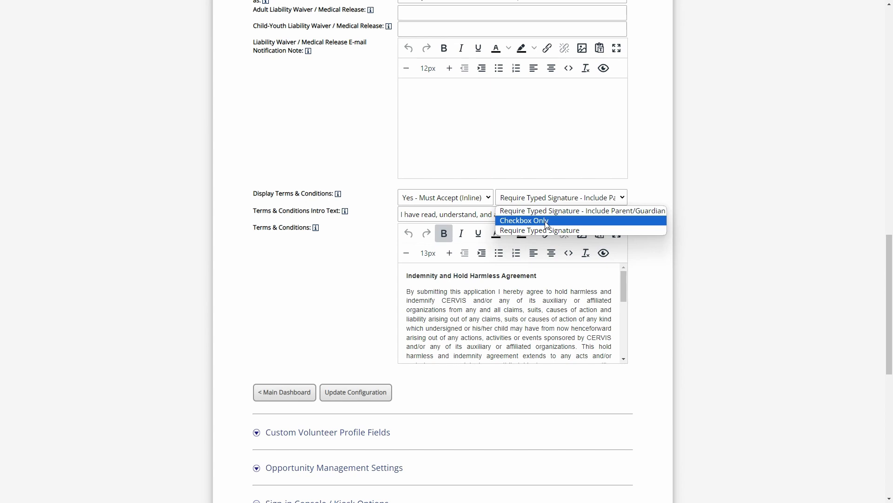
click(417, 215)
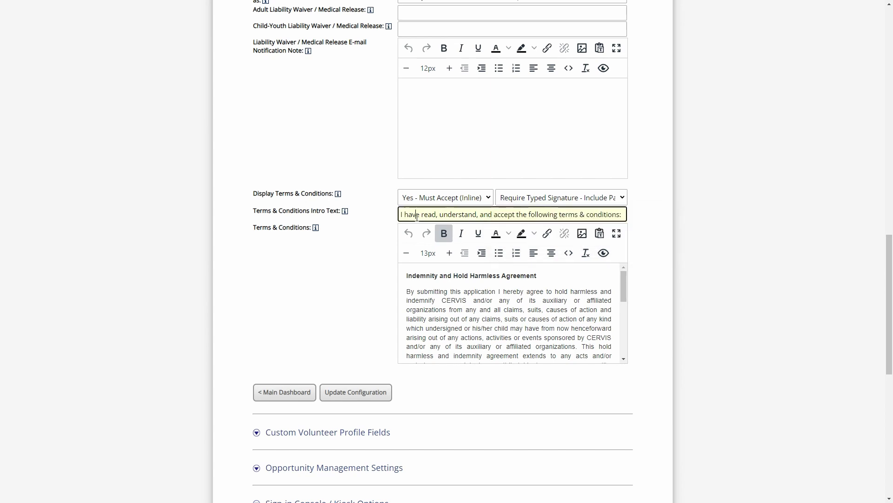
drag(412, 214, 615, 214)
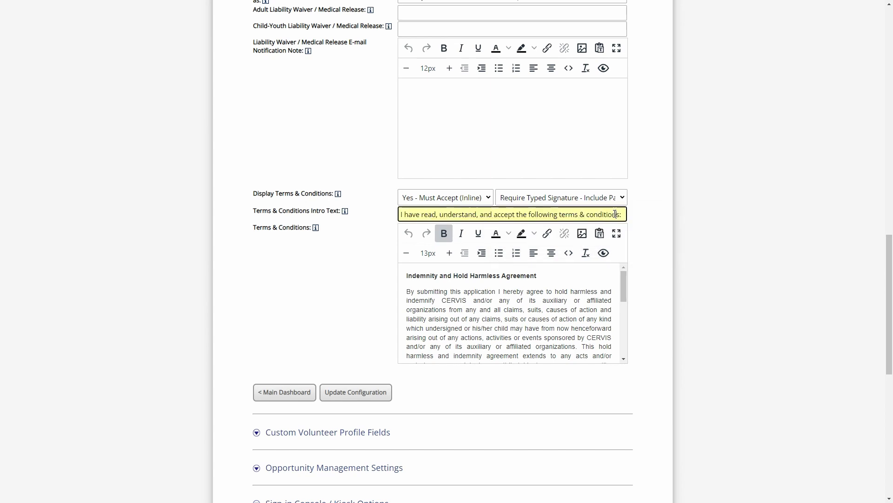
click(561, 197)
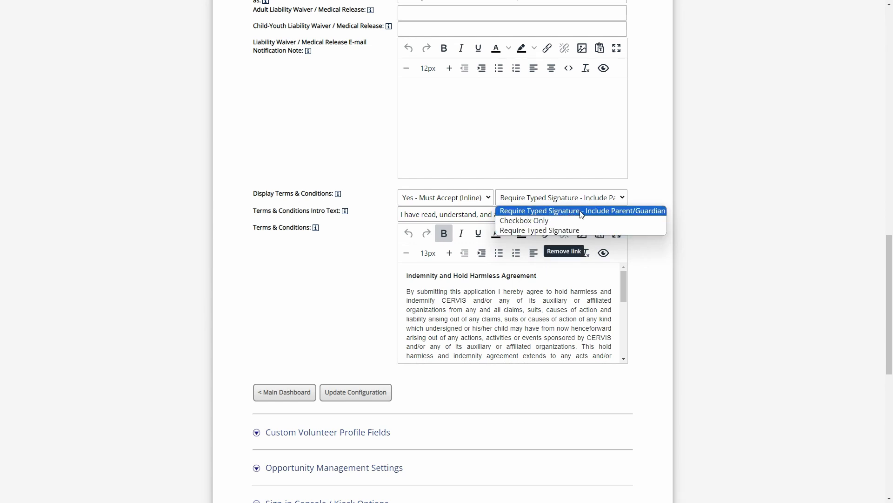
click(636, 215)
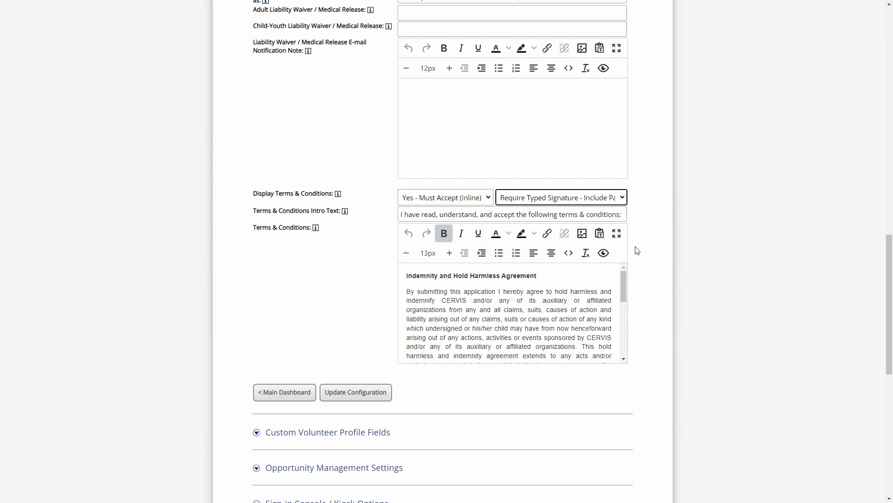
click(604, 252)
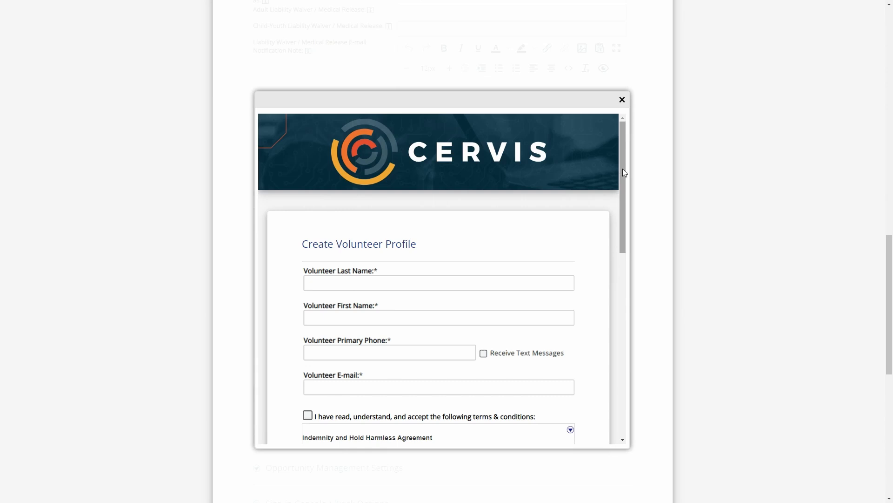
Scroll the preview to the agreement and both signature boxes, then close it
drag(622, 168, 624, 277)
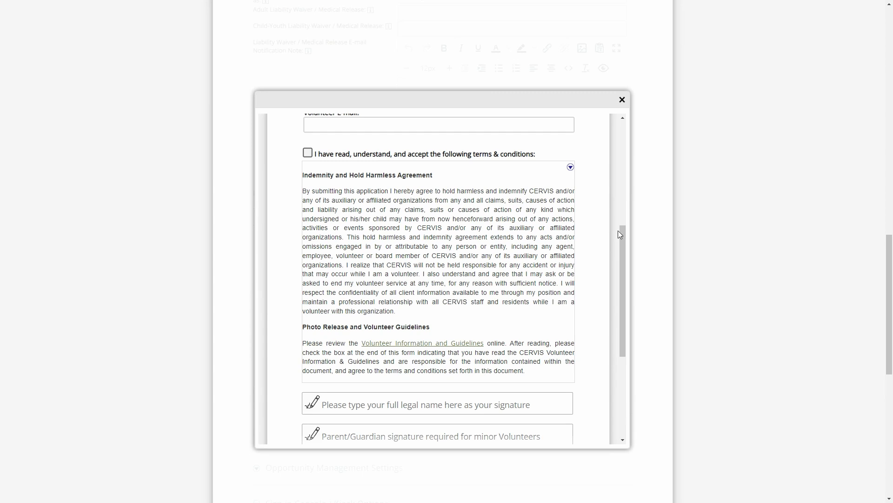
drag(622, 245, 622, 300)
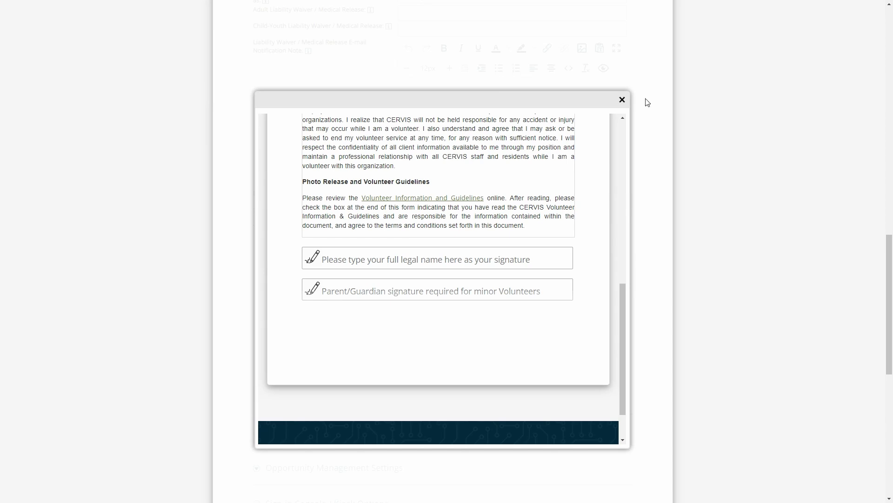
click(622, 99)
scroll(352, 273, up, 9)
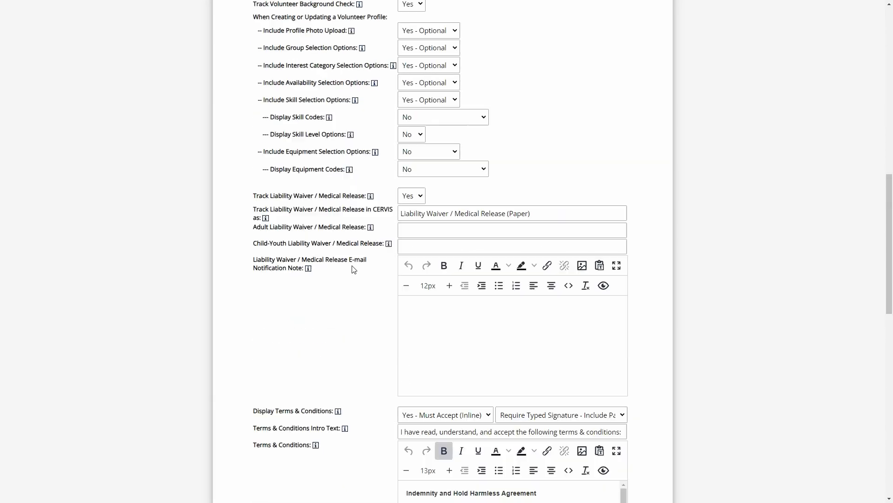
Keep Track Volunteer Birth Date at Yes - Required and show the signature requirement choices
scroll(372, 266, up, 2)
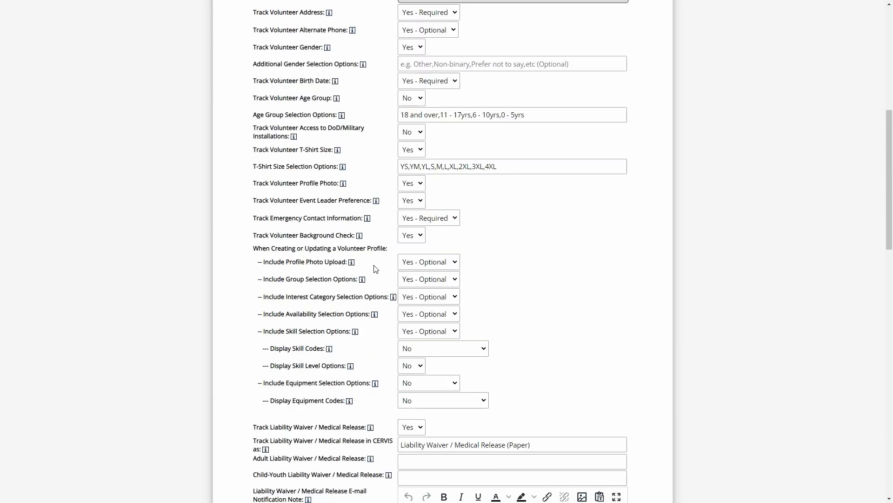
drag(256, 144, 333, 145)
click(377, 149)
click(439, 150)
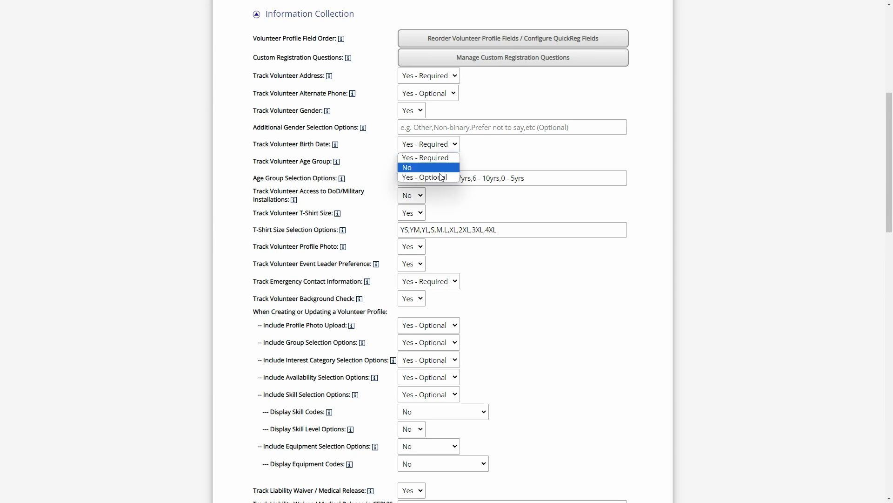
click(445, 158)
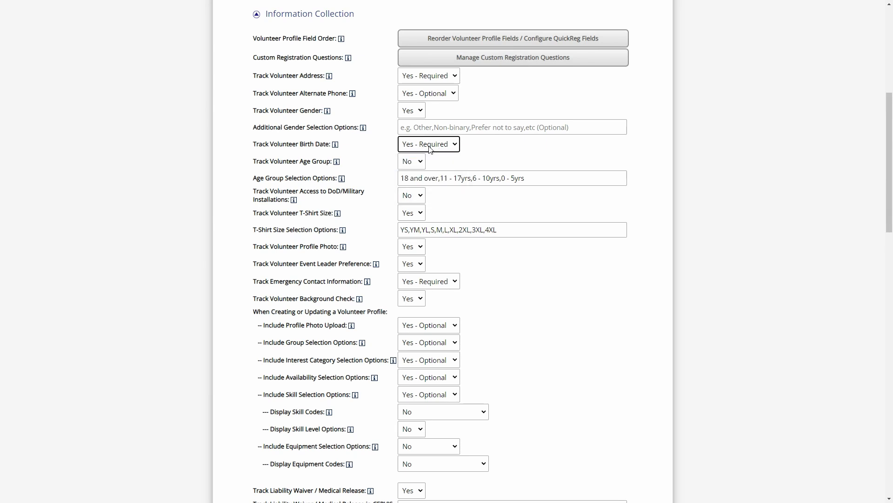
click(385, 147)
scroll(395, 145, down, 9)
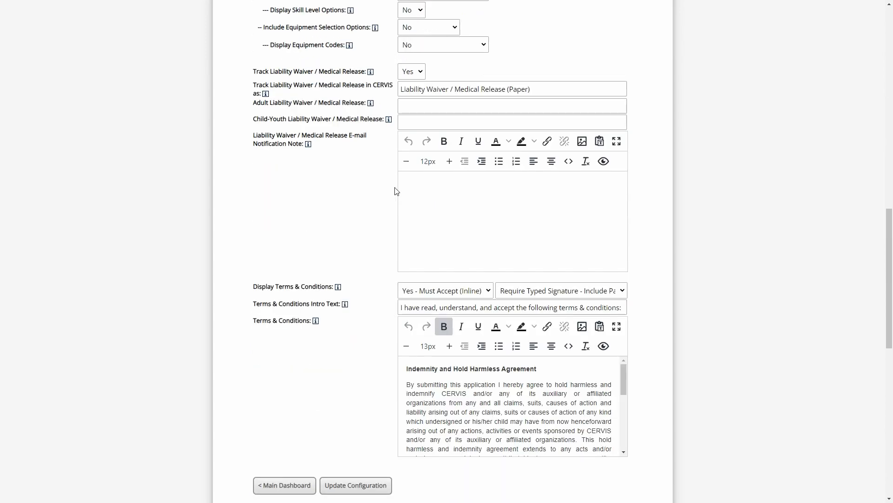
scroll(395, 193, down, 2)
click(596, 203)
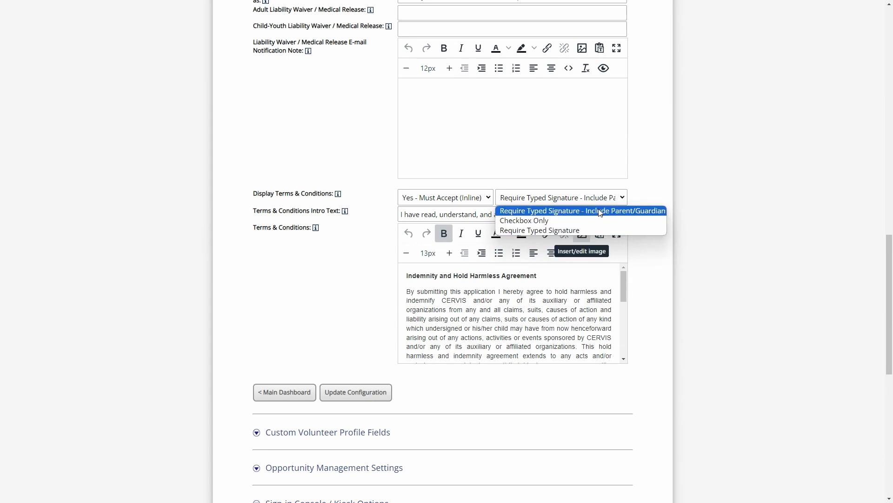
Preview the form with Require Typed Signature only, then restore Require Typed Signature - Include Parent/Guardian
click(537, 231)
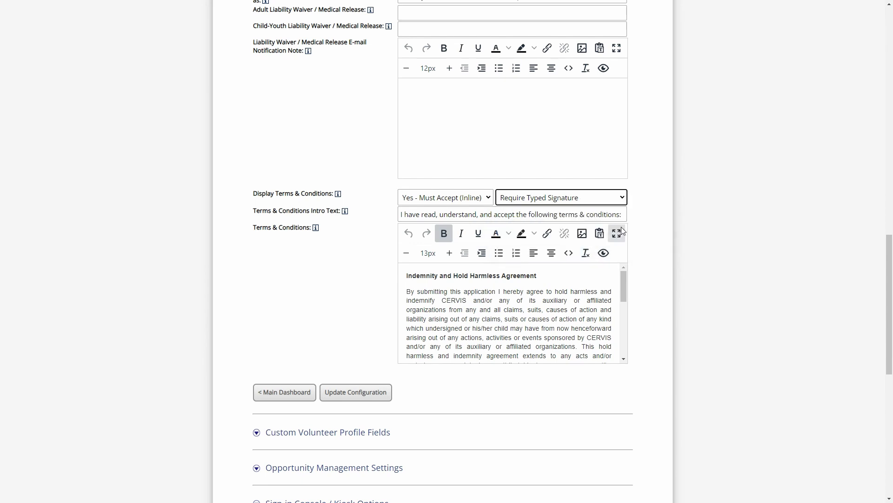
click(603, 253)
mouse_move(622, 195)
mouse_down()
mouse_move(614, 284)
mouse_move(621, 357)
mouse_up()
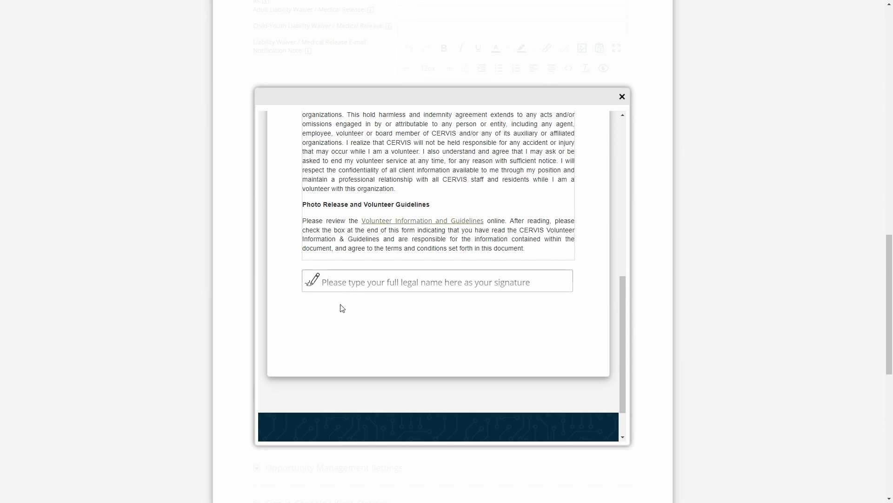
click(622, 99)
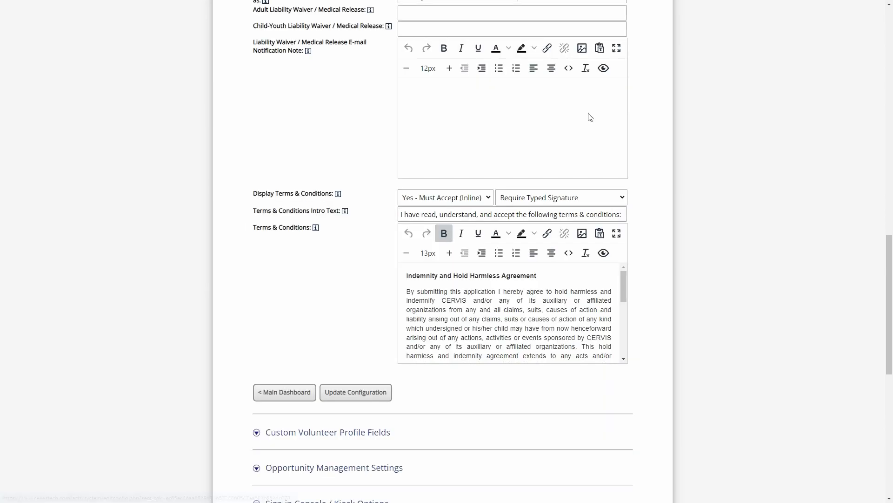
click(524, 203)
click(525, 210)
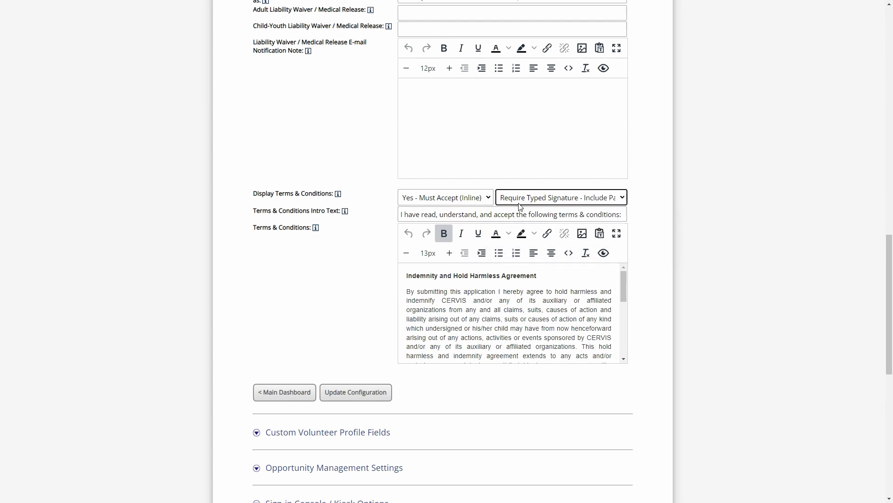
click(429, 214)
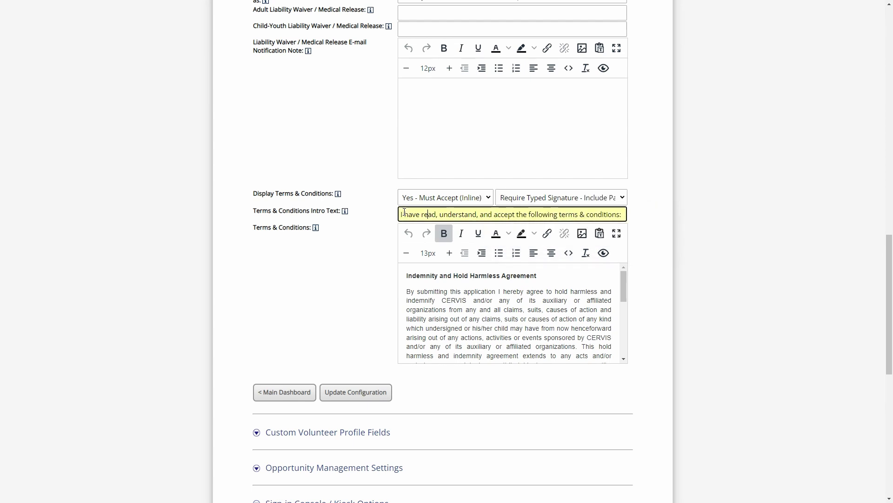
drag(404, 214, 581, 214)
click(594, 215)
drag(401, 214, 625, 214)
click(625, 213)
drag(253, 210, 312, 211)
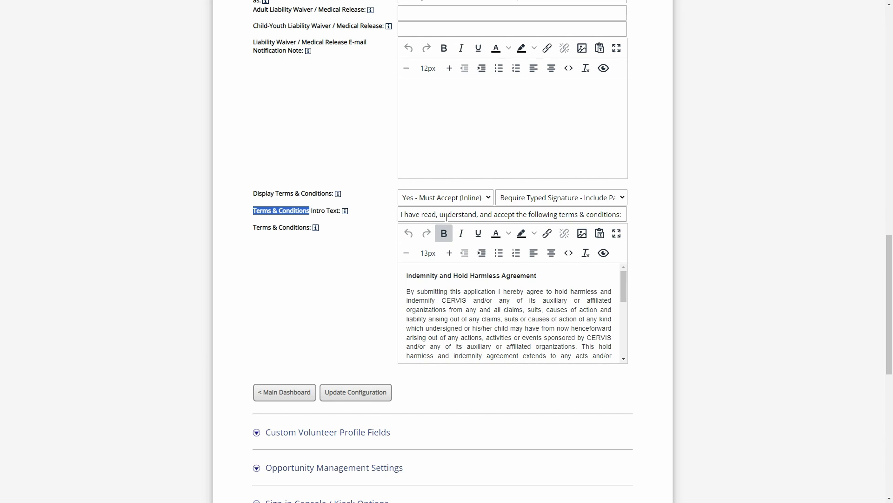
mouse_move(621, 214)
mouse_down()
mouse_move(542, 214)
mouse_move(619, 216)
mouse_up()
click(575, 213)
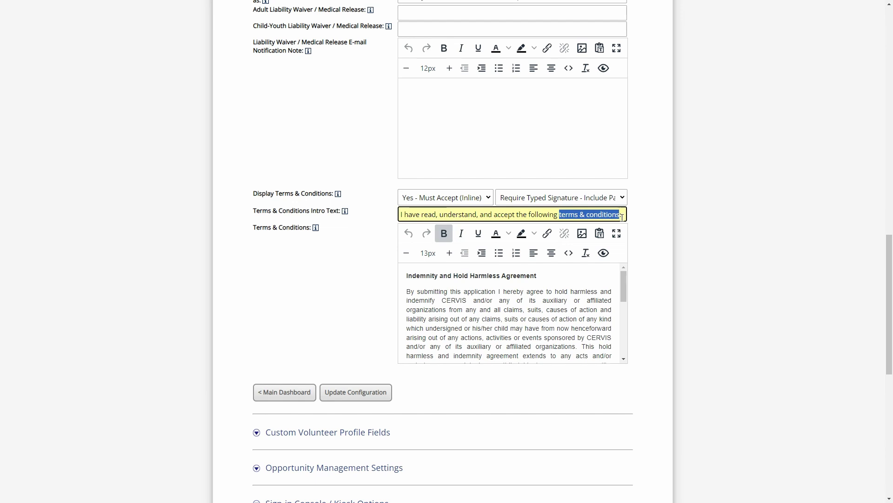
click(623, 216)
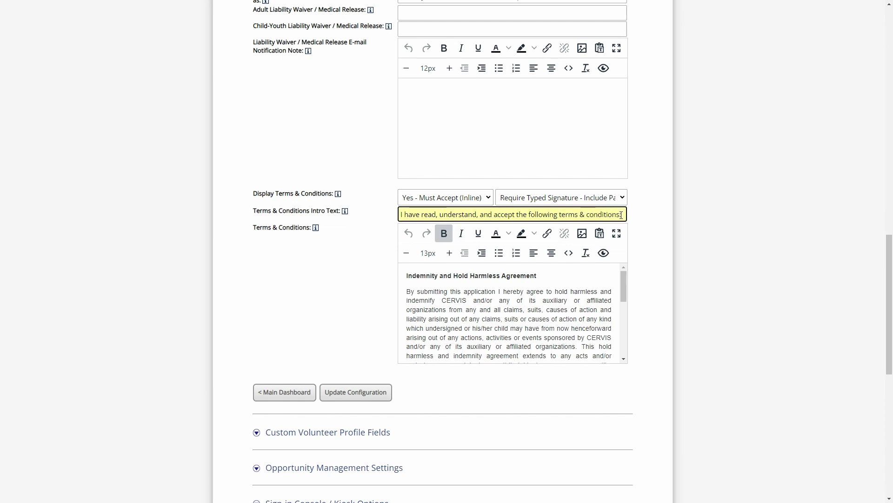
click(535, 279)
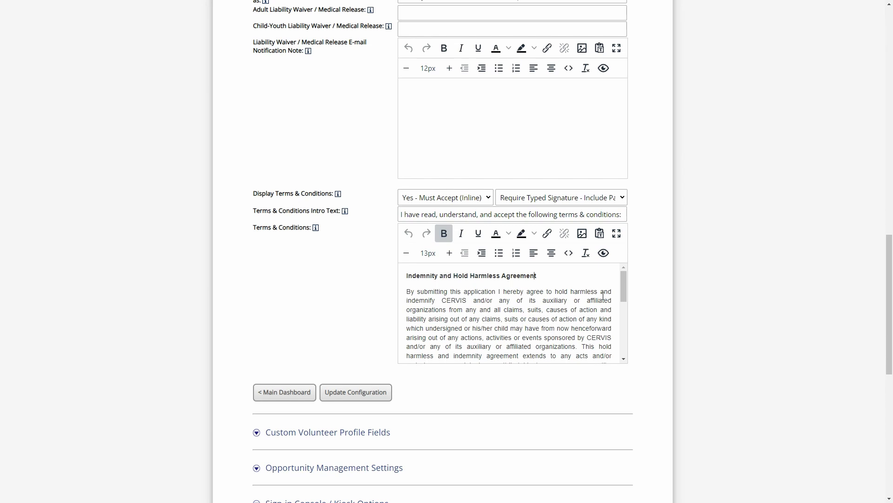
mouse_move(623, 286)
mouse_down()
mouse_move(624, 346)
mouse_move(630, 285)
mouse_up()
scroll(534, 296, down, 5)
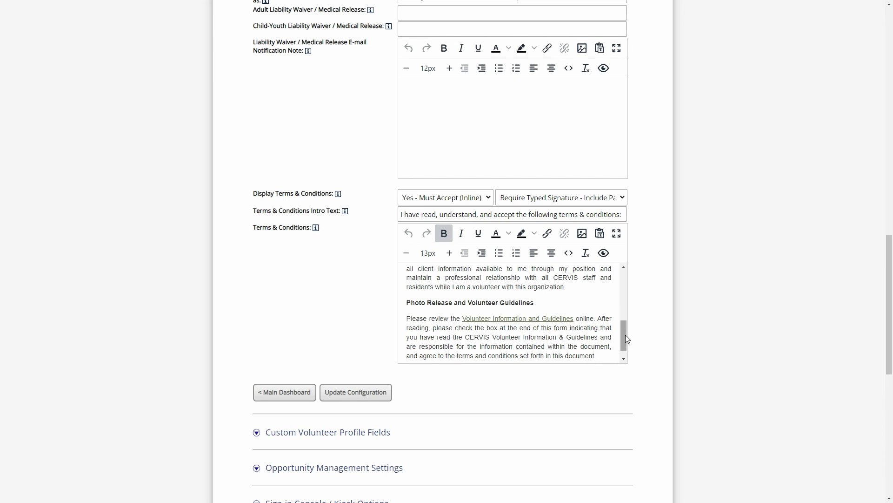
drag(624, 331, 621, 278)
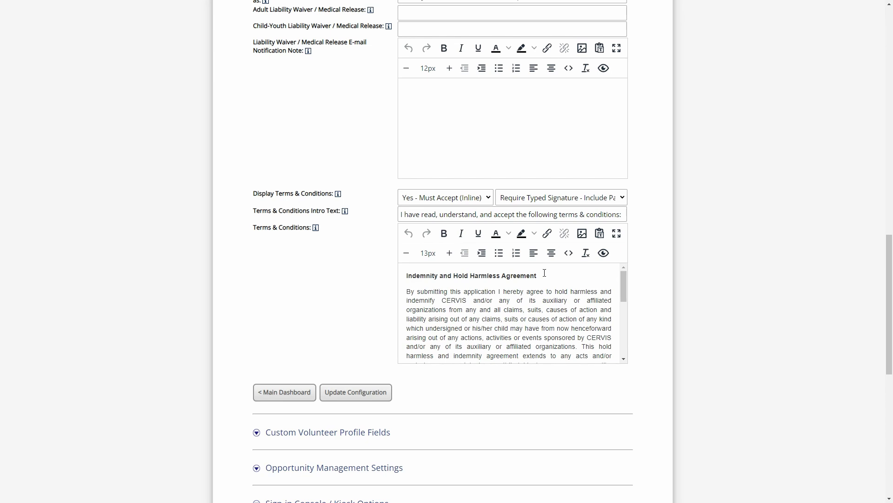
drag(538, 276, 408, 277)
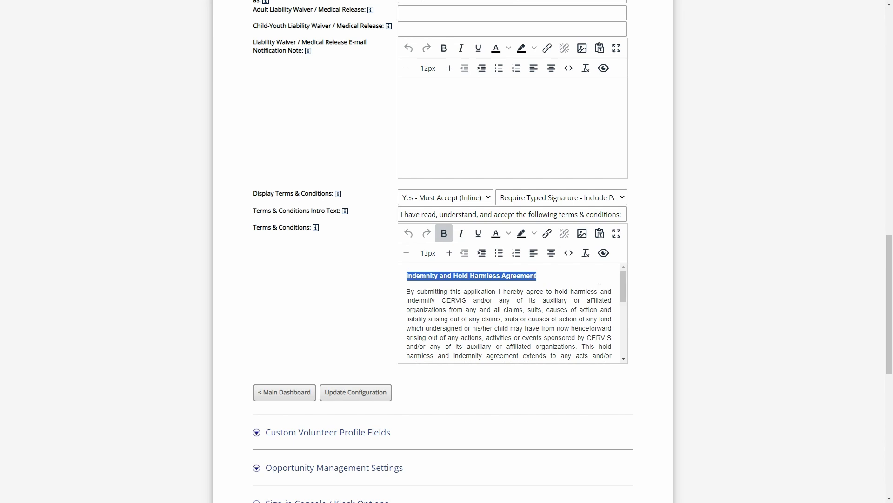
click(566, 278)
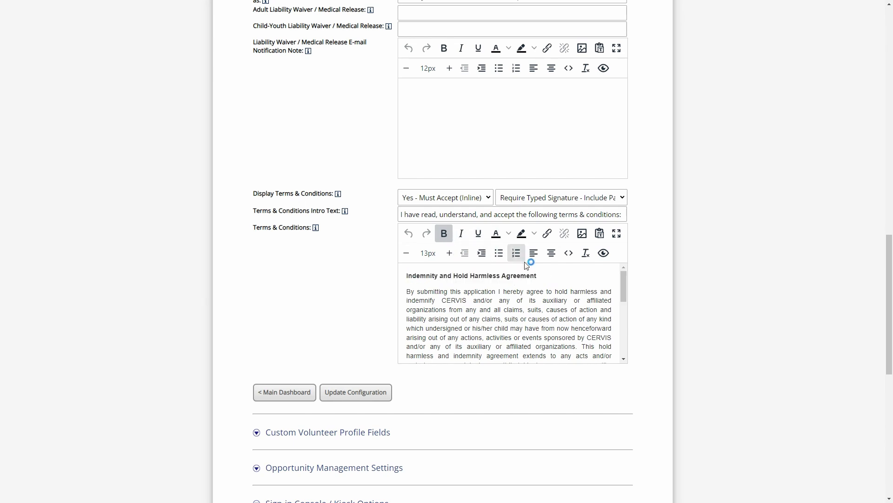
drag(435, 277, 536, 318)
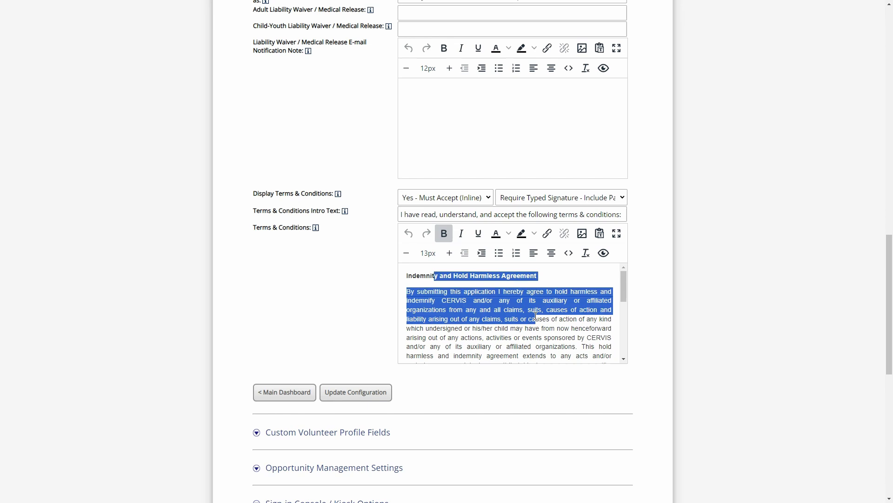
click(580, 309)
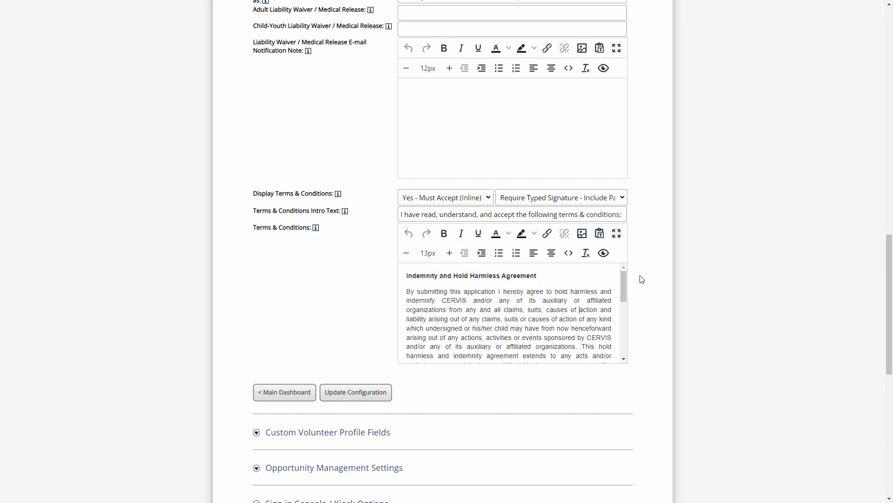
Preview the volunteer sign-up form again, review the agreement and Photo Release section, then close it
click(604, 253)
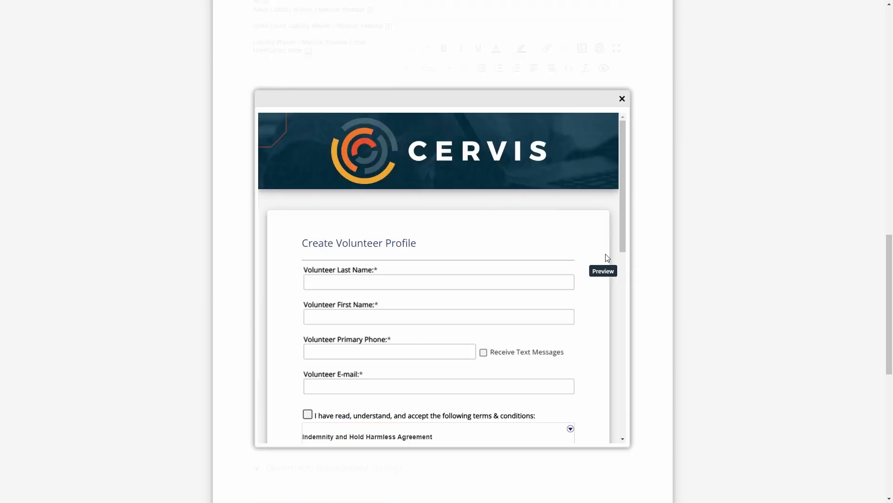
drag(623, 169, 625, 276)
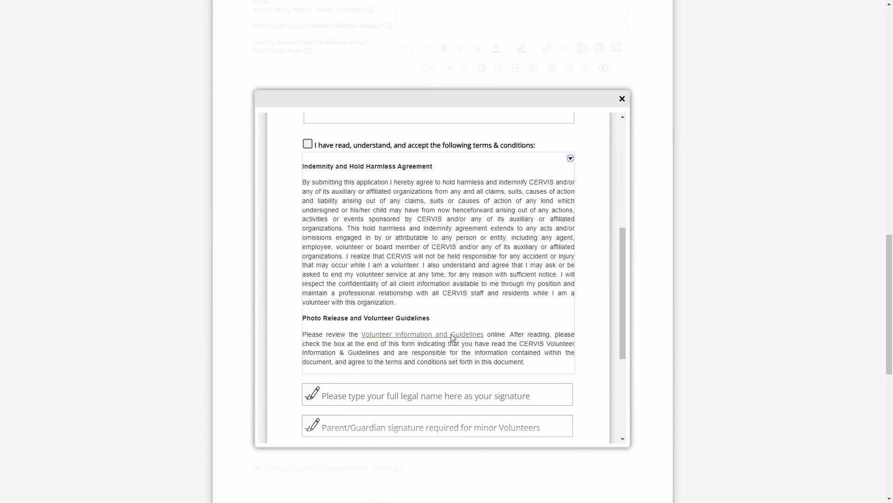
click(622, 97)
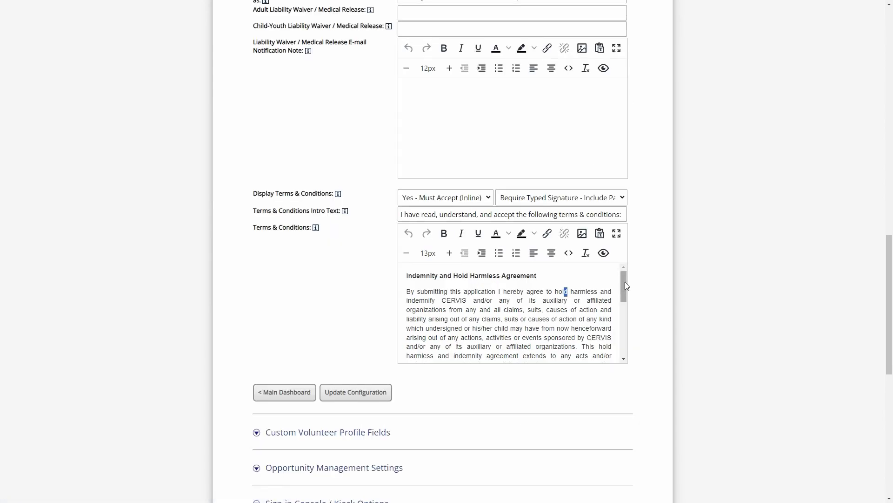
drag(626, 285, 624, 344)
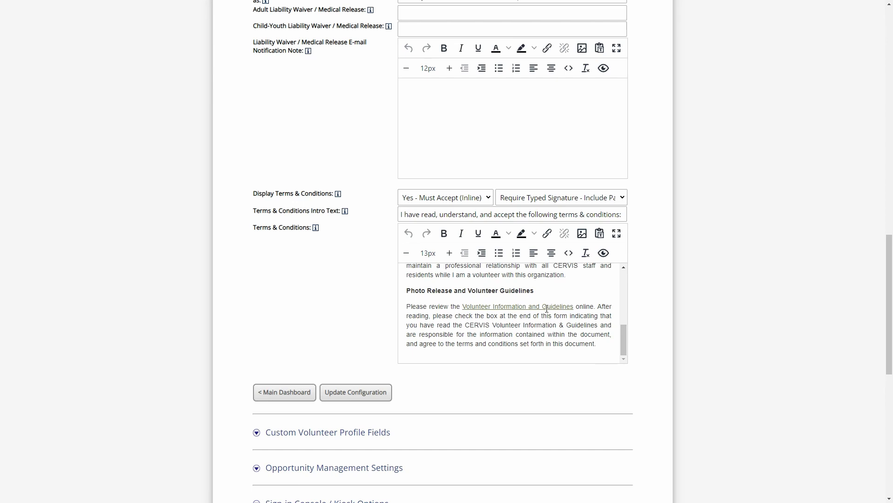
click(524, 306)
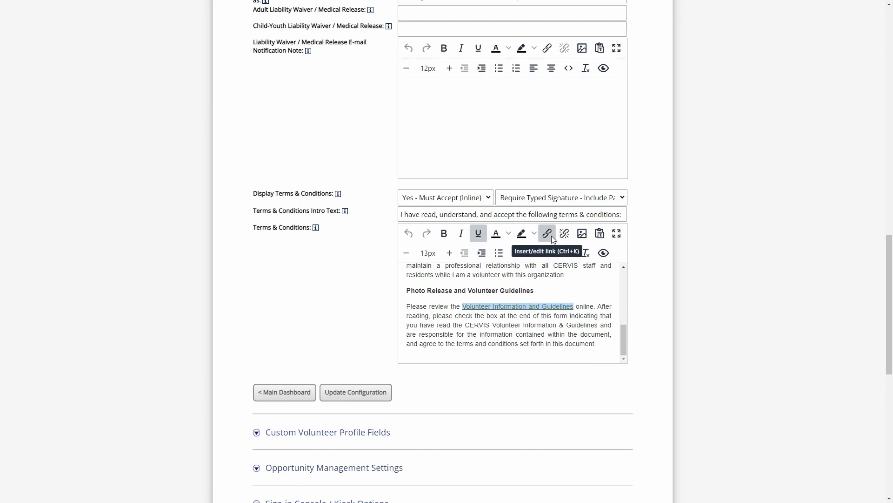
click(564, 306)
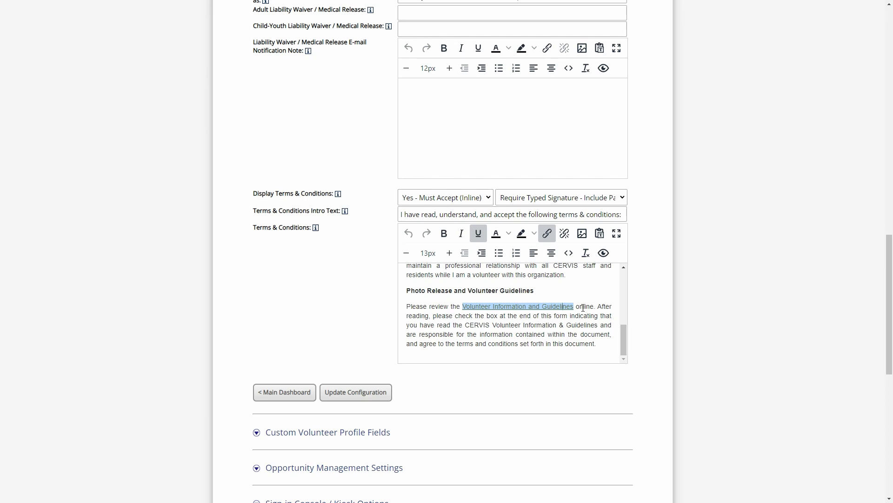
click(587, 310)
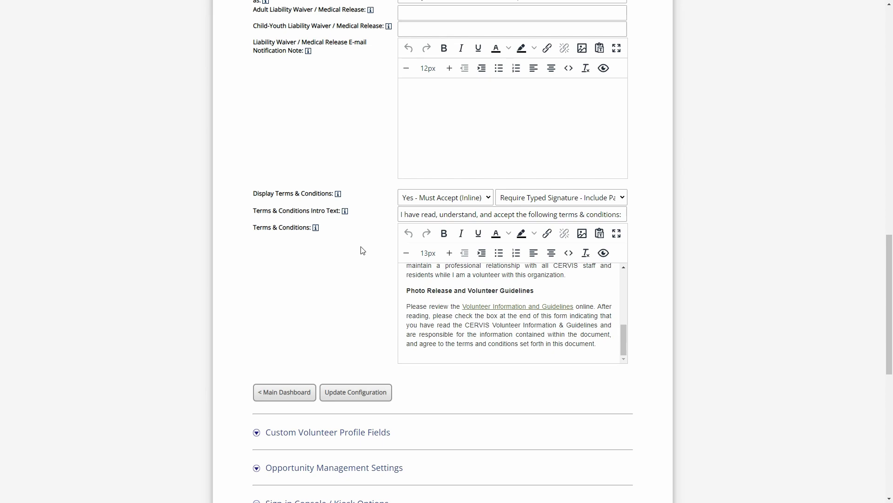
In Reorder Volunteer Profile Fields, keep Terms & Conditions ticked for QuickReg and save the order
scroll(367, 260, up, 1)
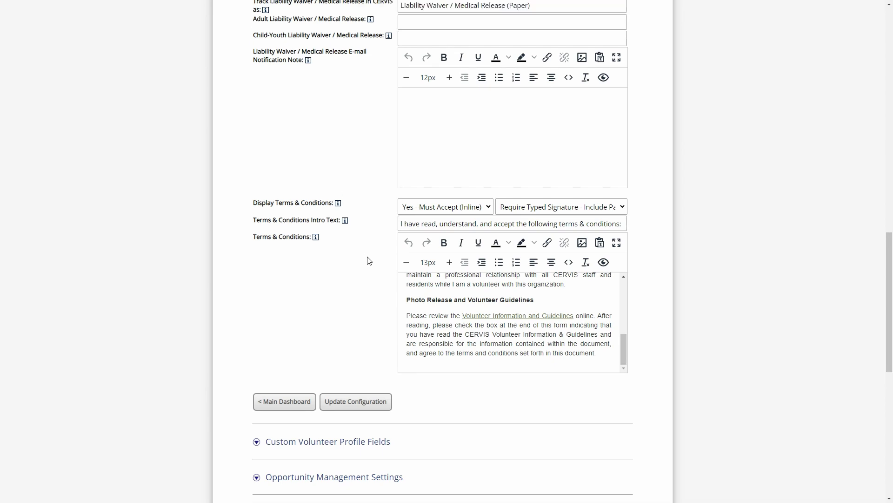
scroll(384, 301, up, 12)
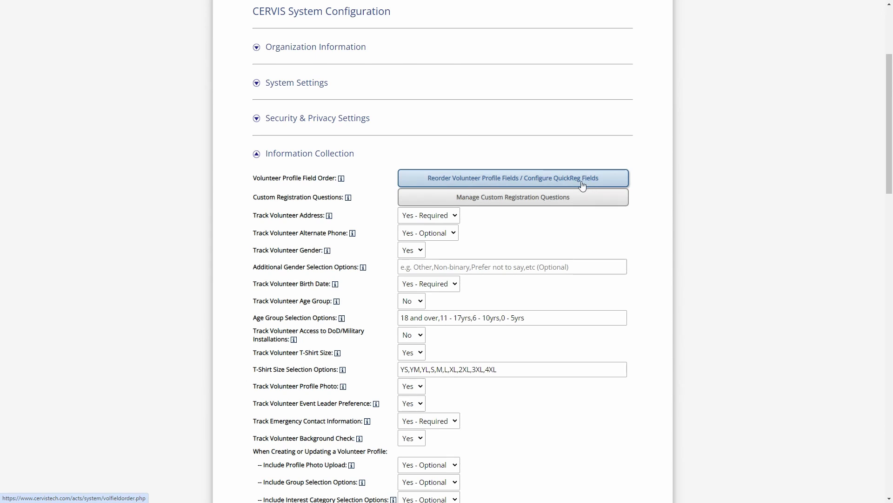
click(536, 178)
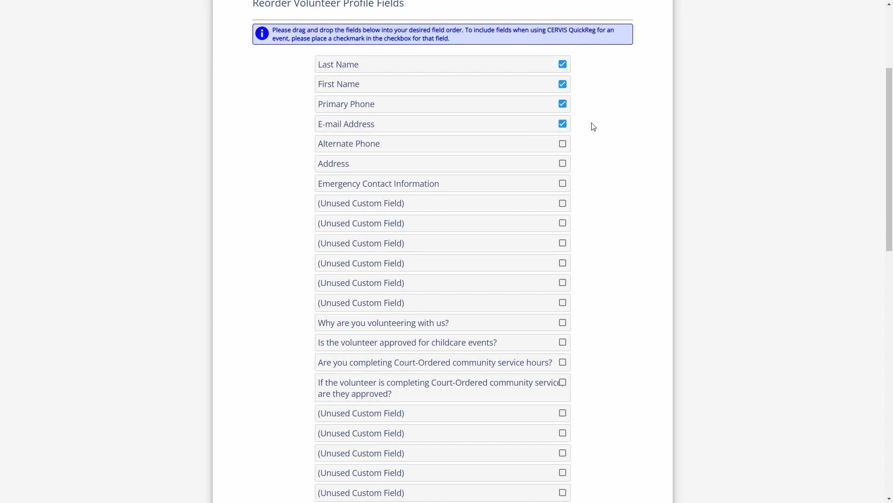
scroll(596, 137, down, 5)
scroll(596, 137, down, 9)
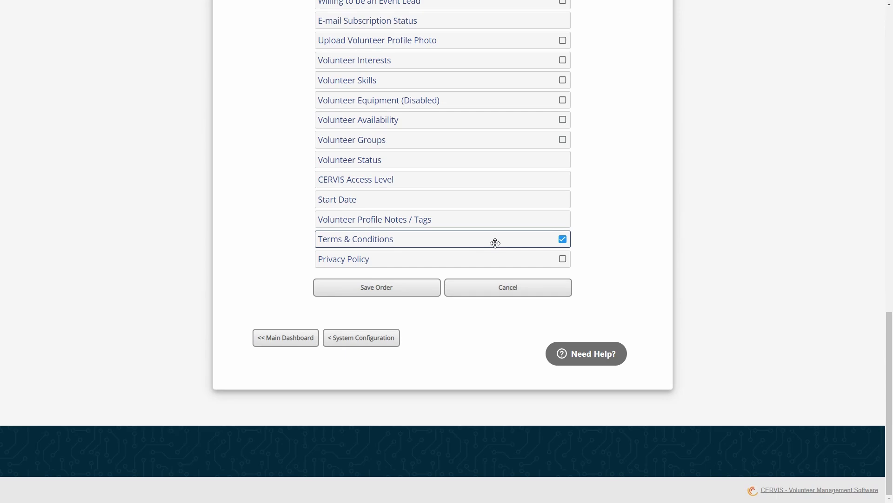
click(563, 240)
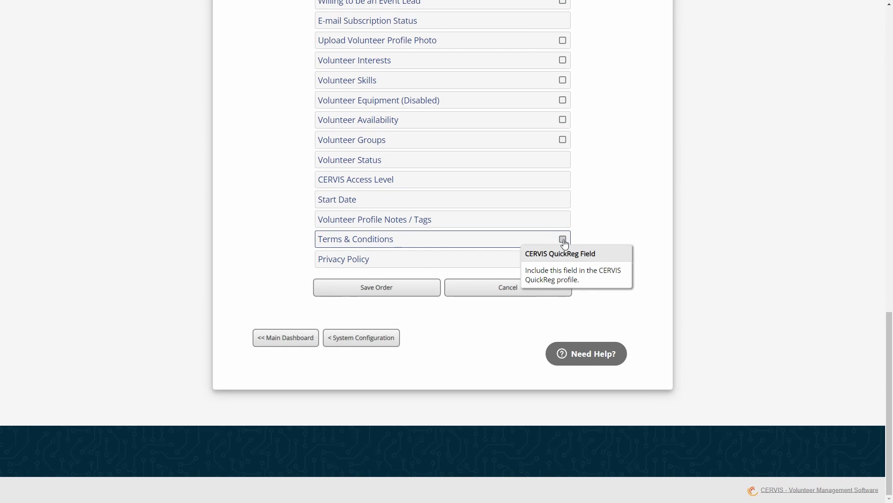
click(563, 240)
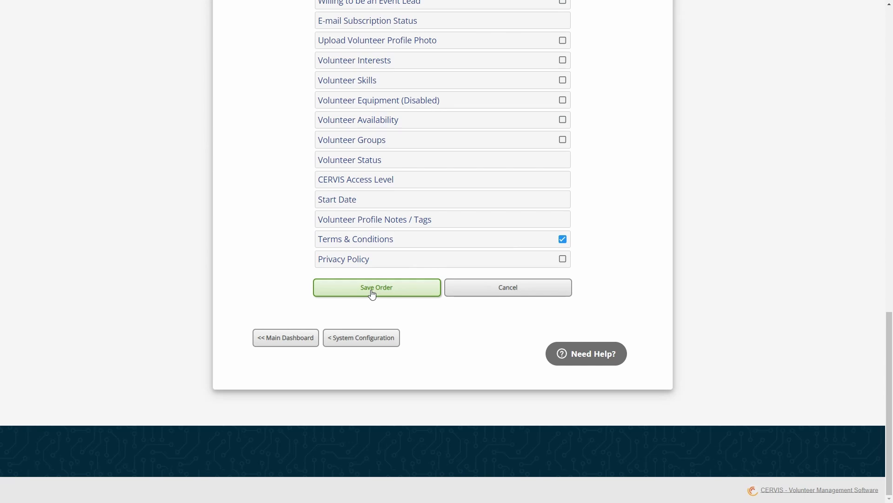
click(354, 342)
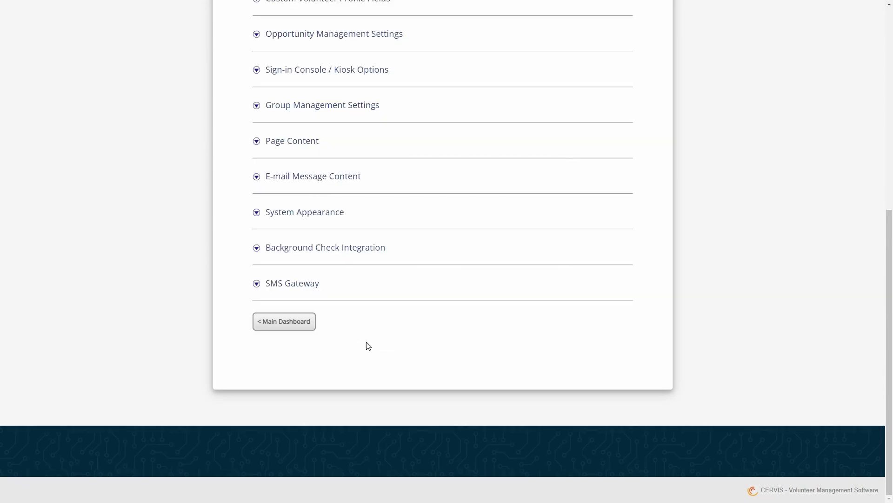
Return to the Main Dashboard with its monthly totals and top-category charts
click(307, 322)
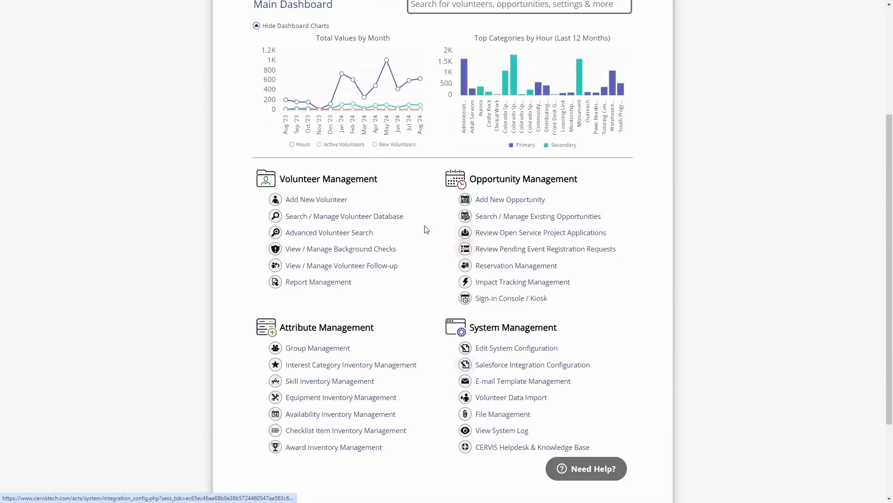
scroll(425, 229, up, 4)
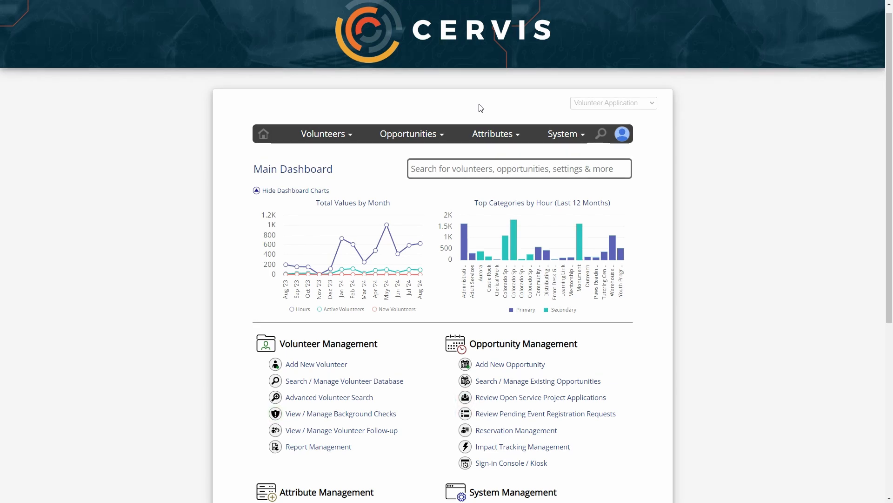
click(322, 372)
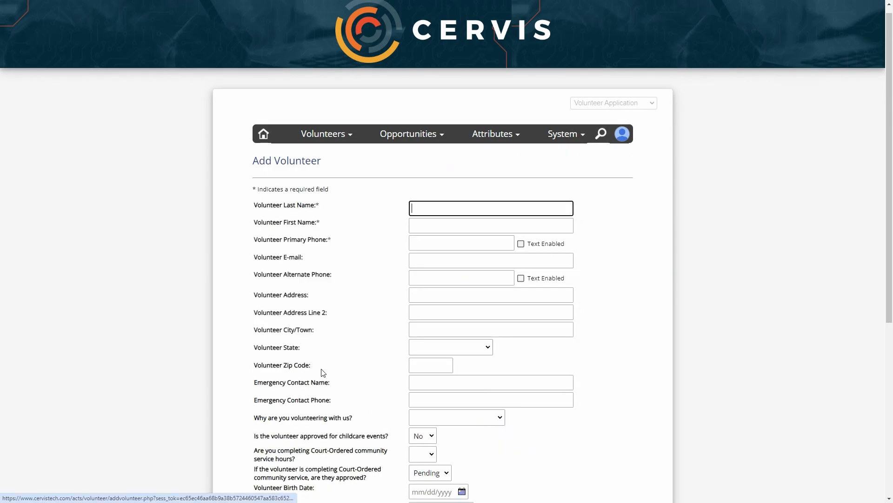
scroll(389, 132, down, 4)
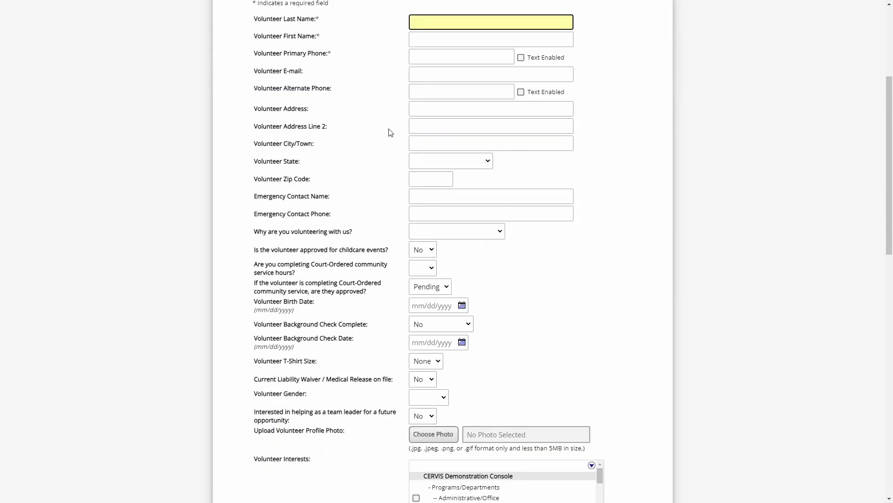
click(379, 392)
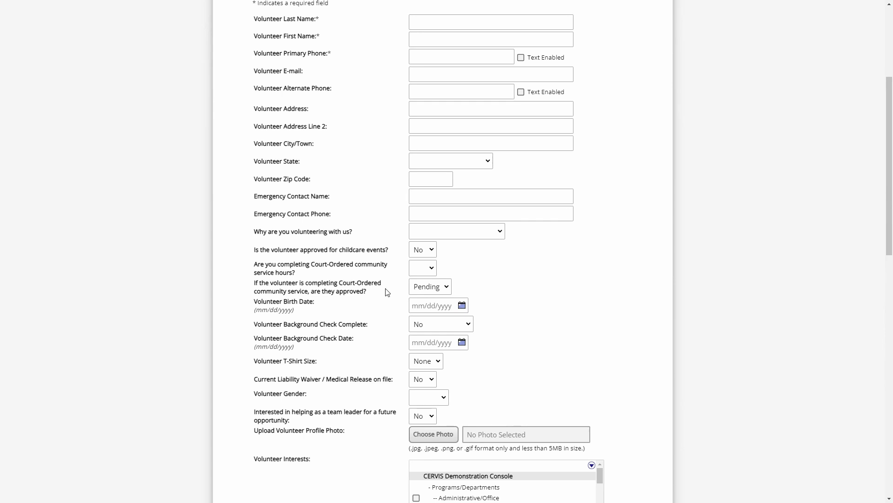
scroll(385, 292, up, 4)
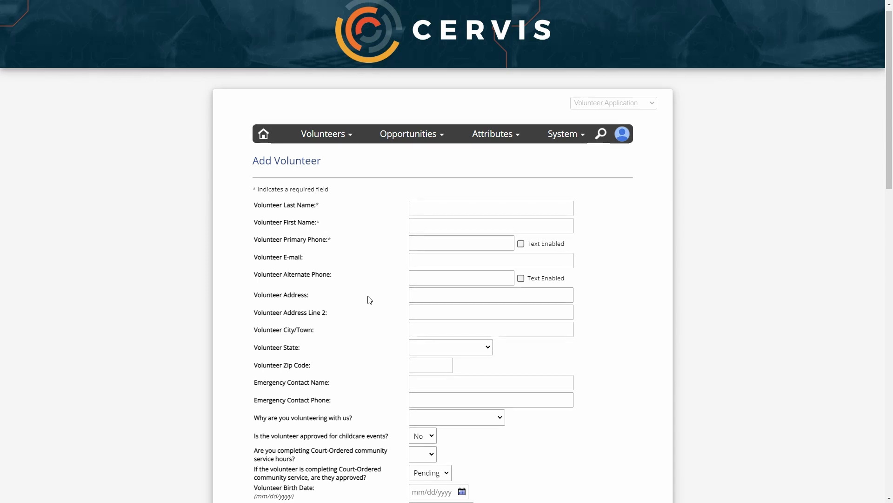
click(265, 135)
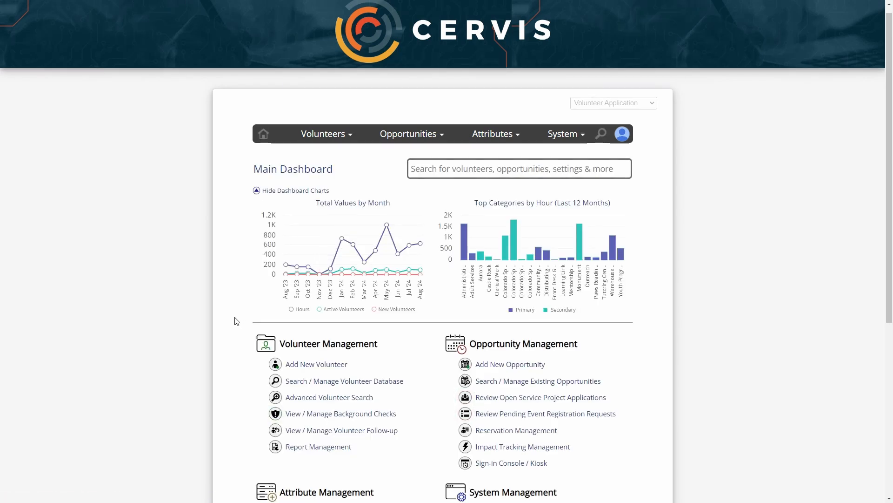
Launch the Sign-in Console / Kiosk from the dashboard in Sign-in Mode
scroll(438, 352, down, 3)
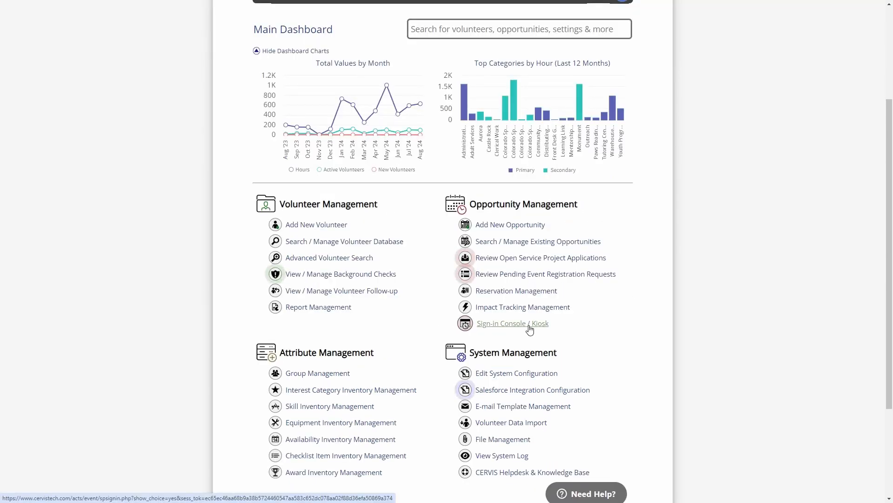
click(530, 327)
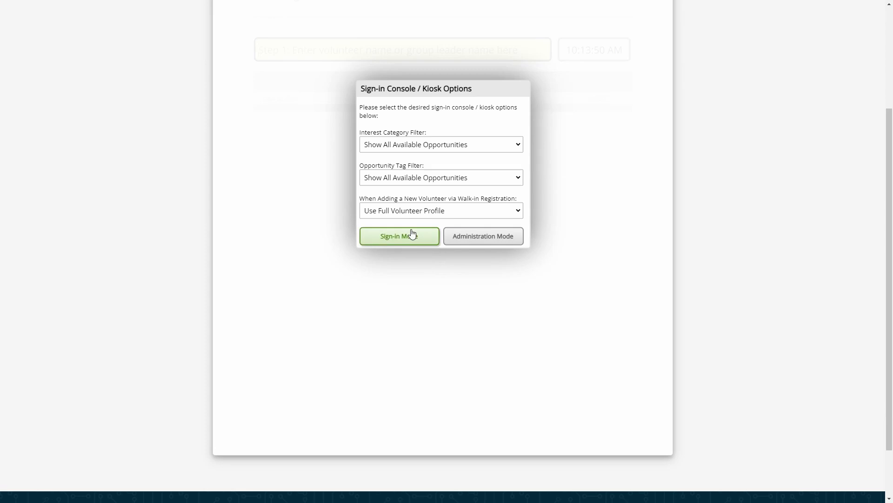
scroll(387, 148, up, 3)
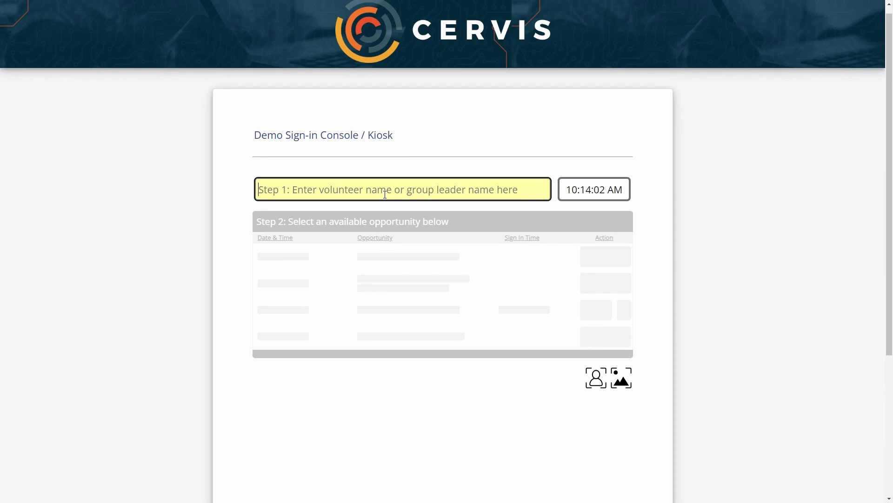
Enter the volunteer's first name on the kiosk and pick the matching name suggestion
text(Bruce)
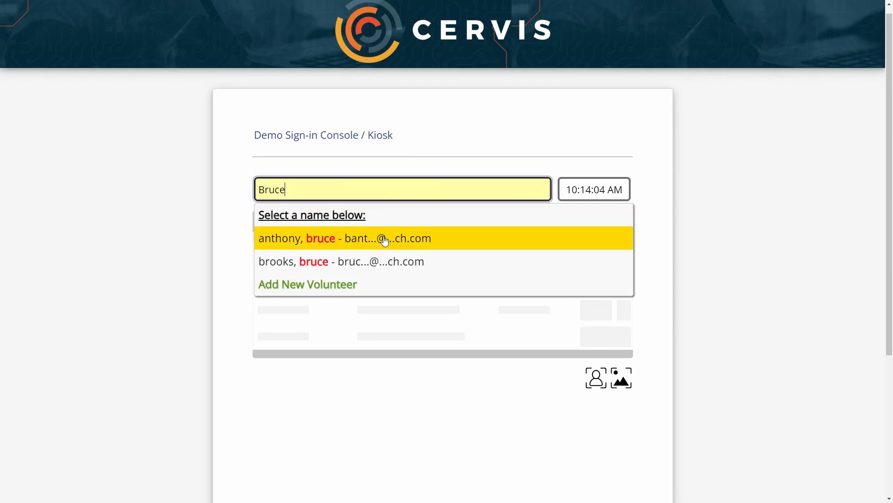
click(384, 239)
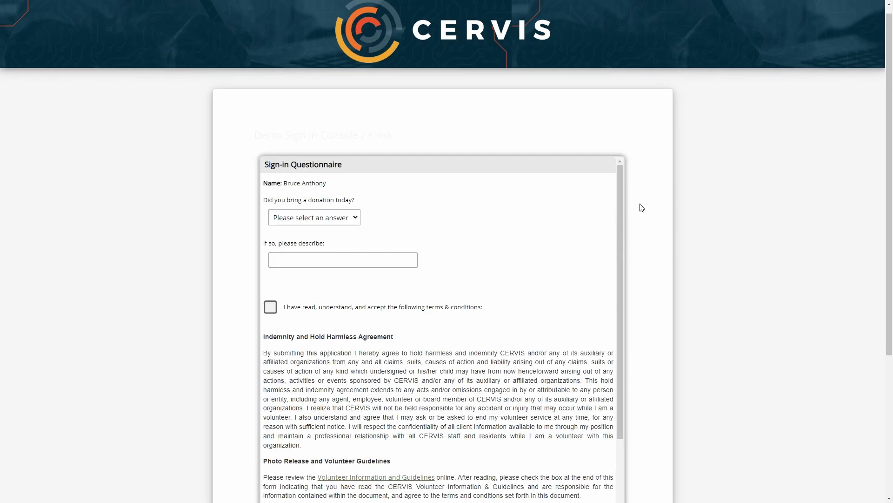
Accept the terms and conditions and add the volunteer's full name as the typed signature
scroll(639, 195, down, 2)
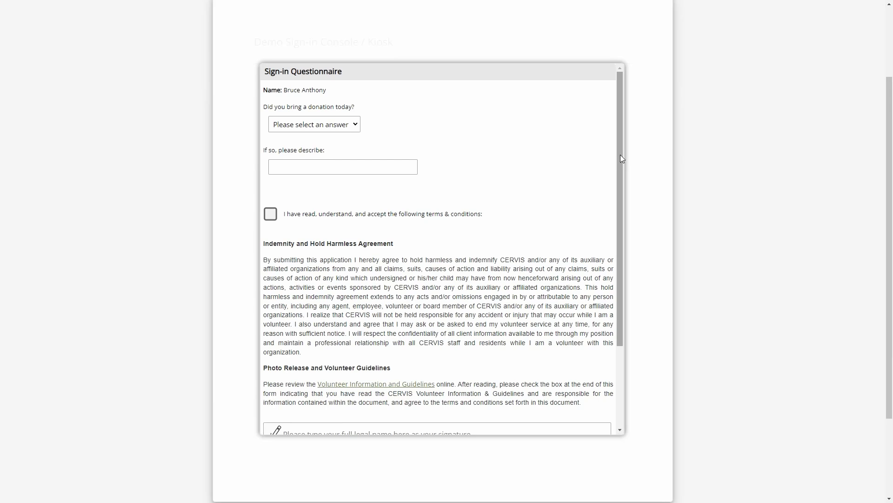
drag(621, 155, 615, 228)
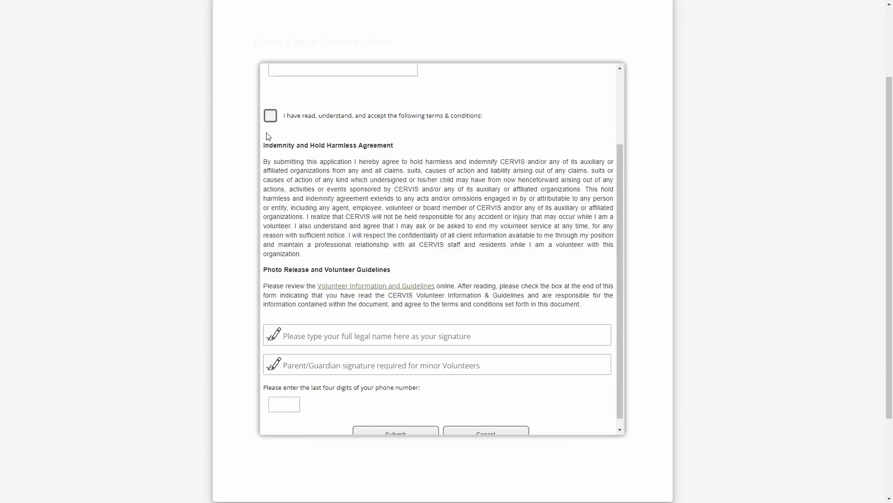
click(270, 115)
scroll(359, 251, down, 1)
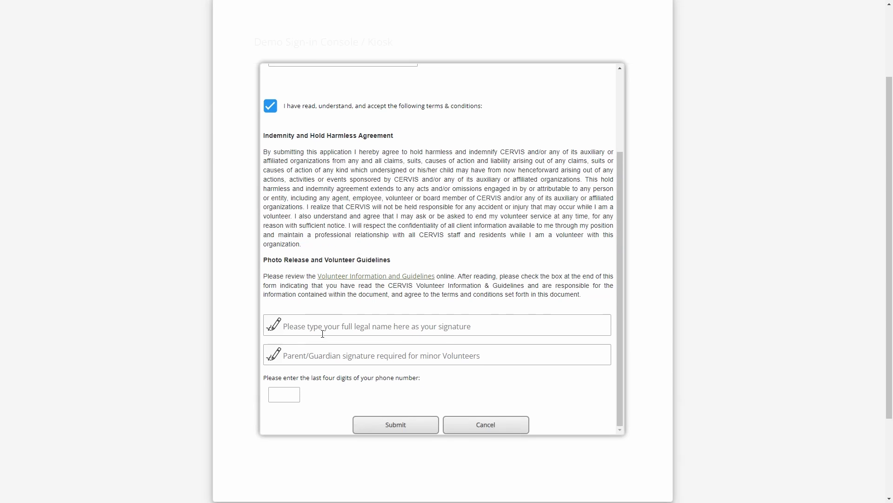
click(328, 324)
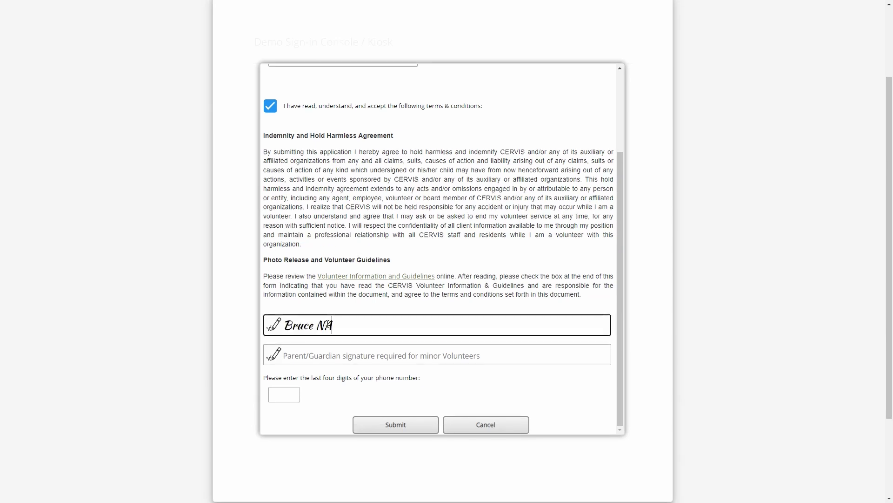
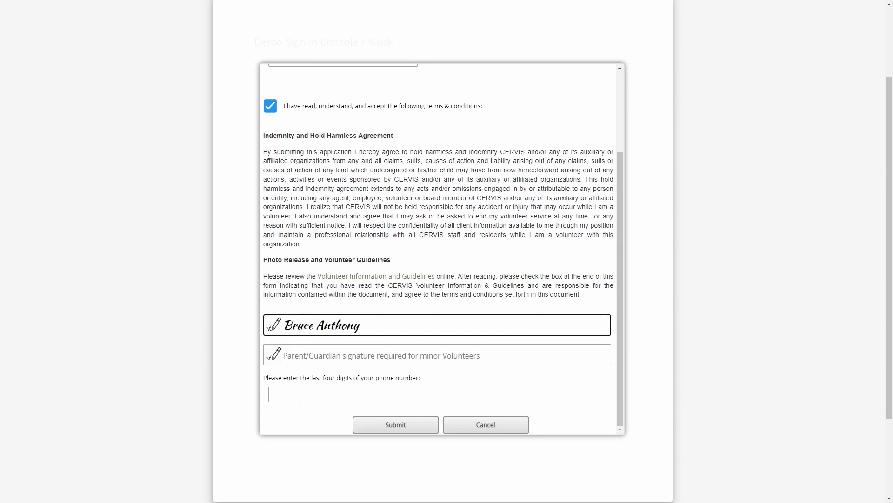
Enter the volunteer's last four phone digits and submit the sign-in for Mobile Food Pantry Food Distribution
click(284, 395)
text(3601)
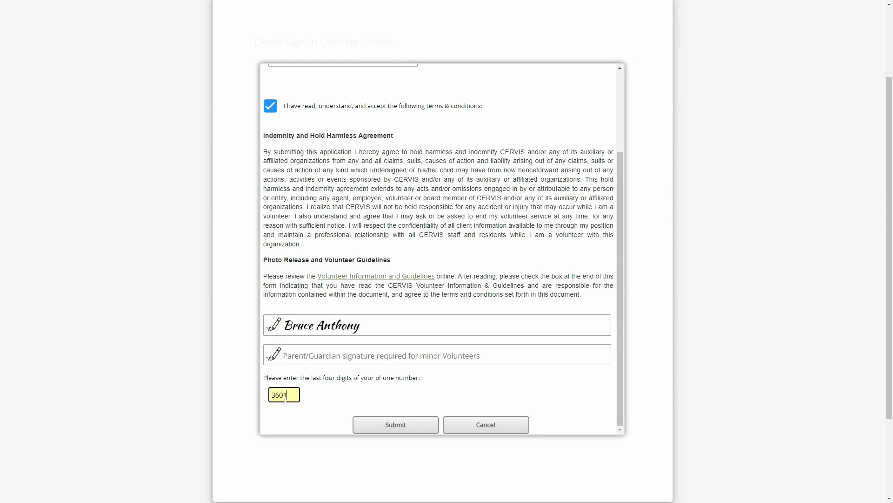
scroll(367, 124, up, 1)
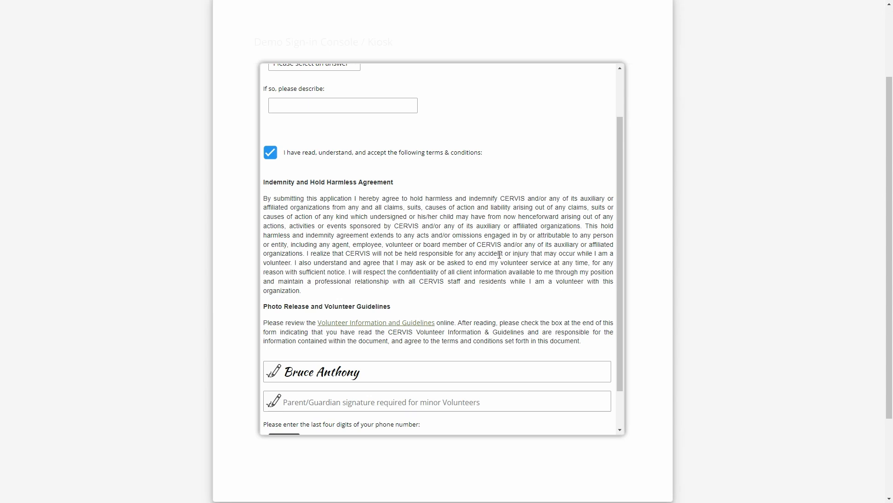
scroll(496, 261, down, 1)
click(407, 426)
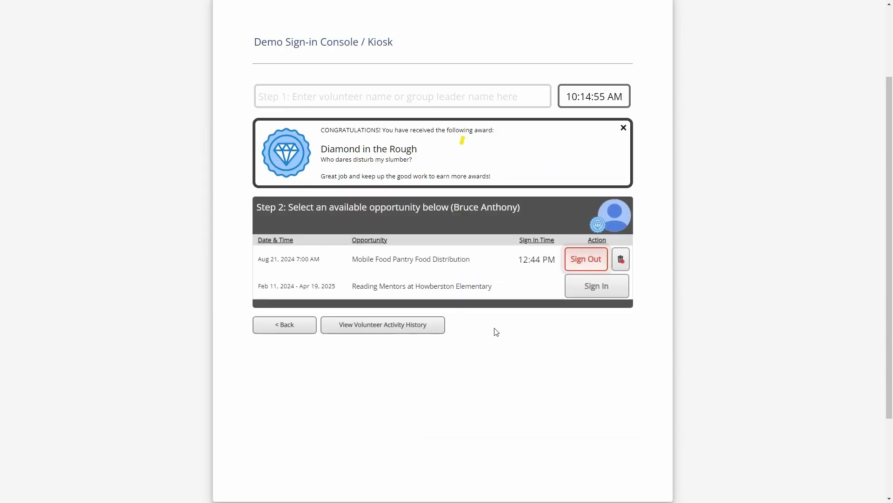
Exit the kiosk with the Exit command, close the Sign-in Console, and log back in with Google
click(286, 327)
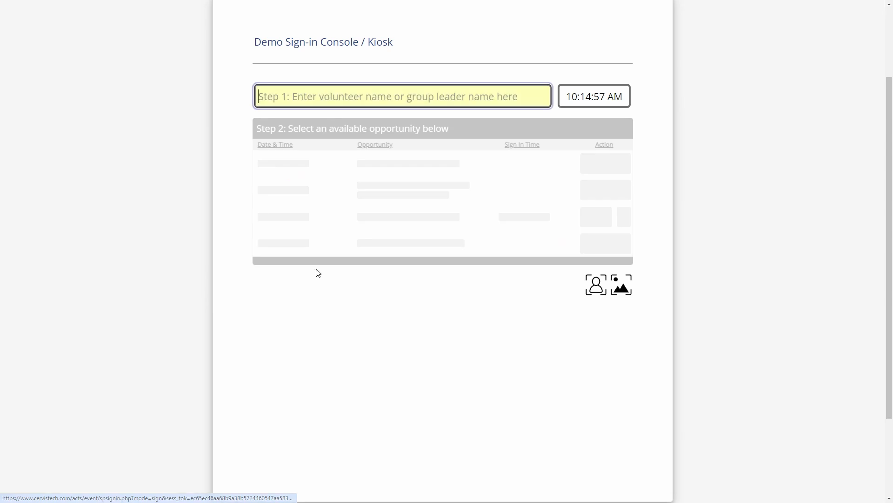
text(Exit)
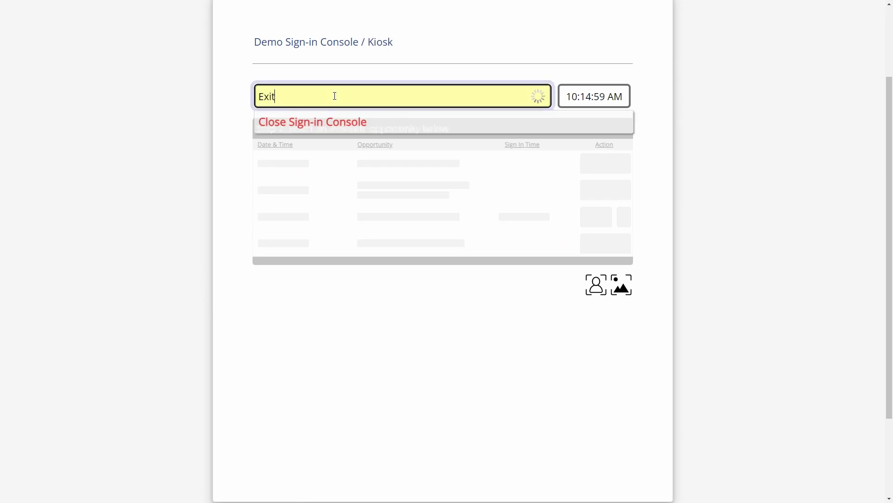
click(316, 123)
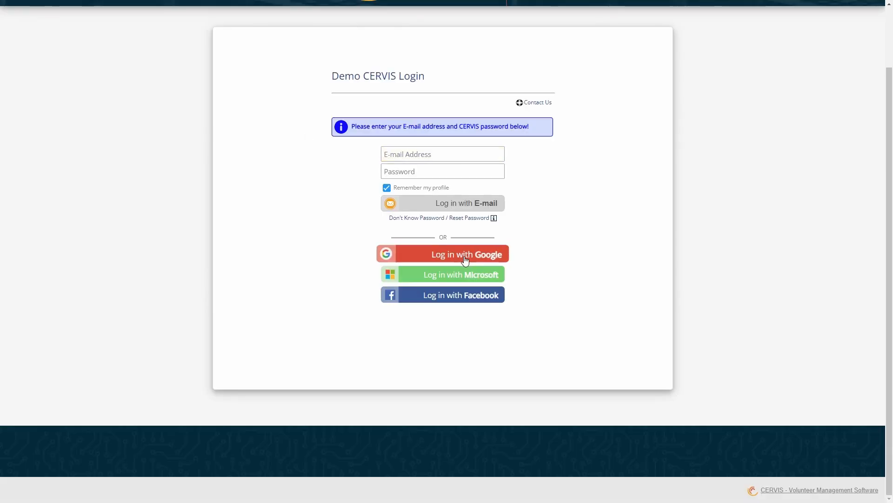
click(463, 254)
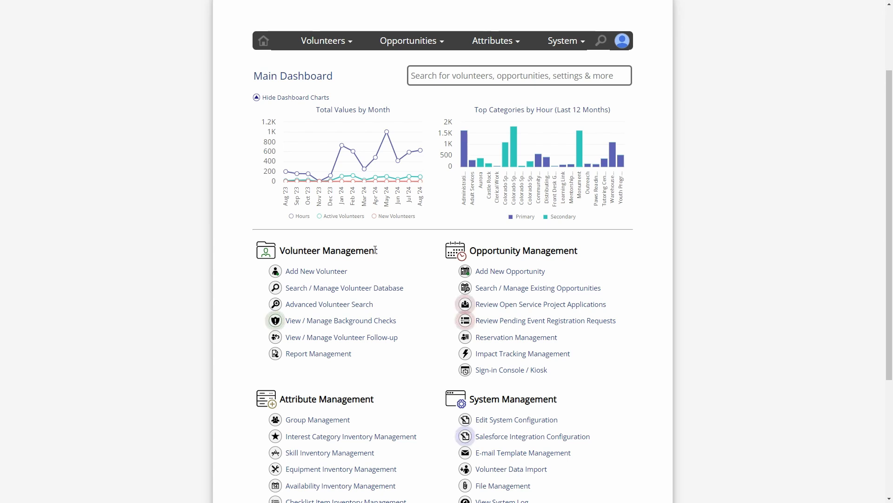
List all volunteers, select them all, and start the Update Selected Volunteer Profiles bulk action
click(356, 289)
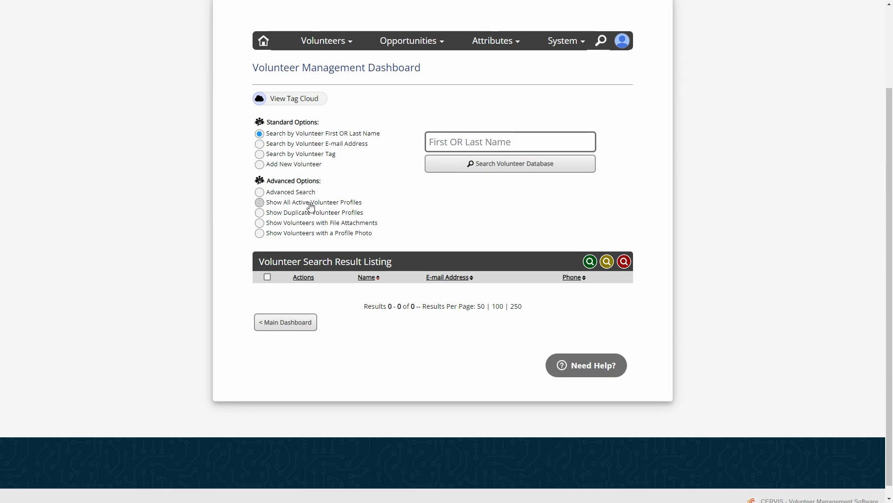
click(454, 136)
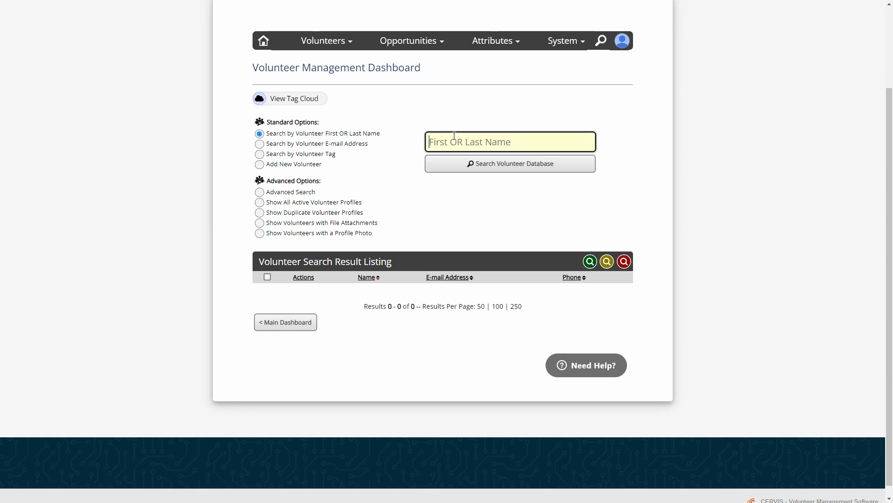
click(485, 168)
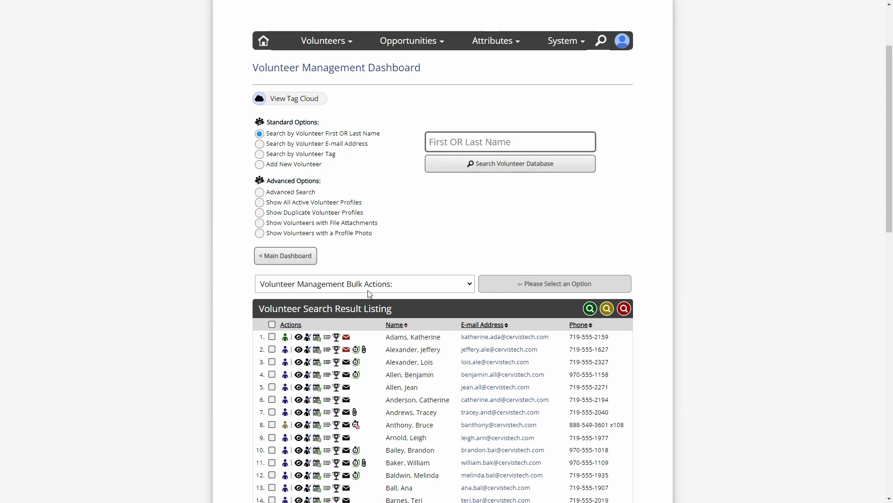
click(272, 324)
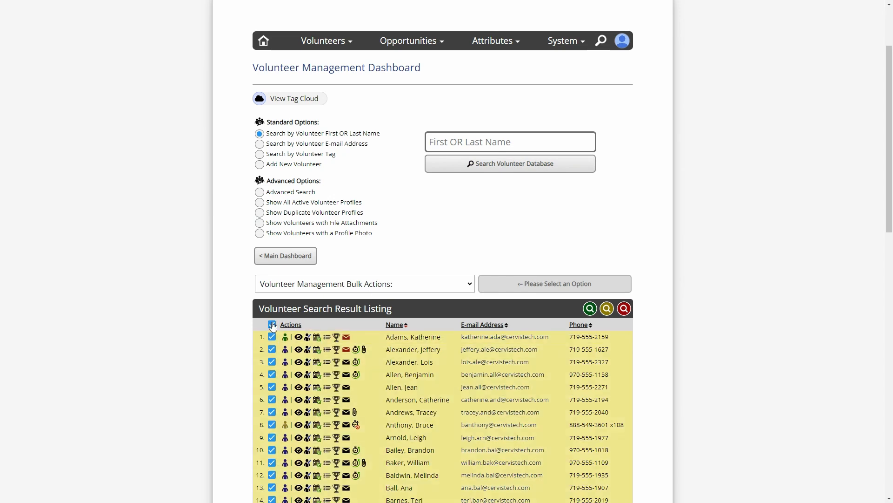
click(342, 285)
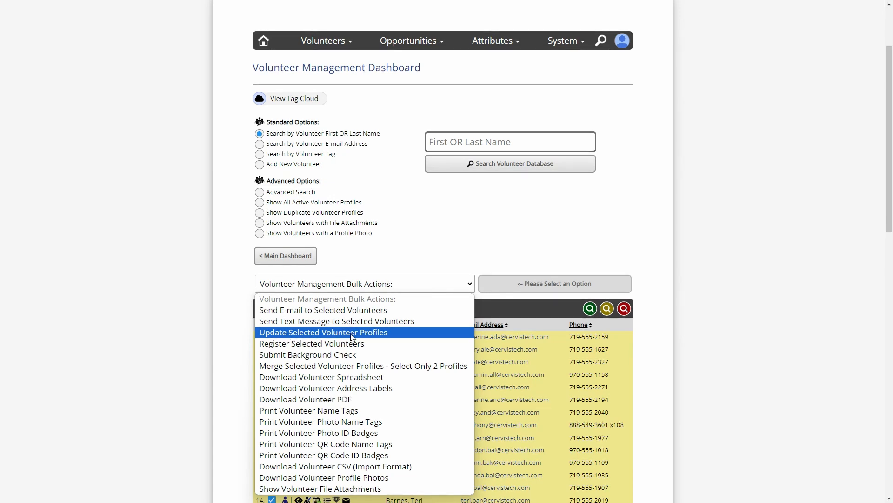
click(331, 336)
click(555, 290)
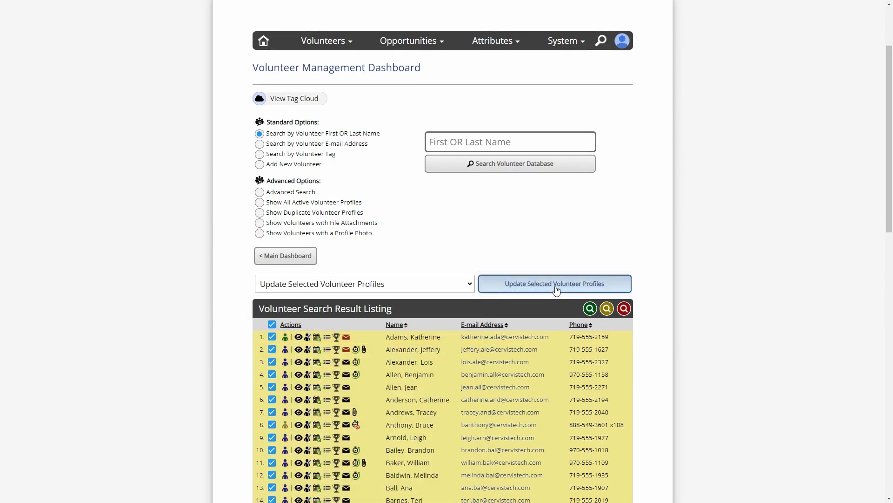
Set Require Verification of Volunteer Profile Information to Yes and confirm the bulk update for 245 volunteers
drag(891, 99, 888, 299)
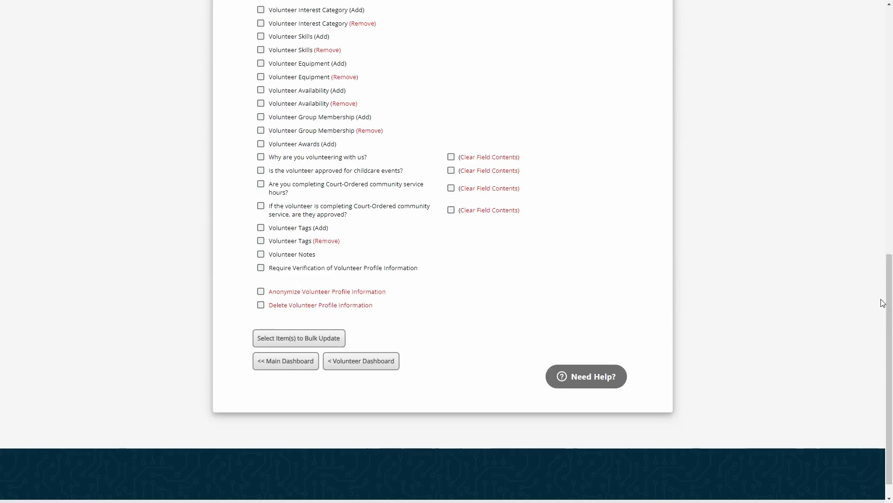
click(290, 273)
click(306, 344)
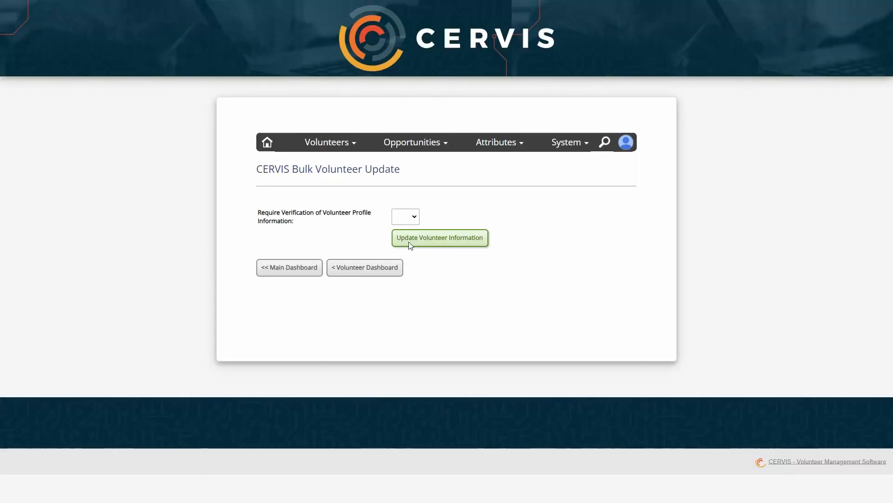
click(409, 218)
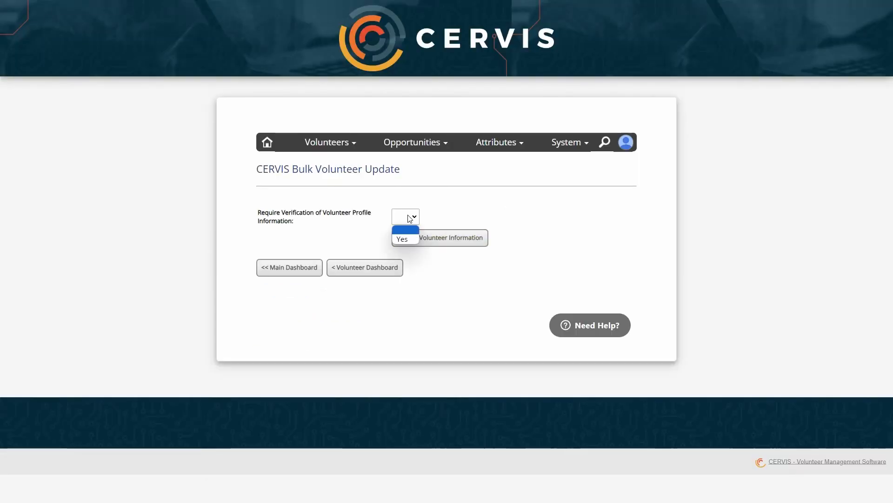
click(405, 239)
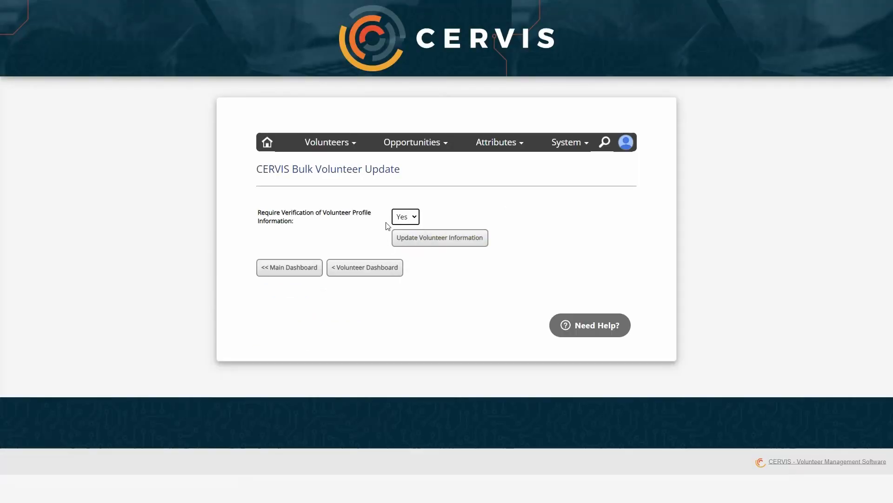
click(446, 209)
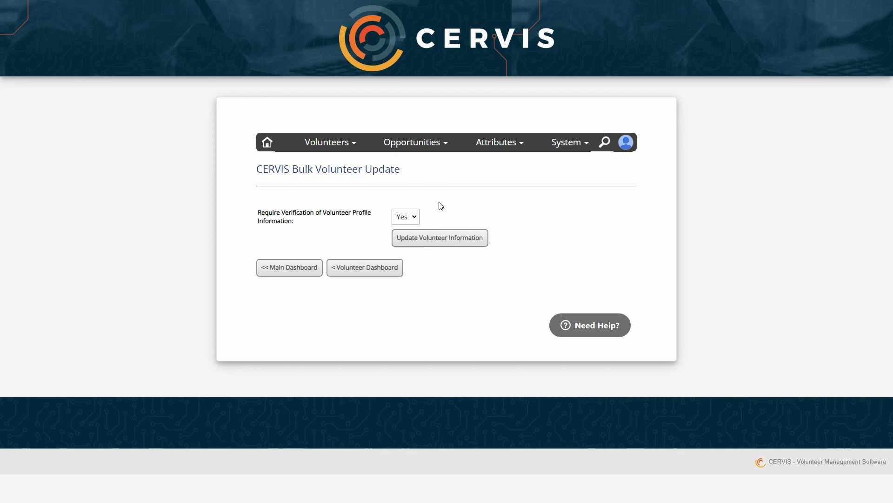
click(443, 238)
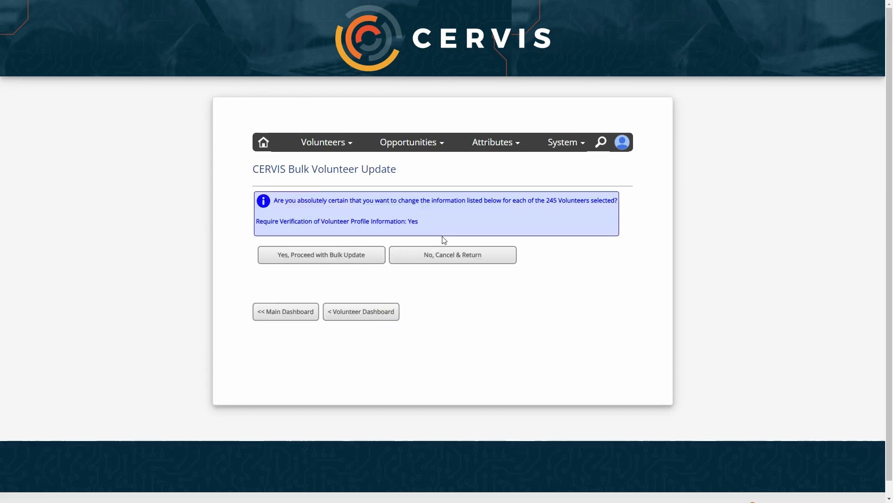
click(330, 256)
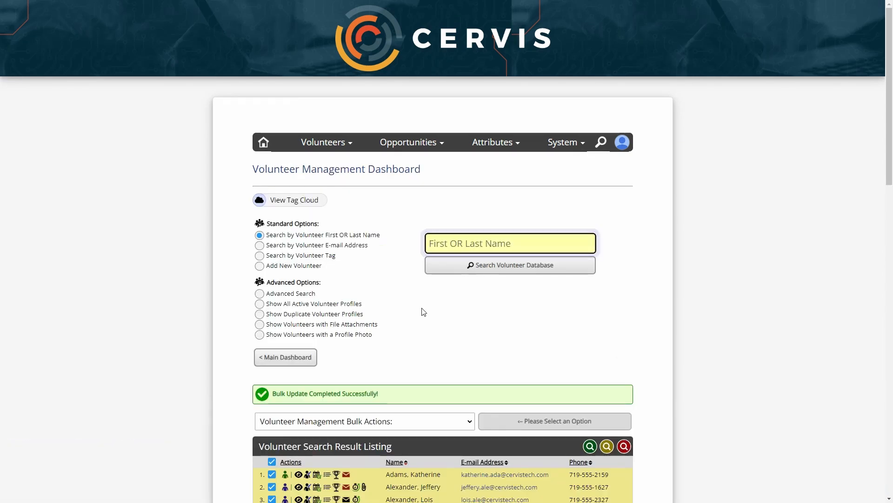
Deselect all volunteers, then go home and reopen Search / Manage Volunteer Database
scroll(428, 215, down, 3)
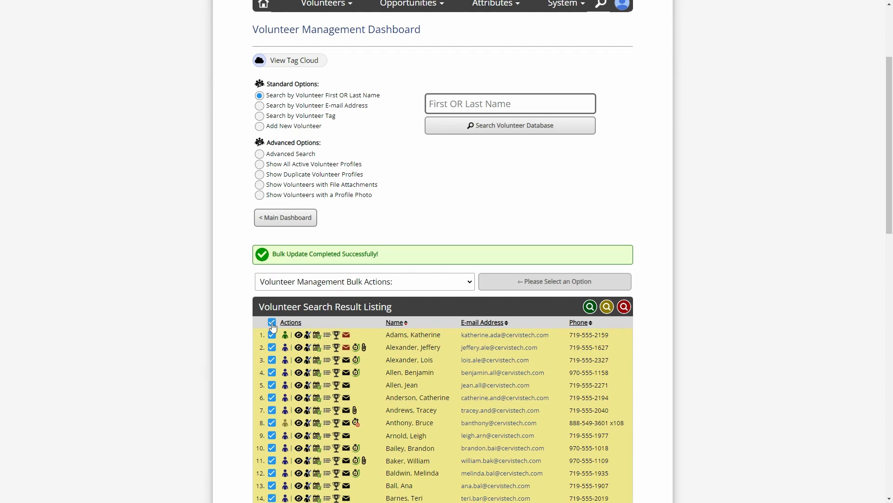
click(272, 322)
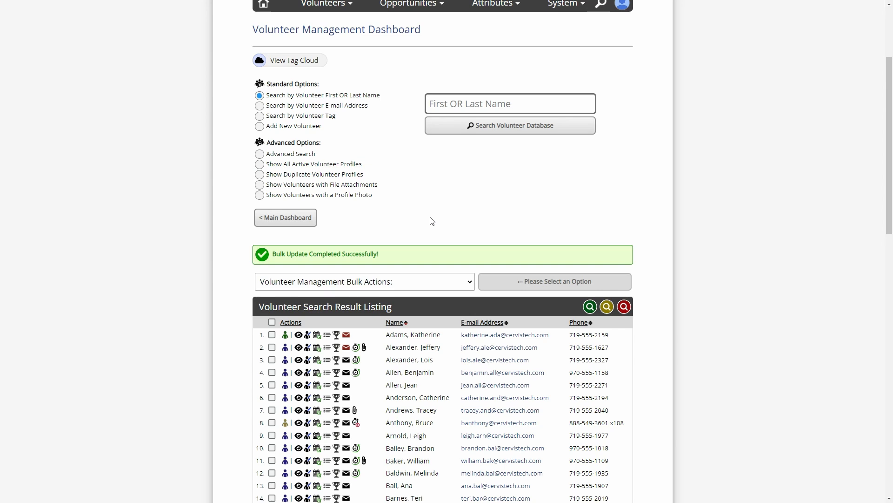
scroll(436, 234, up, 2)
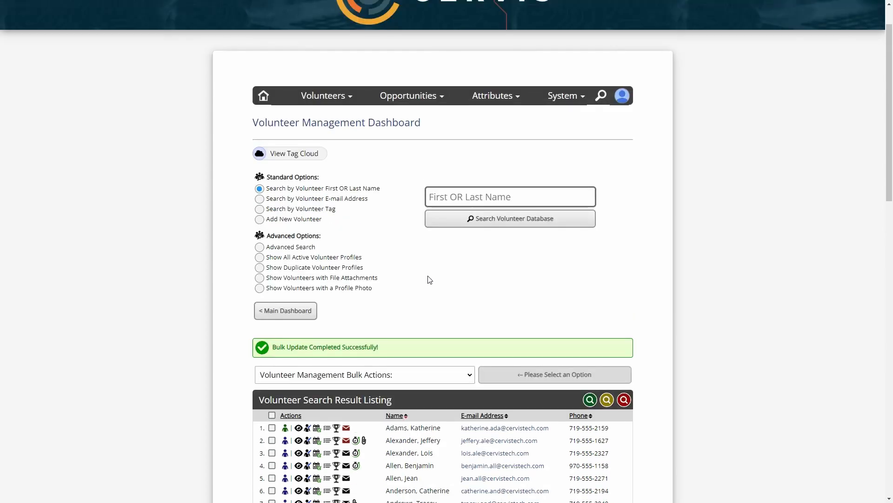
click(266, 97)
scroll(383, 184, down, 2)
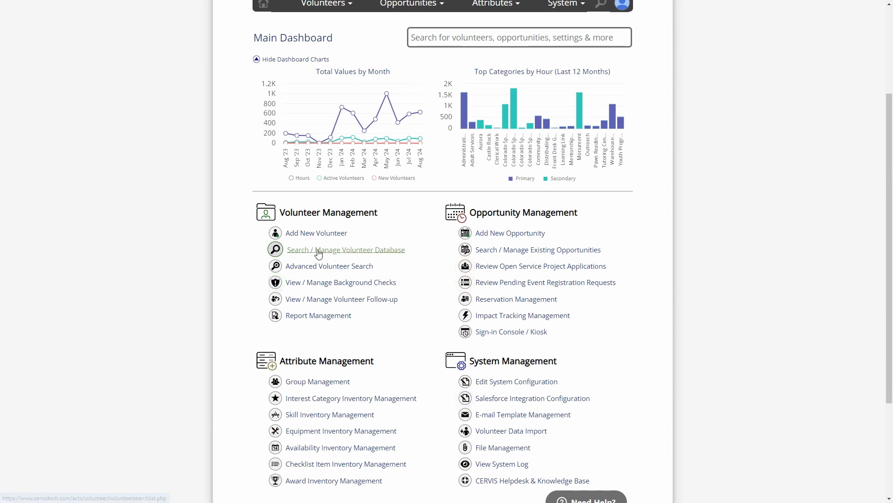
click(367, 252)
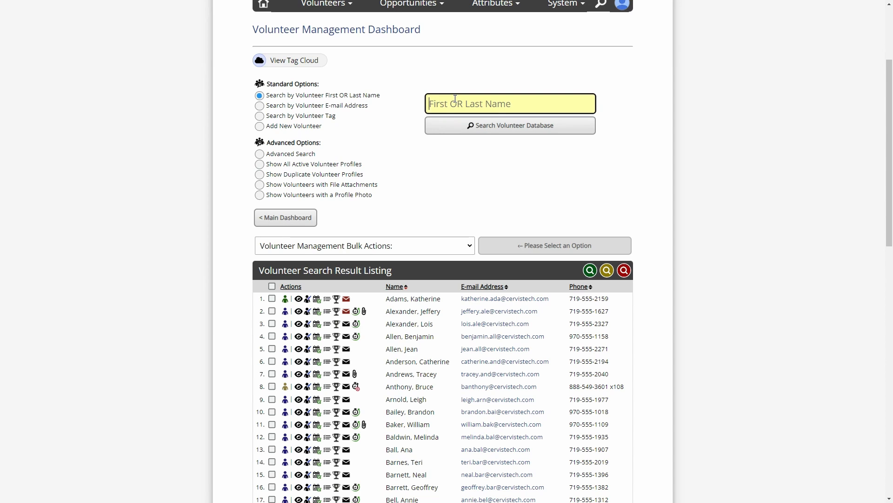
In the advanced volunteer search, set the Terms & Conditions date range from the 21st to the 21st
click(289, 157)
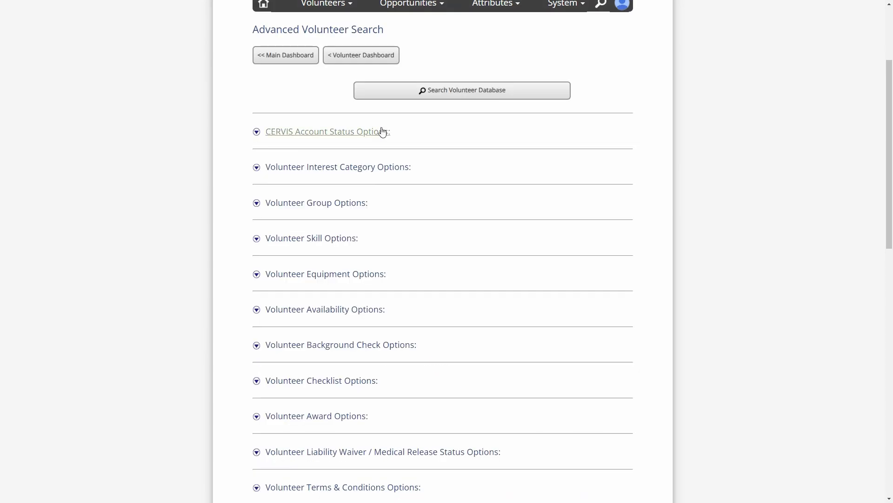
scroll(383, 132, down, 3)
scroll(373, 37, down, 2)
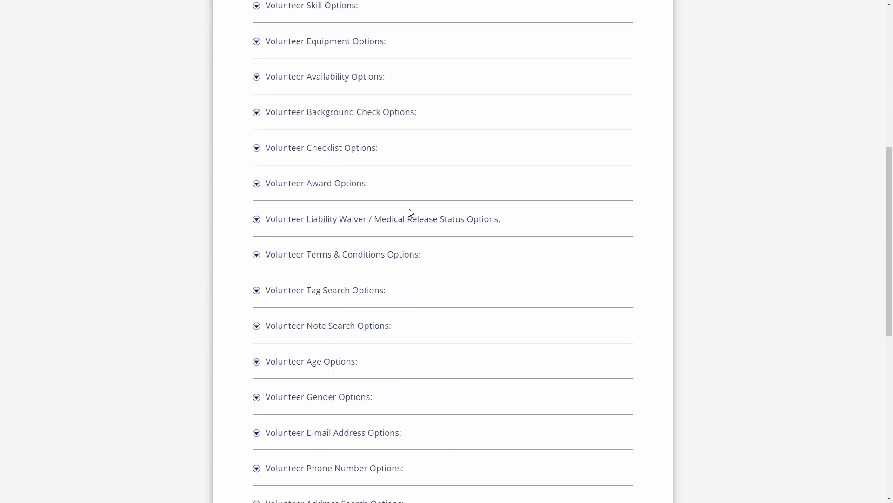
click(338, 256)
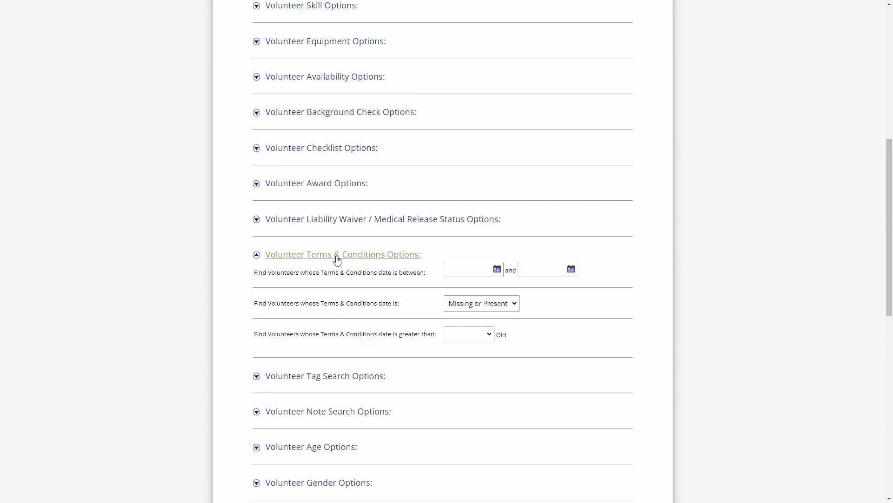
drag(296, 271, 404, 270)
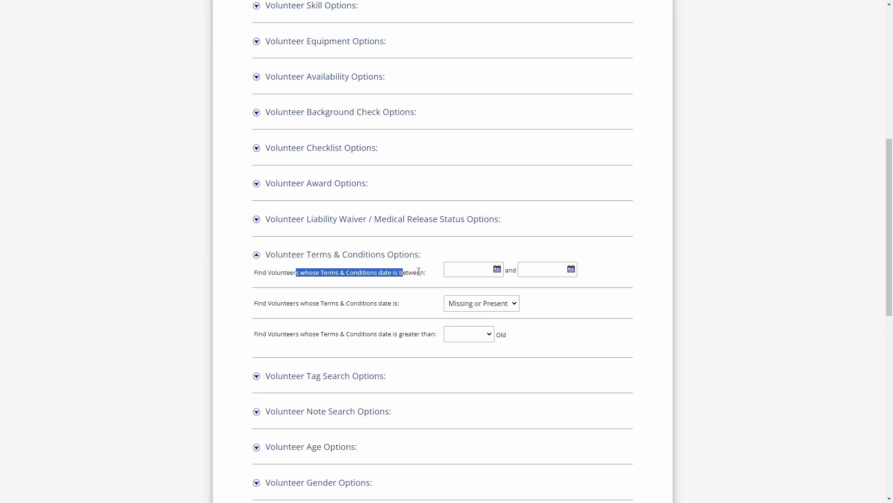
click(420, 272)
click(464, 273)
click(477, 342)
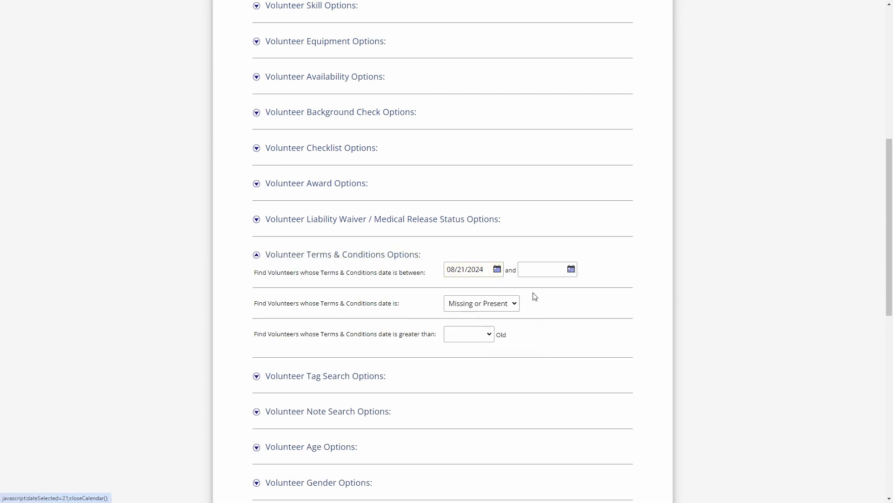
click(543, 270)
click(545, 342)
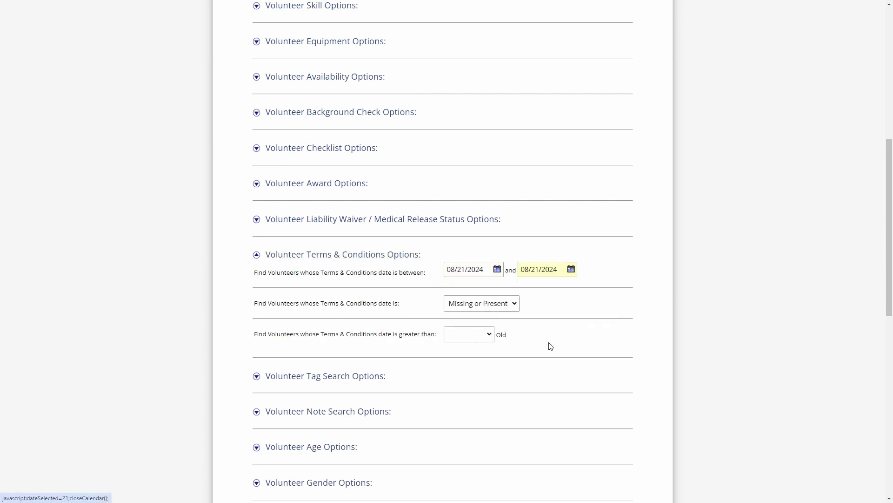
Leave the date status and age options unchanged and run the search, returning 9 volunteers
click(494, 303)
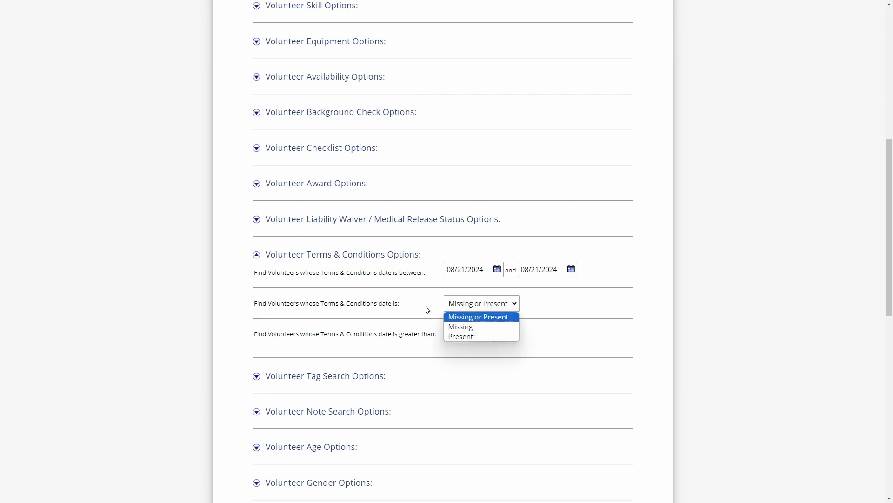
click(425, 305)
drag(321, 334, 399, 333)
click(403, 334)
click(490, 333)
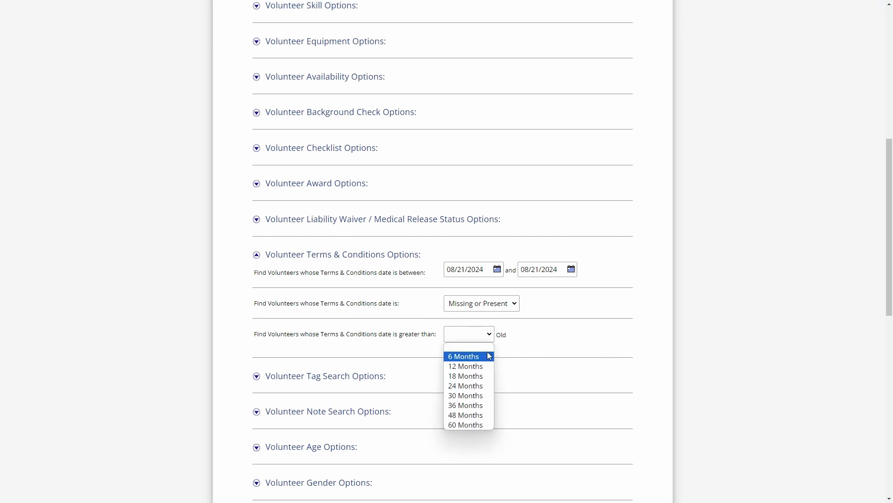
click(491, 338)
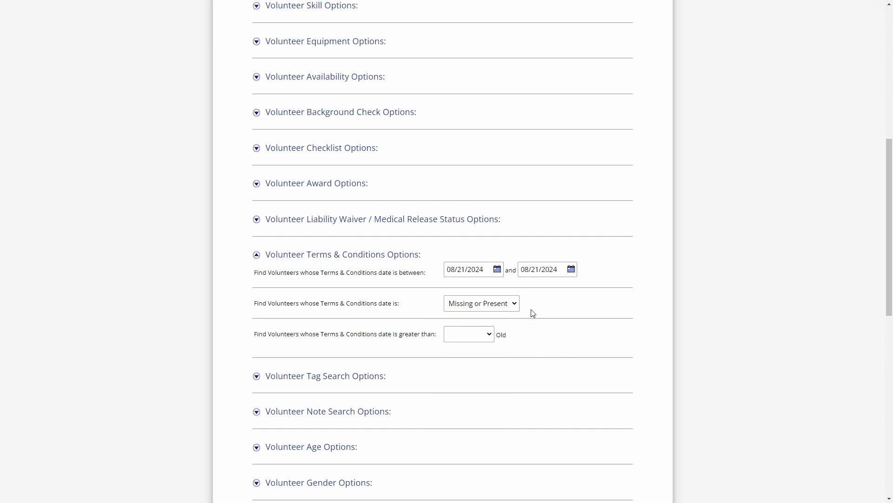
scroll(490, 305, down, 6)
scroll(490, 305, down, 3)
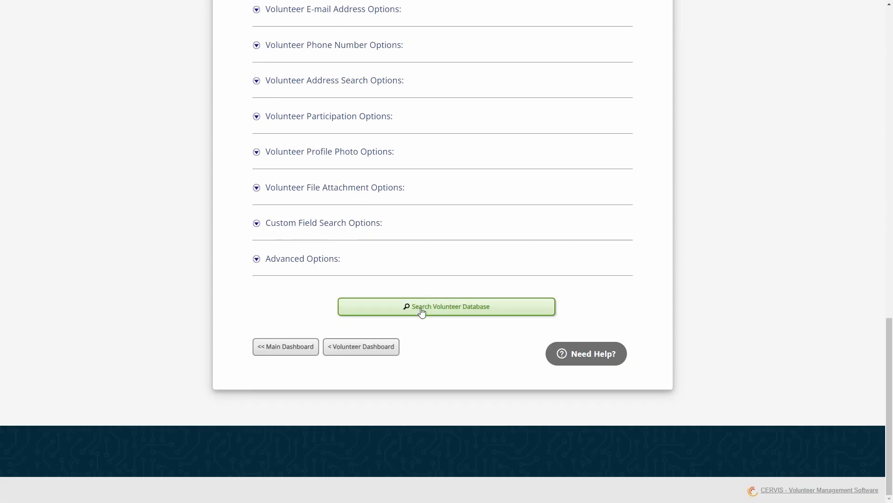
click(423, 309)
scroll(432, 277, down, 3)
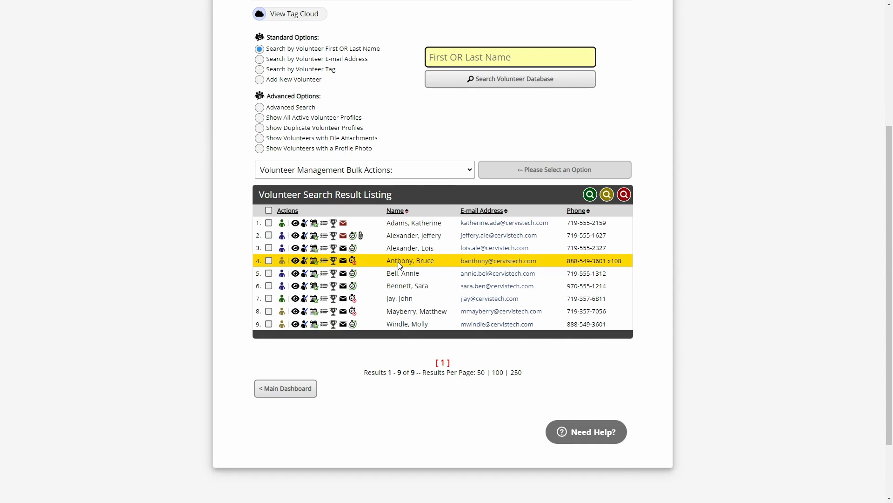
Download the volunteer's Aug 21, 2024 accepted Terms & Conditions as volunteer_terms.pdf from their profile
click(295, 261)
scroll(535, 190, down, 10)
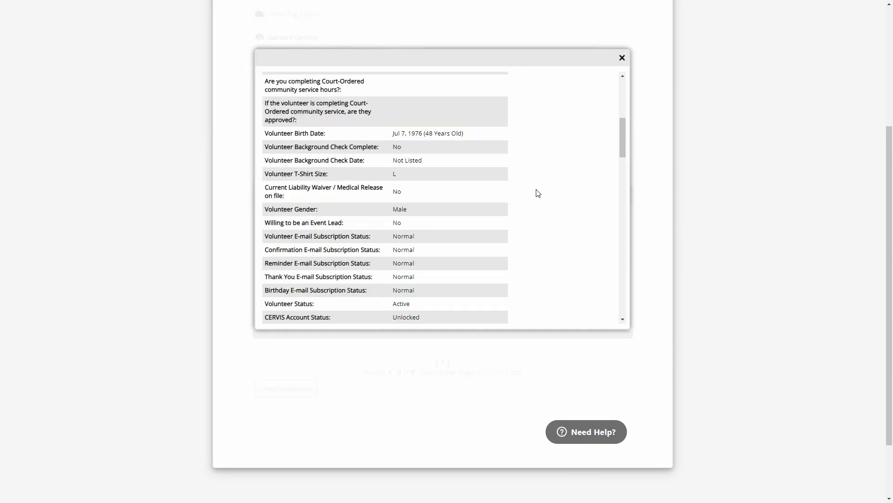
scroll(524, 192, down, 5)
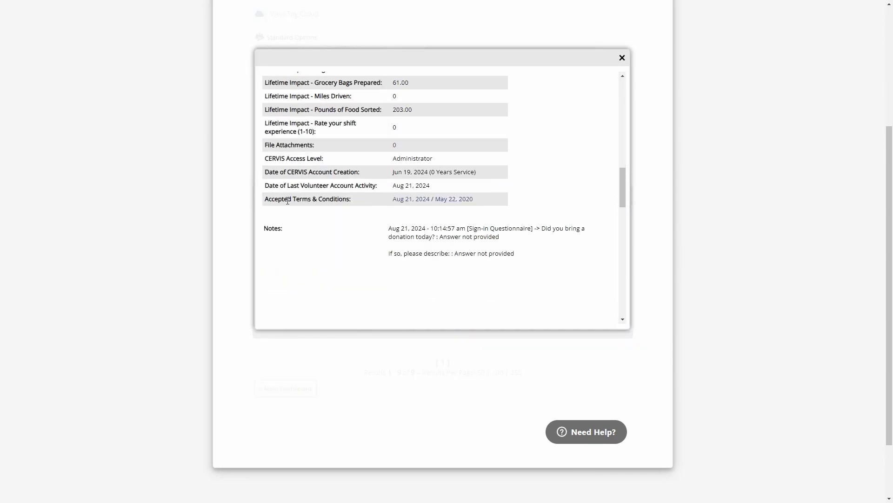
drag(269, 198, 355, 201)
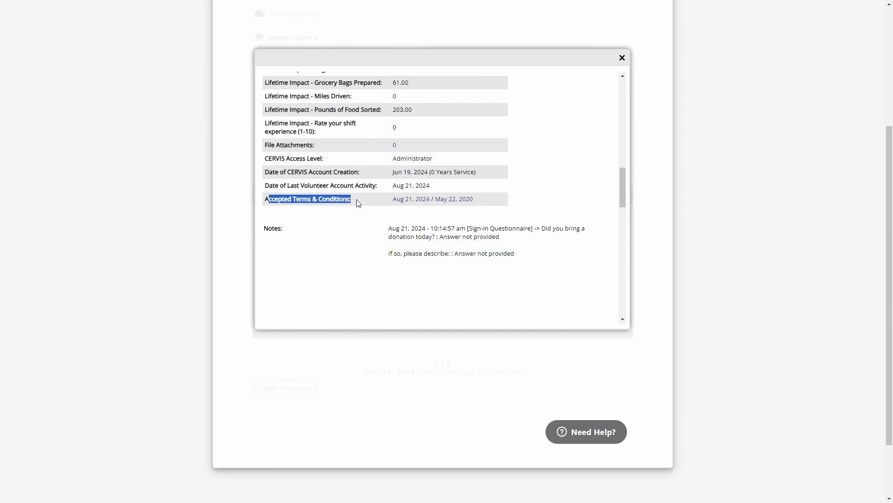
click(358, 202)
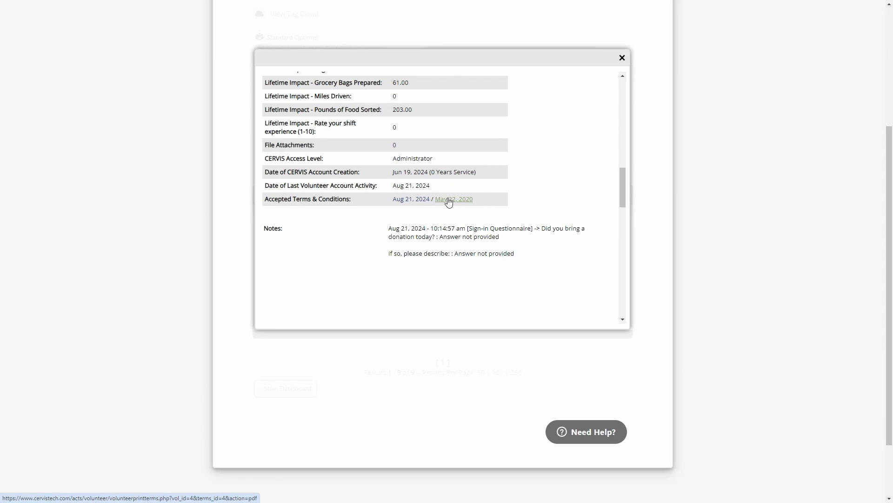
click(419, 199)
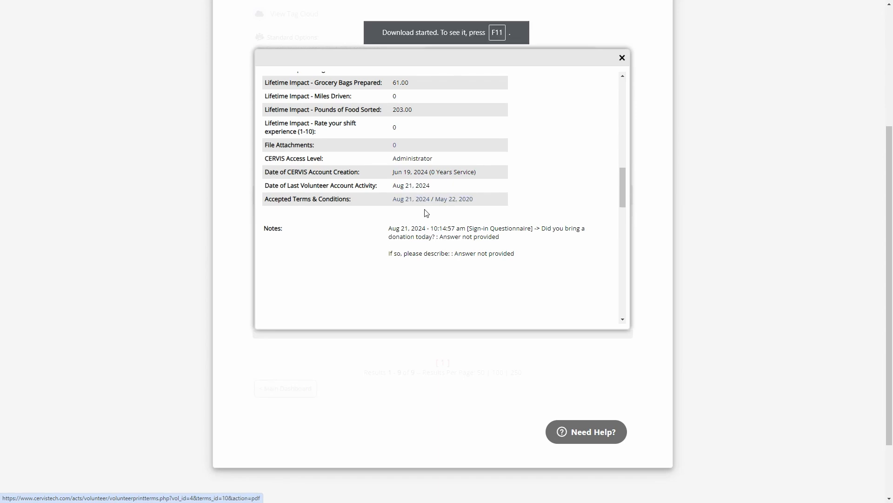
key(F11)
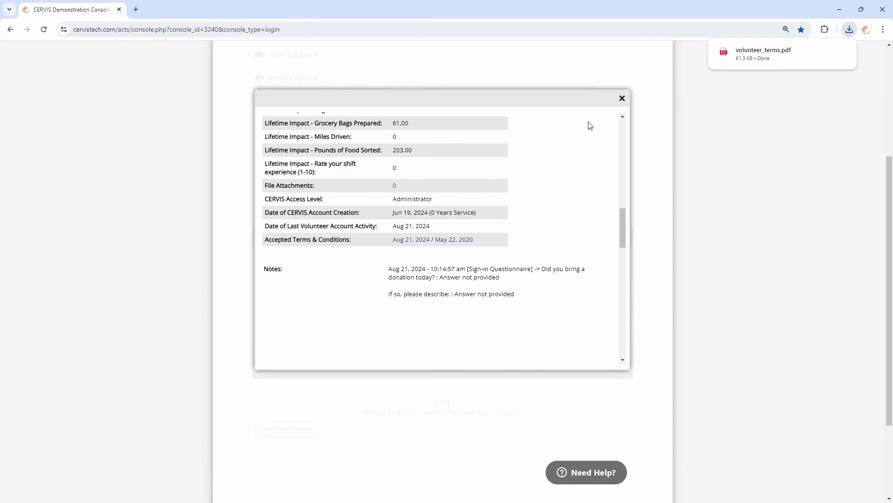
Open volunteer_terms.pdf at 125% and read both pages down to the signature and VERIFIED seal
click(785, 54)
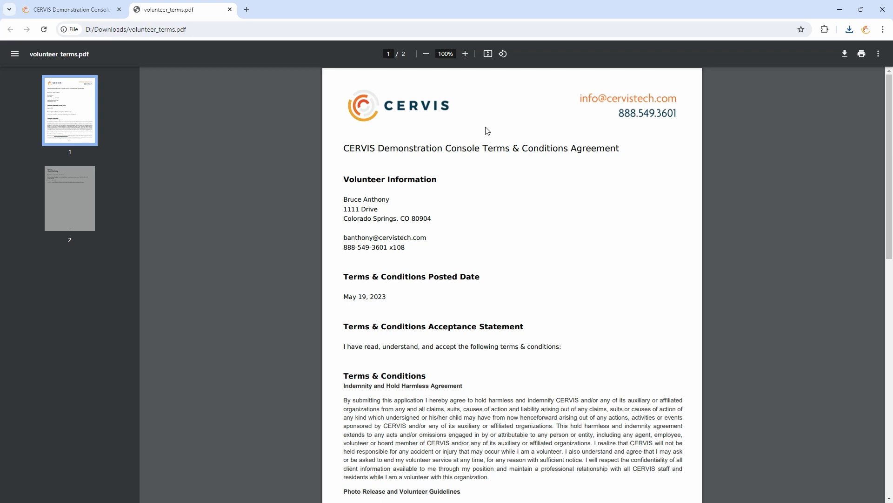
key(ctrl+plus)
key(ctrl+plus)
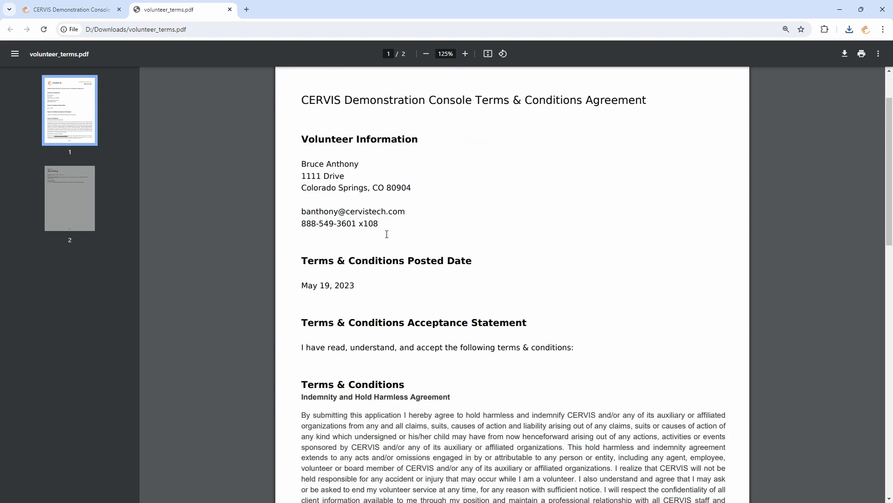
scroll(400, 237, down, 3)
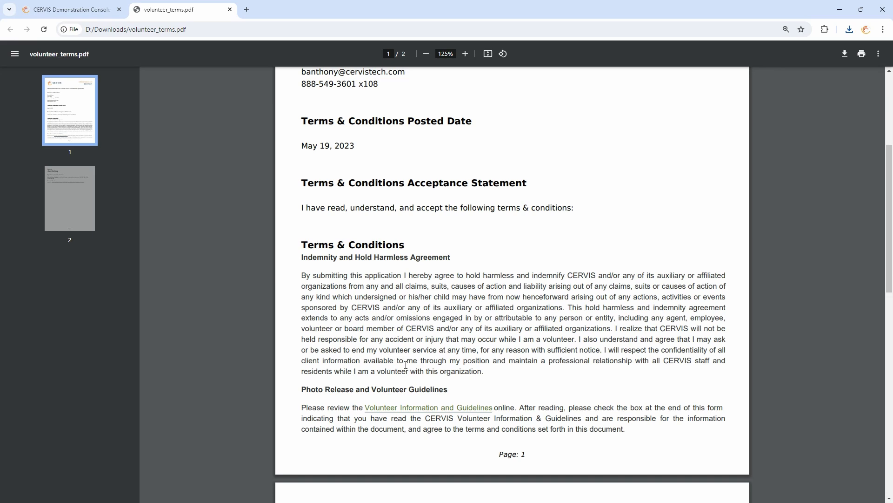
scroll(382, 236, down, 1)
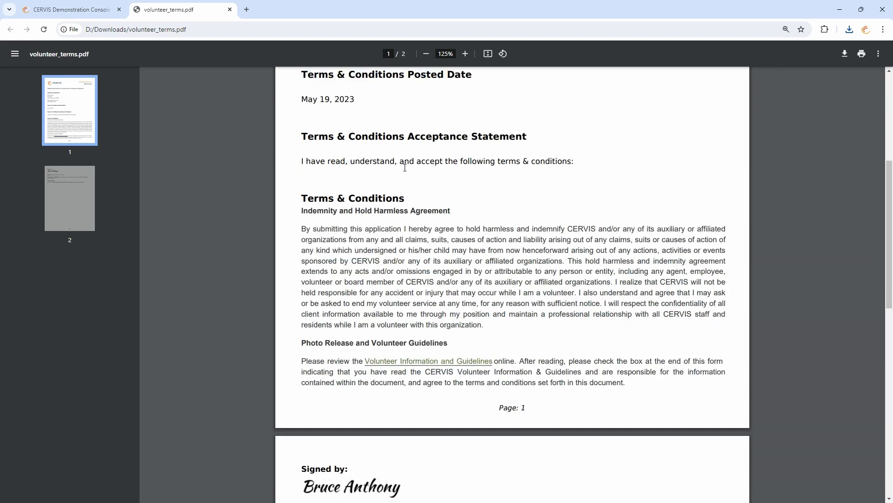
scroll(439, 315, down, 2)
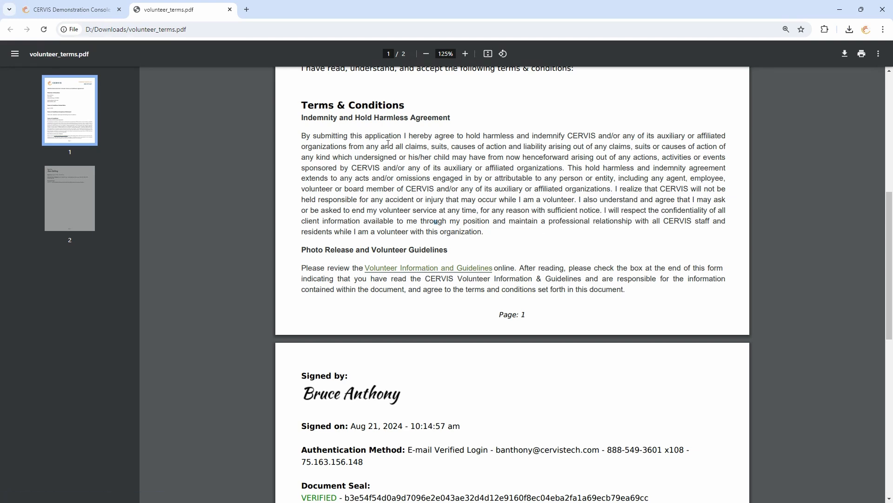
drag(344, 136, 437, 210)
click(455, 200)
click(473, 188)
scroll(519, 172, down, 4)
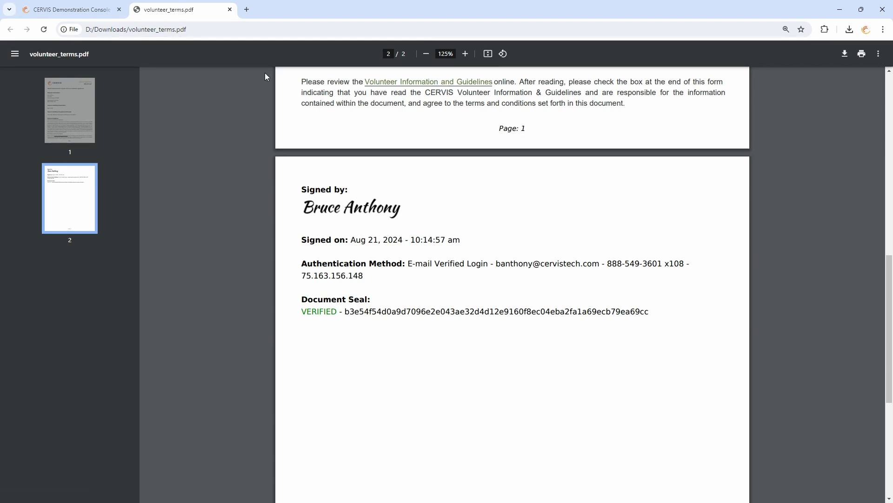
Close the terms PDF tab and the volunteer's profile details window
click(230, 10)
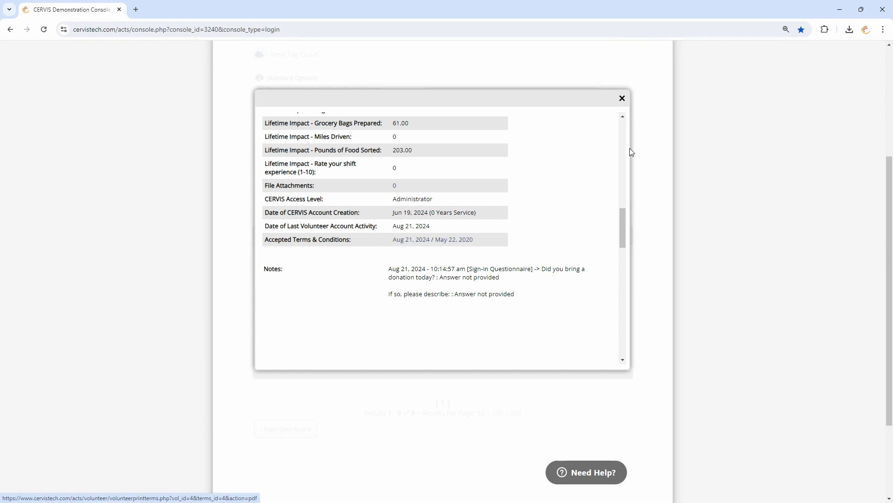
click(622, 98)
scroll(641, 220, up, 3)
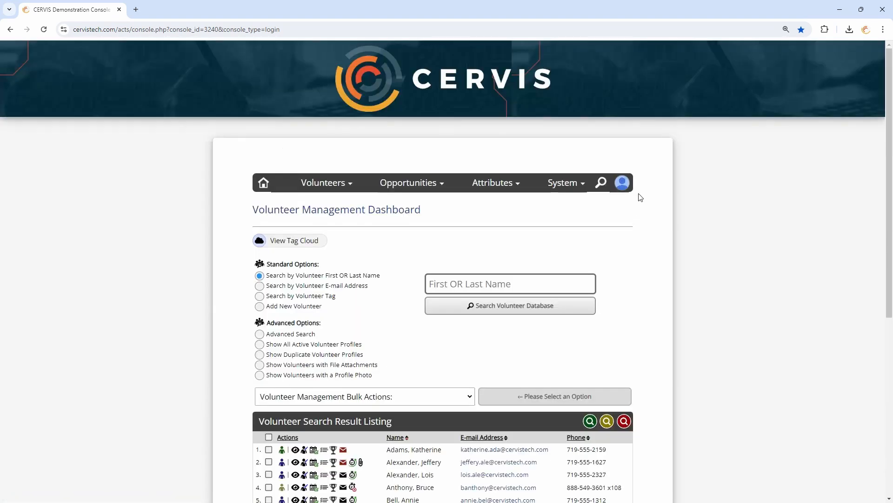
Switch to View as Volunteer to reach the Volunteer Portal Home
click(622, 182)
click(586, 274)
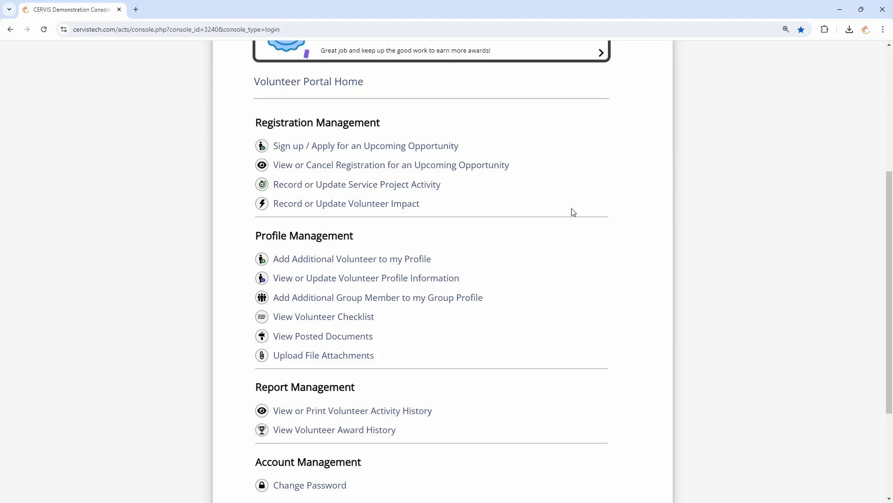
scroll(572, 211, down, 3)
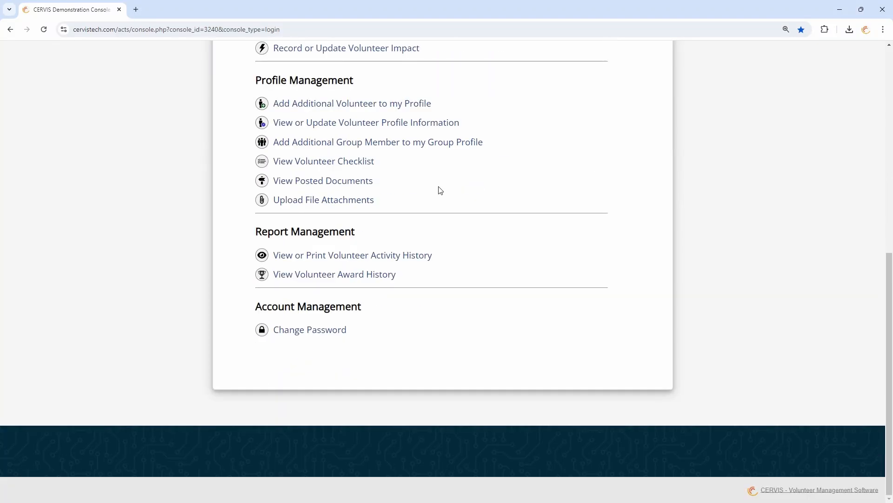
Download the Signed Terms & Conditions from the volunteer's posted documents
click(288, 181)
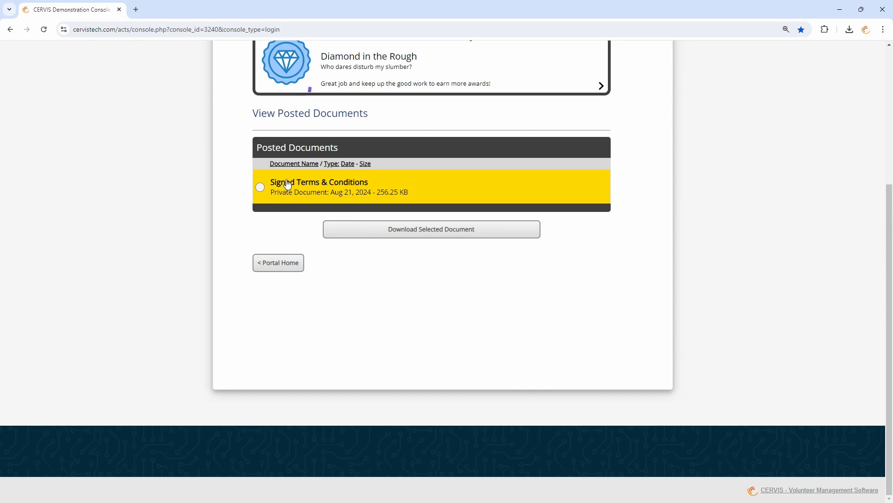
click(310, 190)
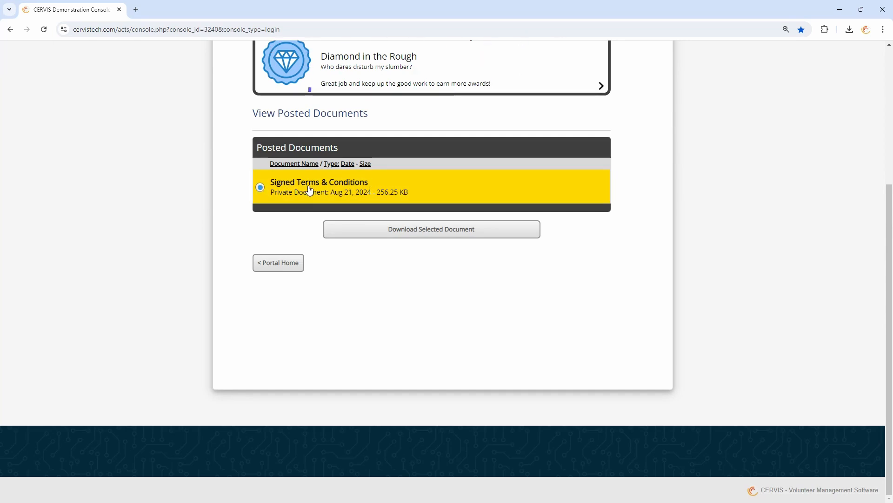
click(406, 234)
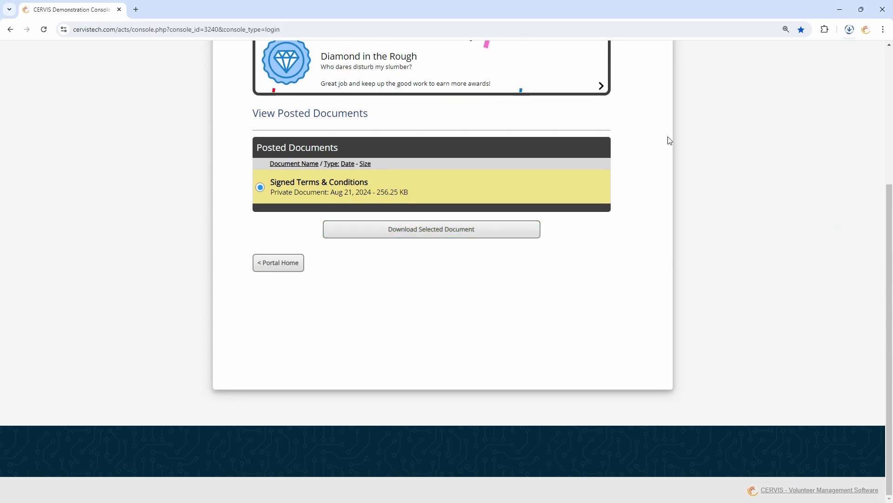
Open volunteer_terms (1).pdf, scroll through it, and close its tab
click(793, 54)
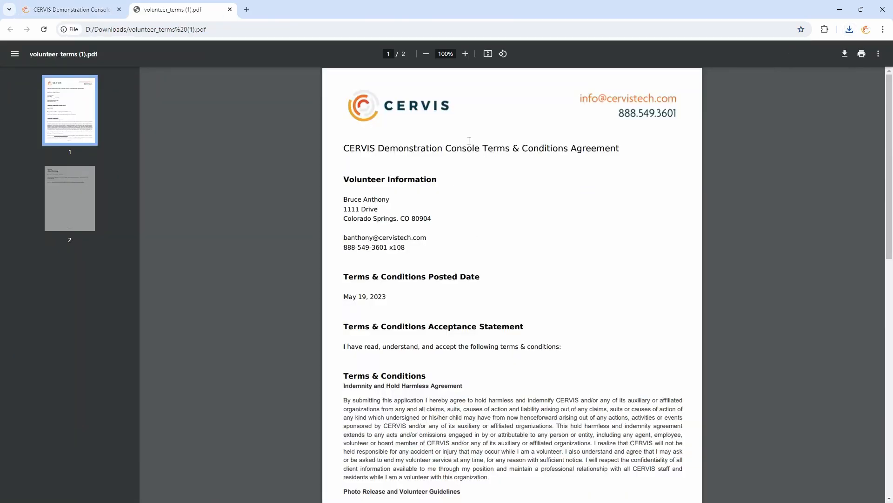
scroll(530, 336, down, 1)
scroll(529, 336, down, 5)
scroll(577, 205, up, 2)
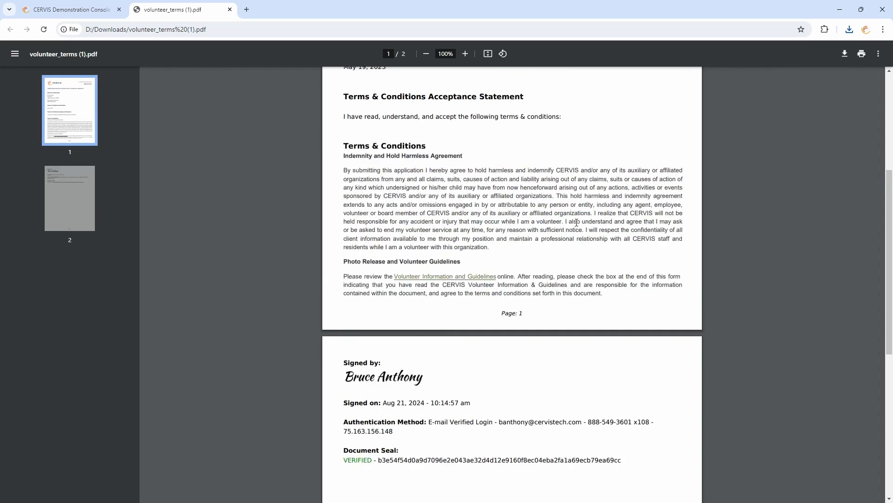
scroll(567, 396, up, 1)
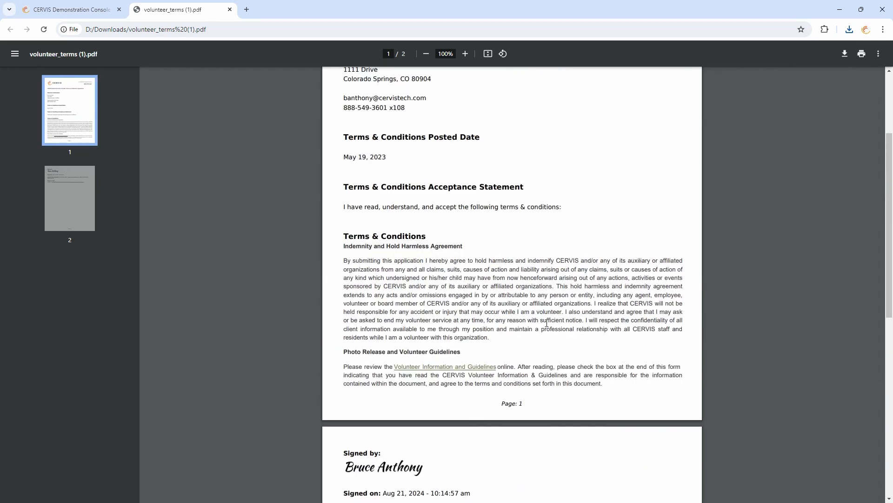
click(230, 10)
Go back to portal home, switch to Administrator Access Level, and browse the Main Dashboard
click(278, 262)
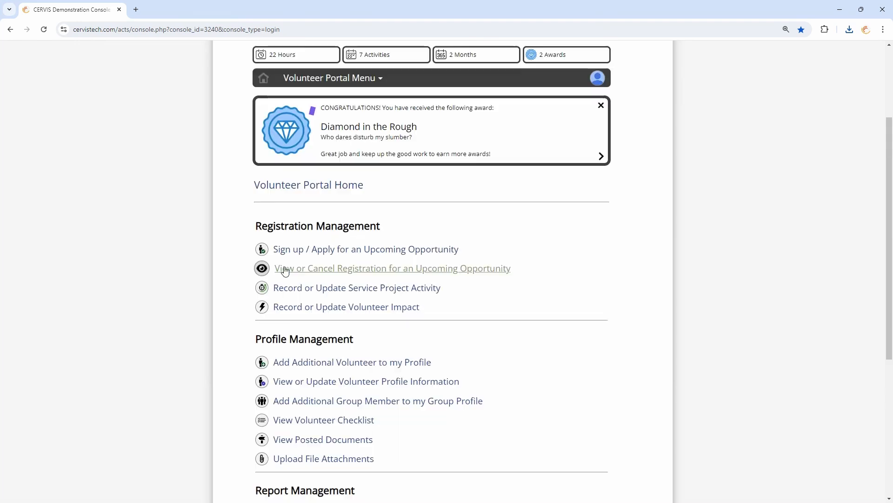
scroll(523, 261, up, 2)
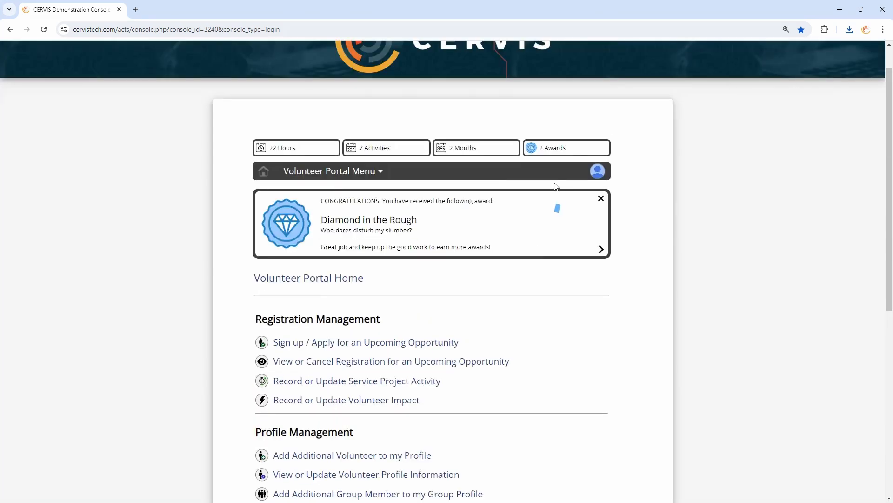
click(597, 171)
click(577, 250)
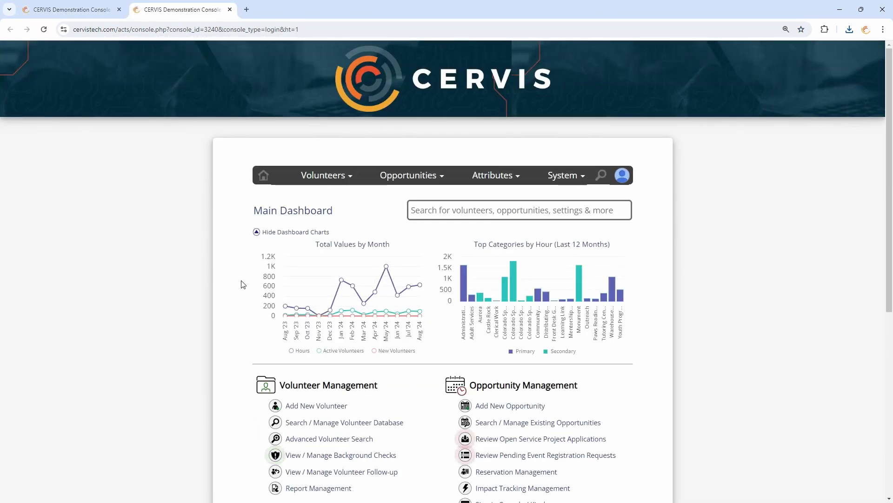
scroll(240, 279, down, 3)
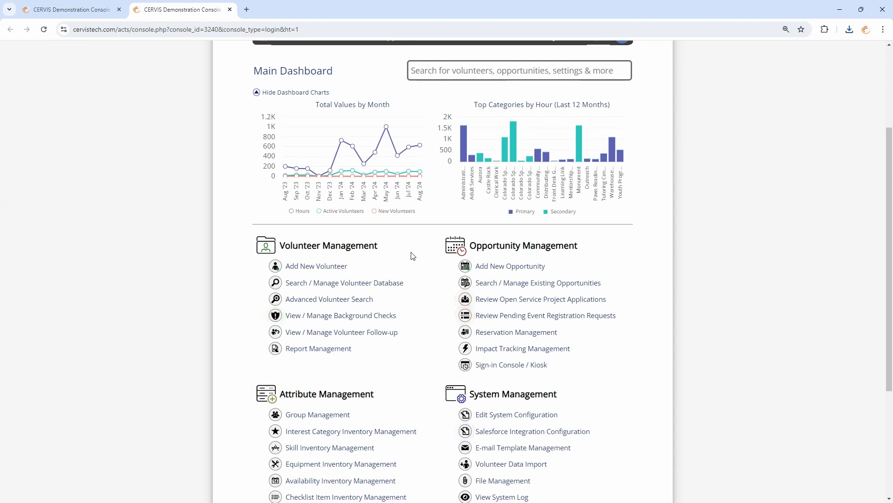
scroll(414, 251, down, 2)
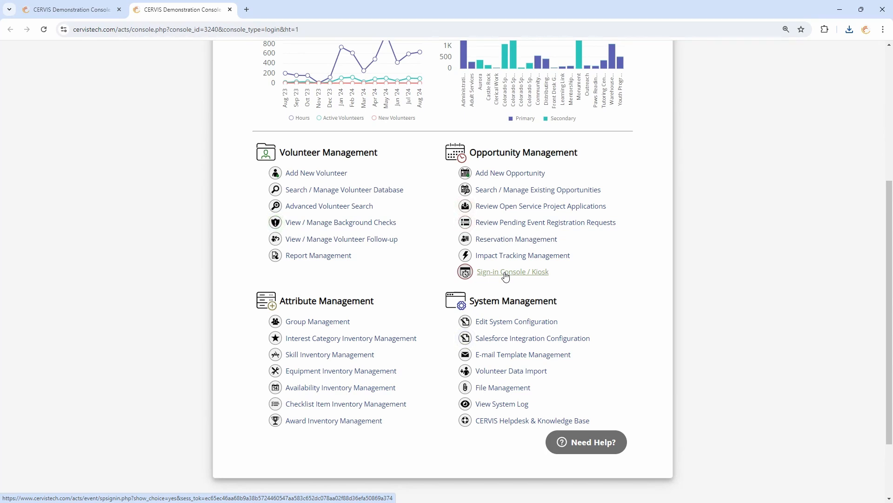
In System Configuration, keep Display 'Terms & Conditions' during Sign-in at 'Sign-in Console and Mobile Sign-in'
click(516, 323)
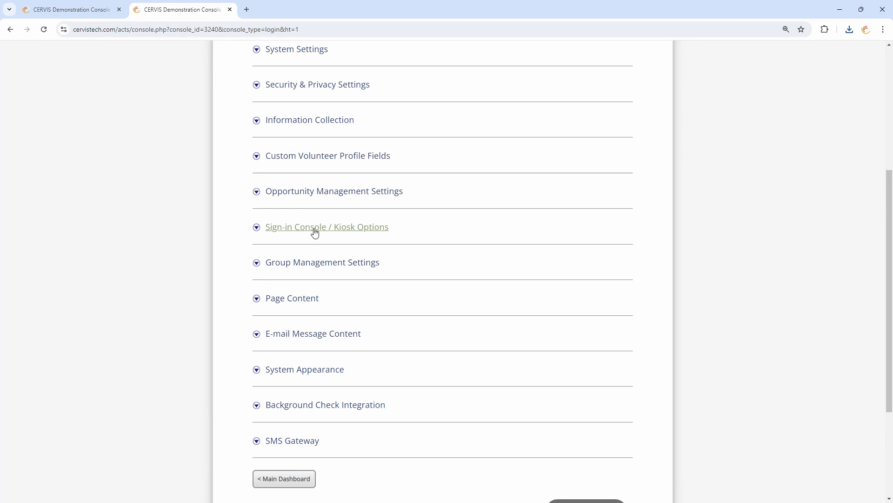
click(349, 233)
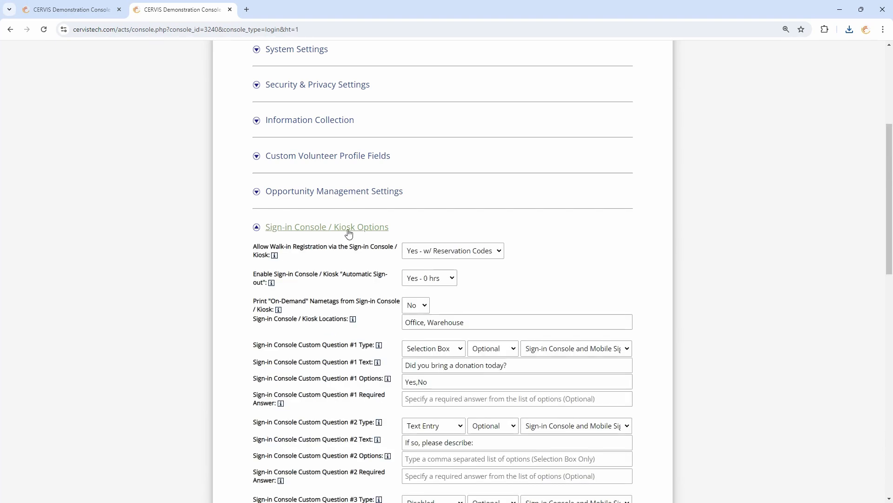
scroll(385, 245, down, 4)
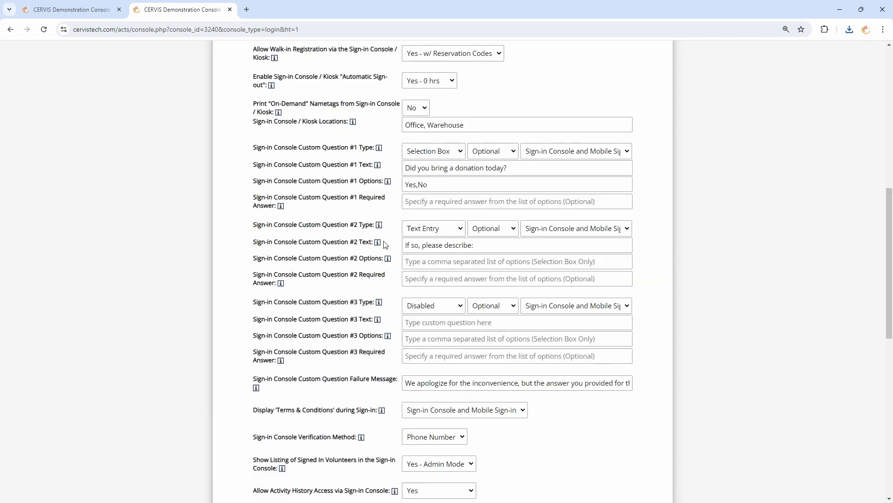
scroll(385, 245, down, 4)
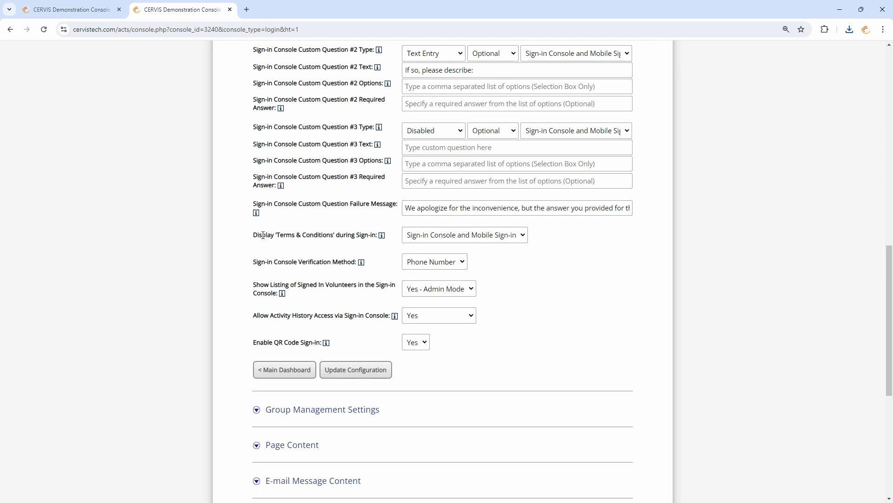
drag(263, 235, 366, 236)
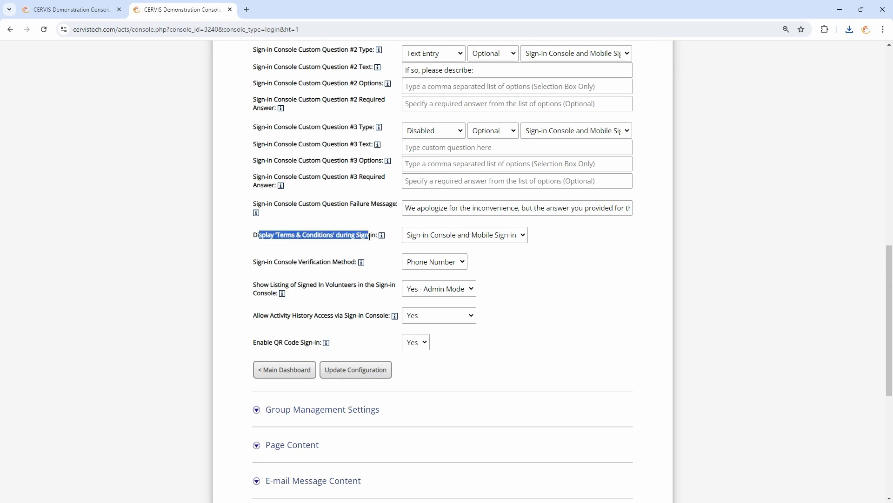
click(370, 236)
click(453, 237)
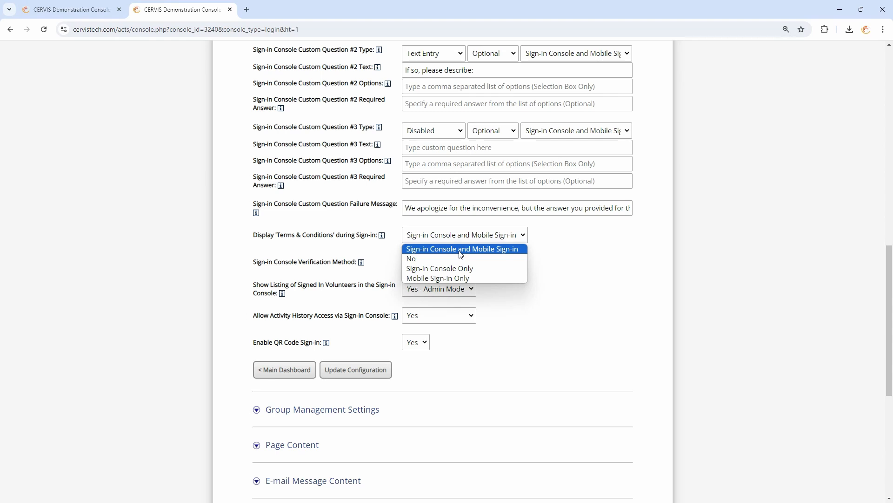
click(461, 254)
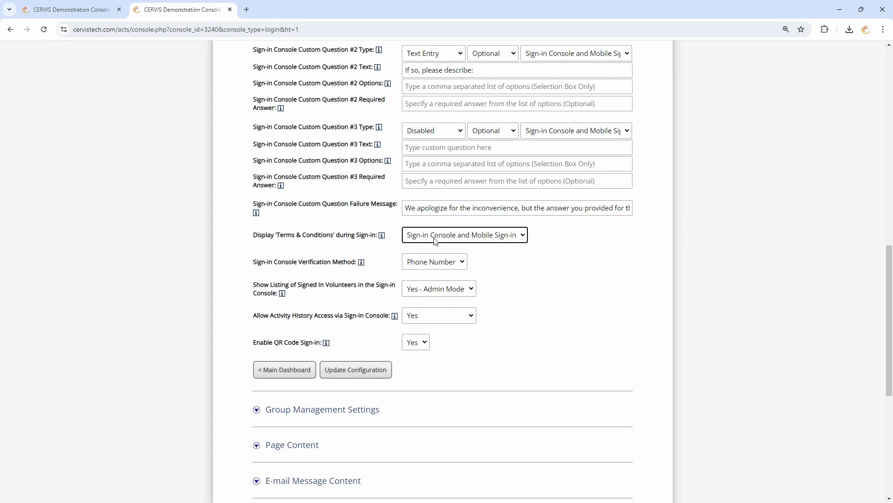
click(396, 243)
scroll(386, 335, up, 10)
Collapse Sign-in Console options and append ' (Paper)' to the tracked Liability Waiver / Medical Release name
click(359, 320)
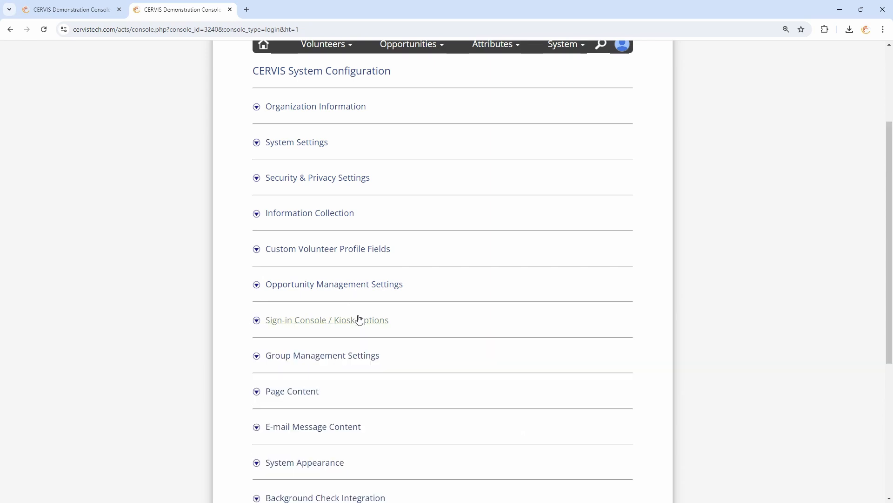
click(315, 215)
scroll(393, 231, down, 10)
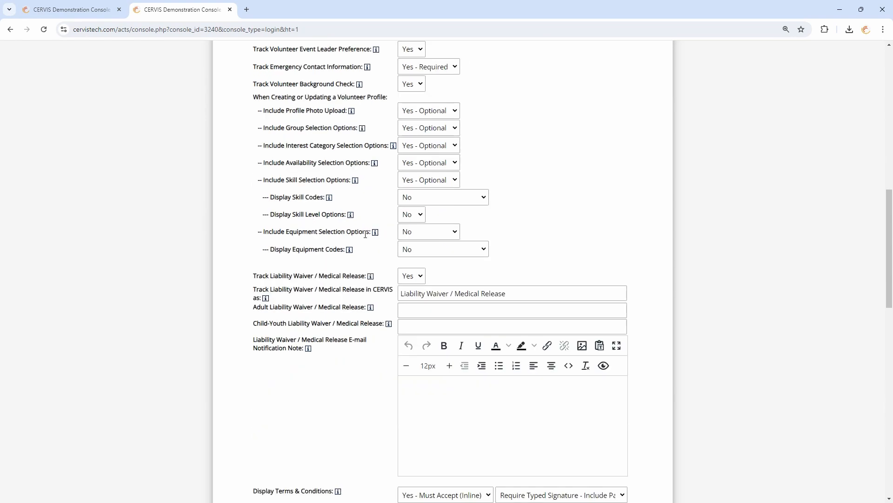
click(408, 243)
drag(408, 243, 515, 243)
click(527, 240)
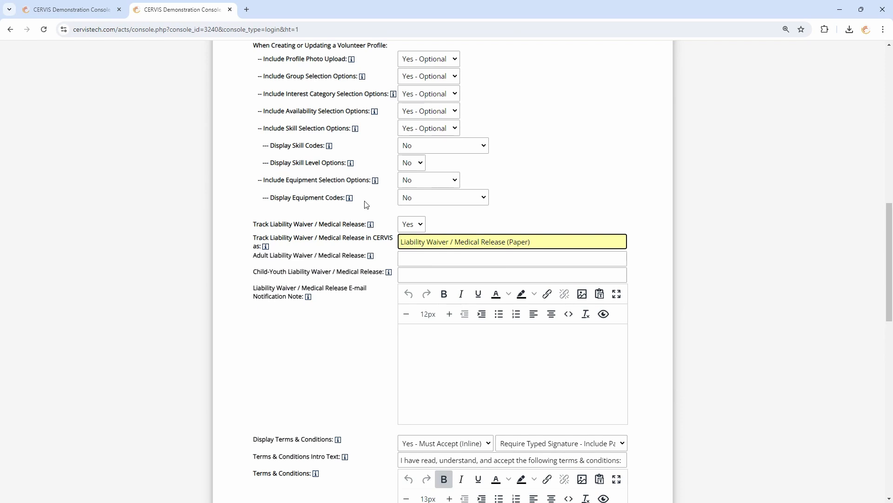
scroll(417, 235, down, 3)
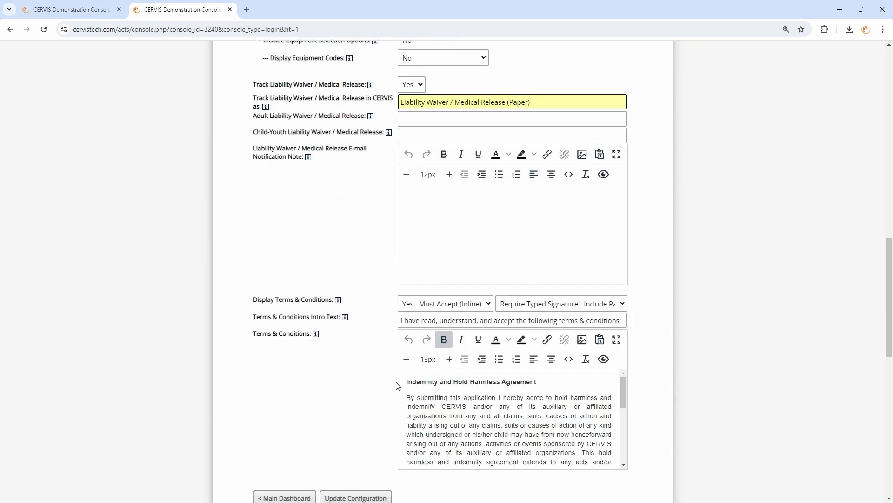
click(356, 351)
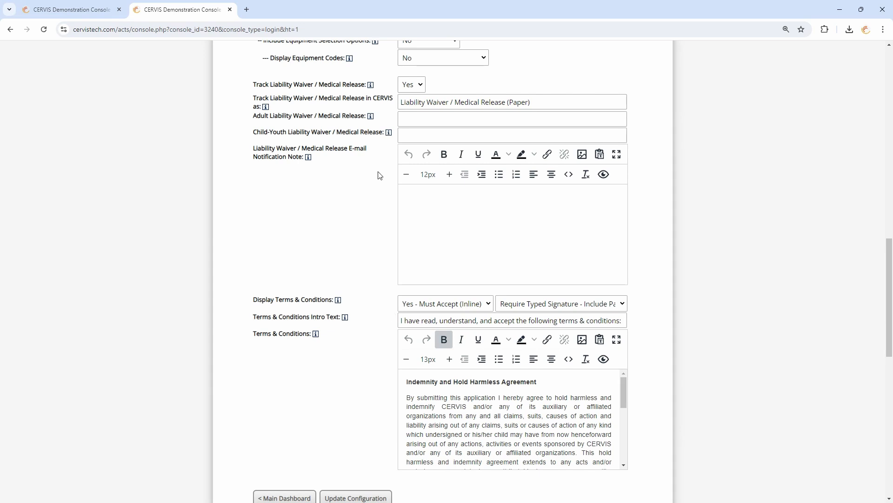
Review the renamed tracked waiver wording, then move into the empty adult waiver field
scroll(379, 175, up, 2)
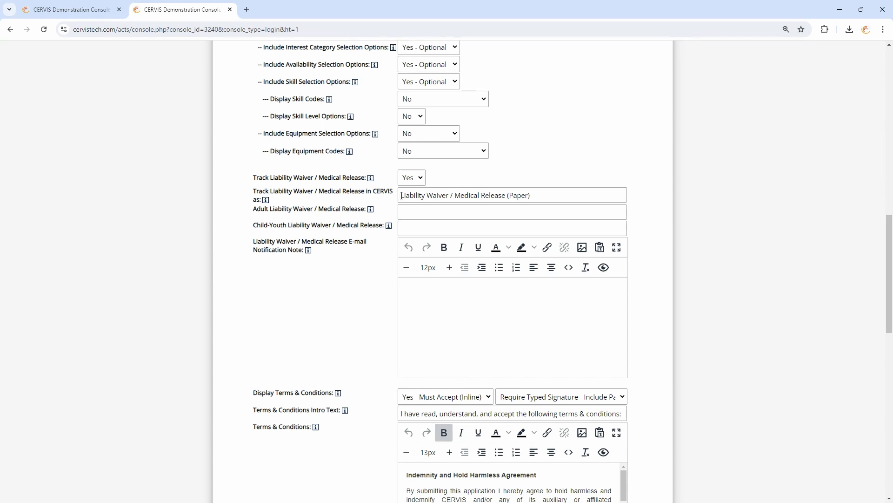
drag(402, 195, 511, 199)
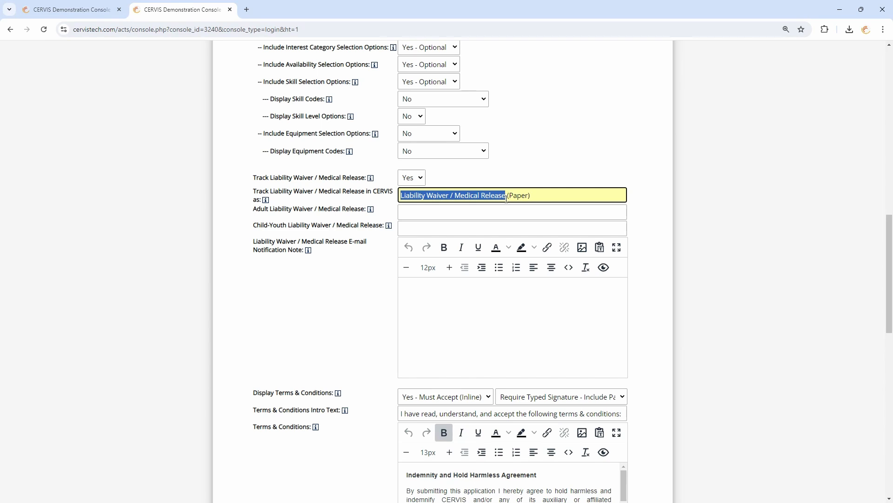
click(497, 198)
drag(535, 197, 354, 204)
click(454, 198)
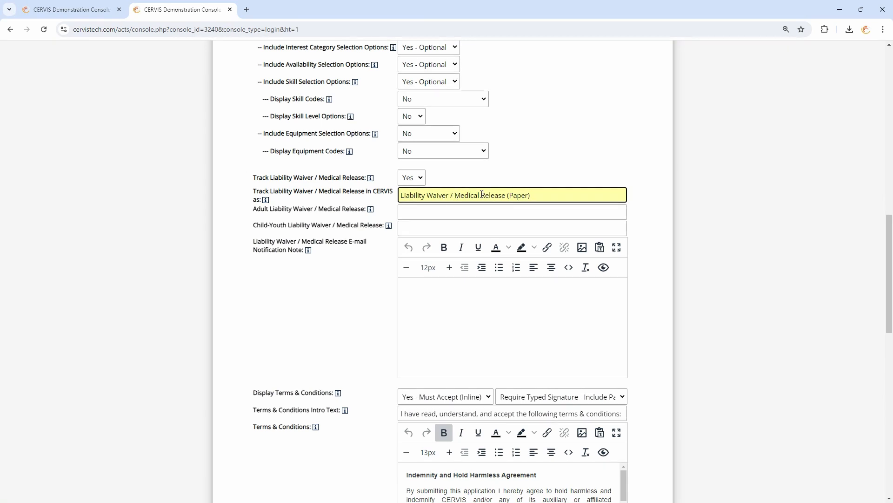
drag(548, 198, 403, 196)
click(428, 199)
click(430, 213)
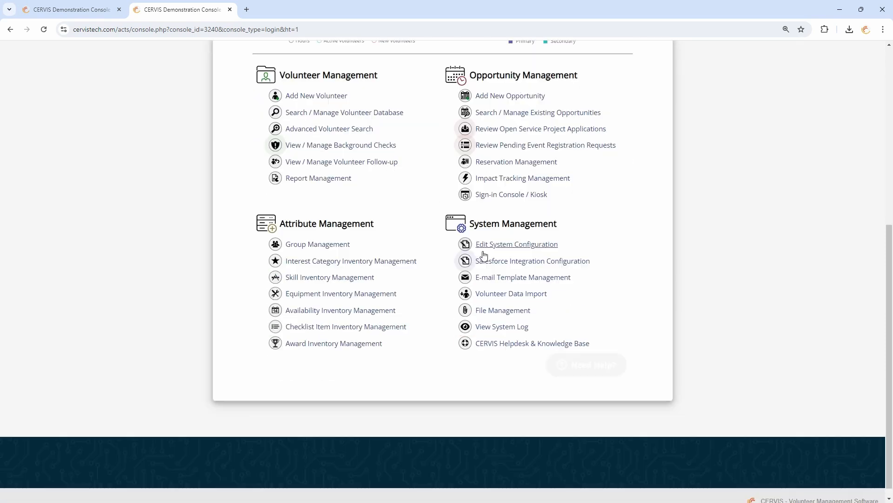
Highlight the System Management section heading on the Main Dashboard
drag(469, 213, 556, 213)
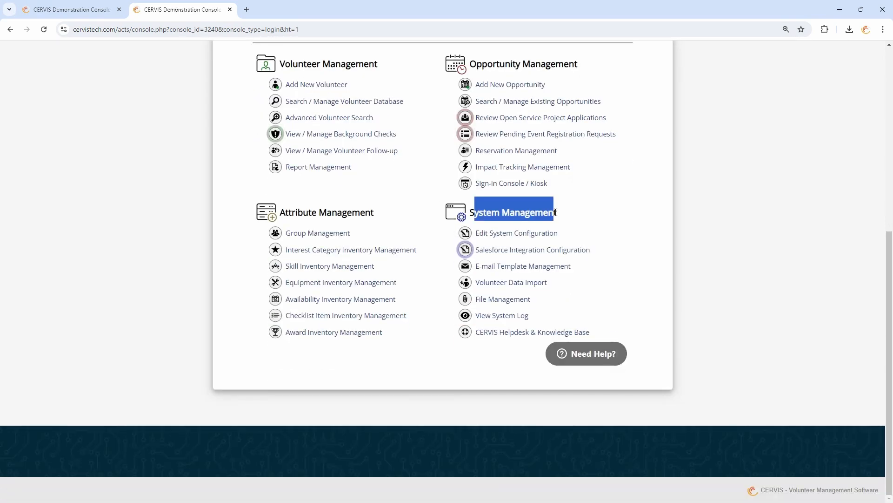
click(547, 212)
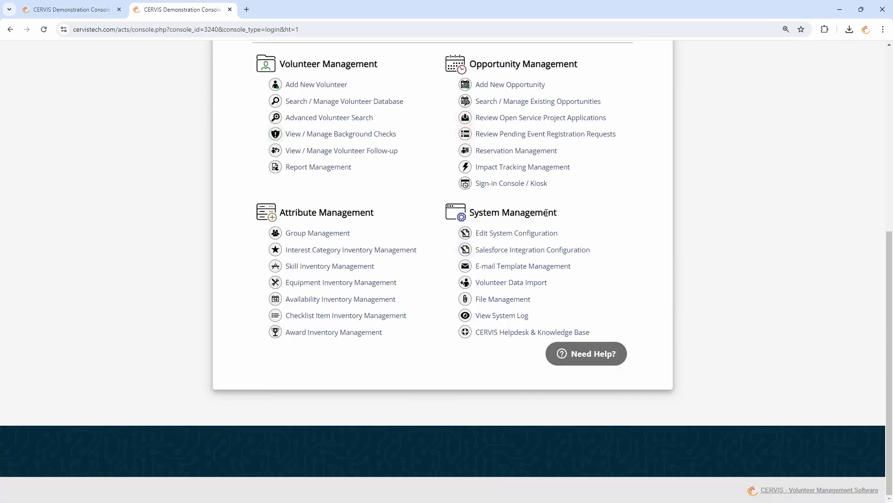
Copy the secure direct link for CERVIS_Flyer.pdf in File Management, then return to the Main Dashboard
click(503, 302)
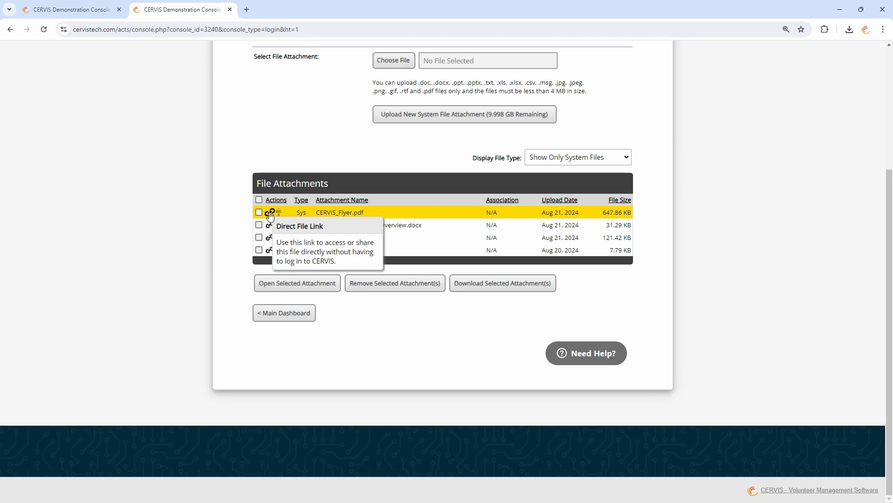
click(271, 215)
click(357, 223)
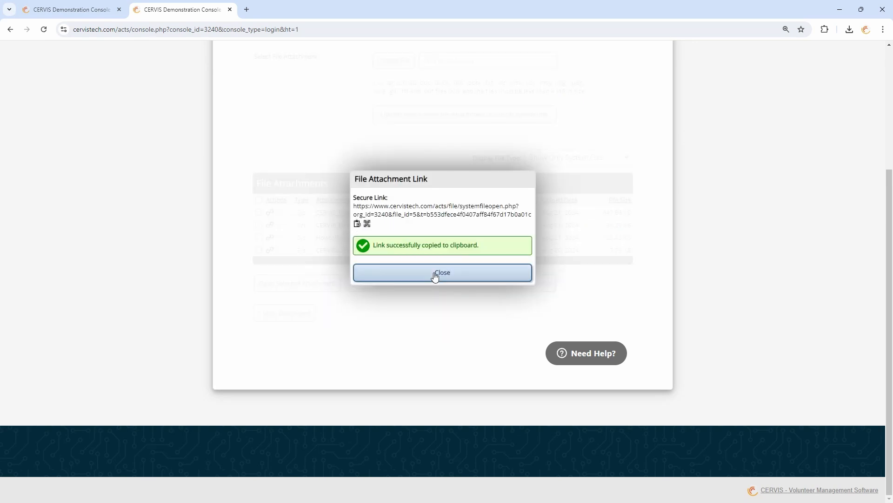
click(439, 274)
click(291, 314)
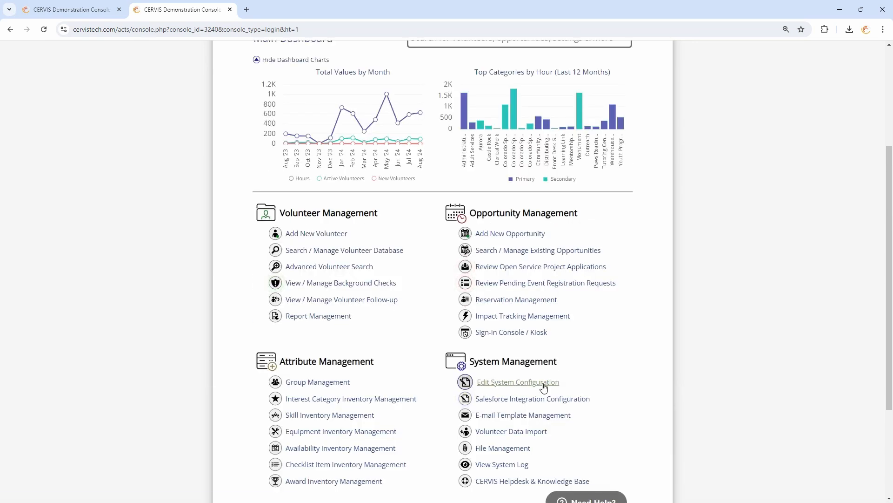
In System Configuration's Information Collection, paste the copied secure link as the Adult Liability Waiver / Medical Release
click(541, 383)
click(309, 182)
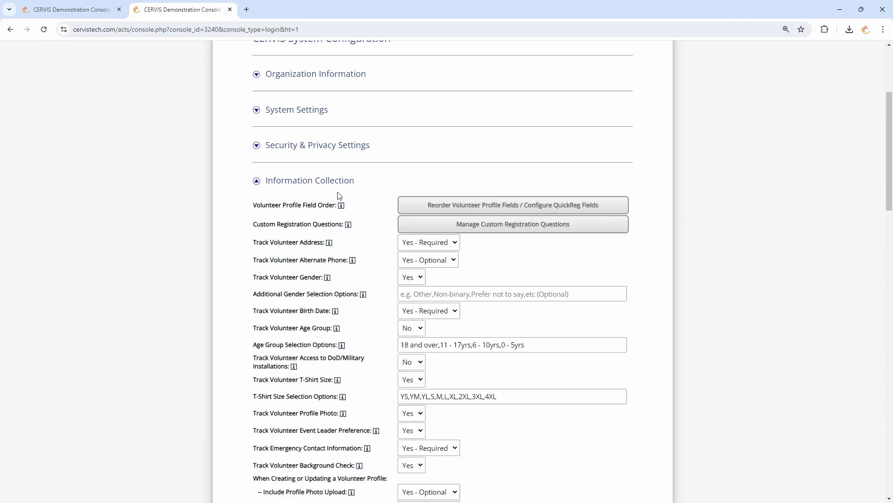
scroll(432, 268, down, 9)
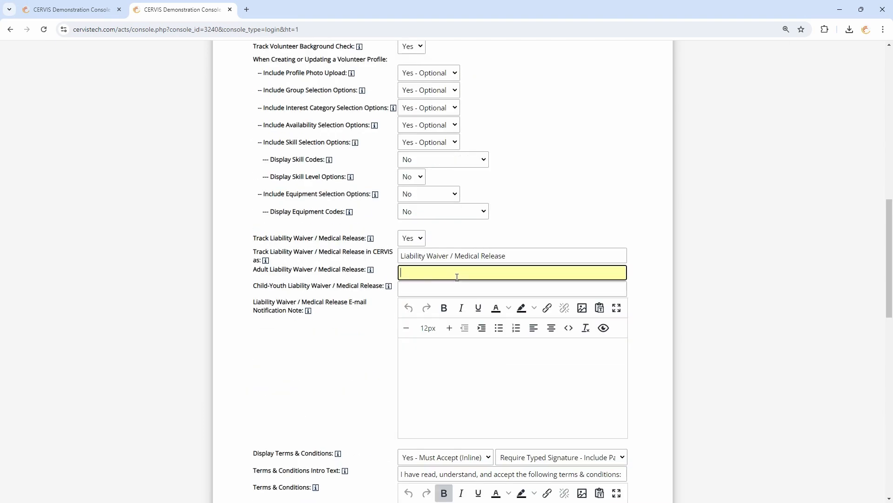
key(ctrl+v)
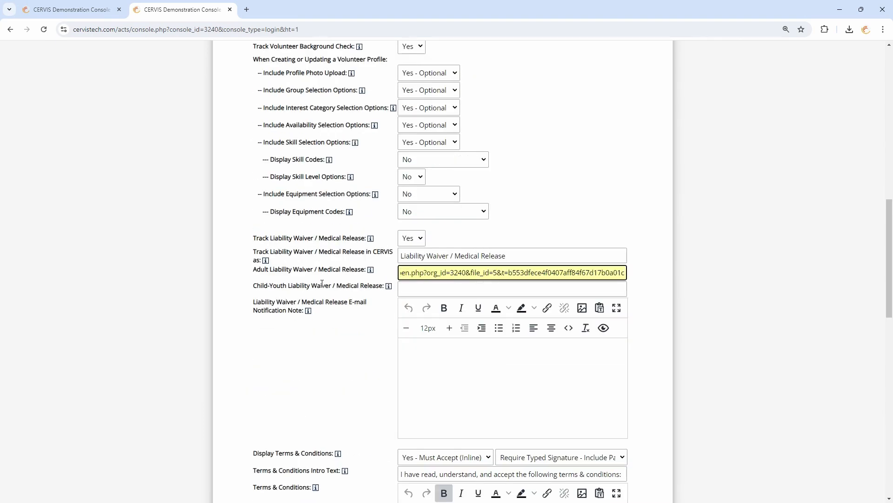
click(330, 286)
drag(319, 287, 332, 295)
click(331, 295)
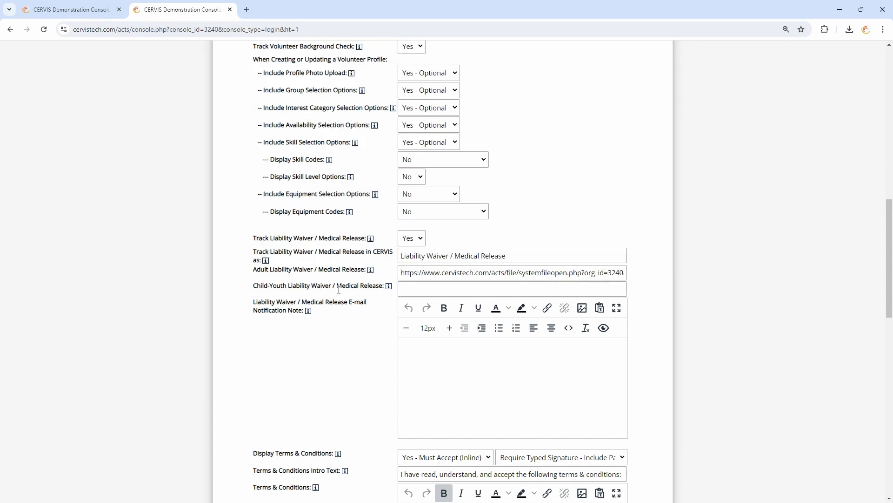
Leave the child-youth waiver and notification note as they are, and save the configuration
click(427, 289)
click(426, 270)
click(416, 290)
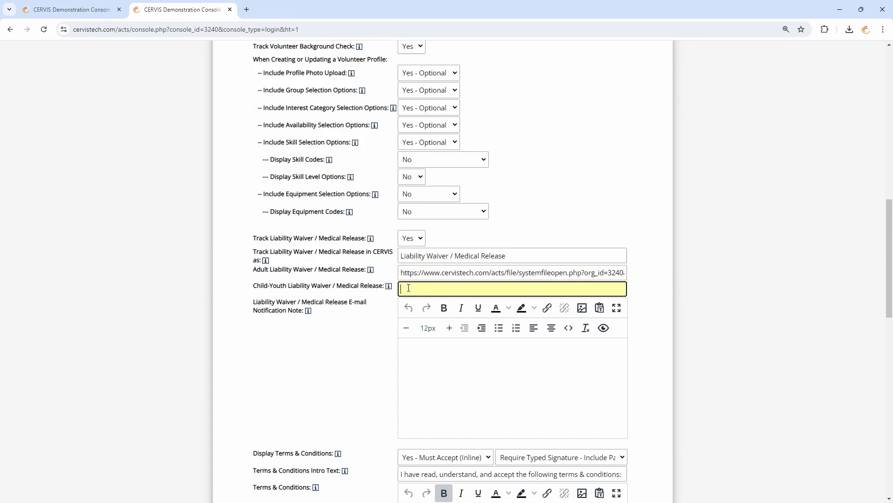
click(465, 363)
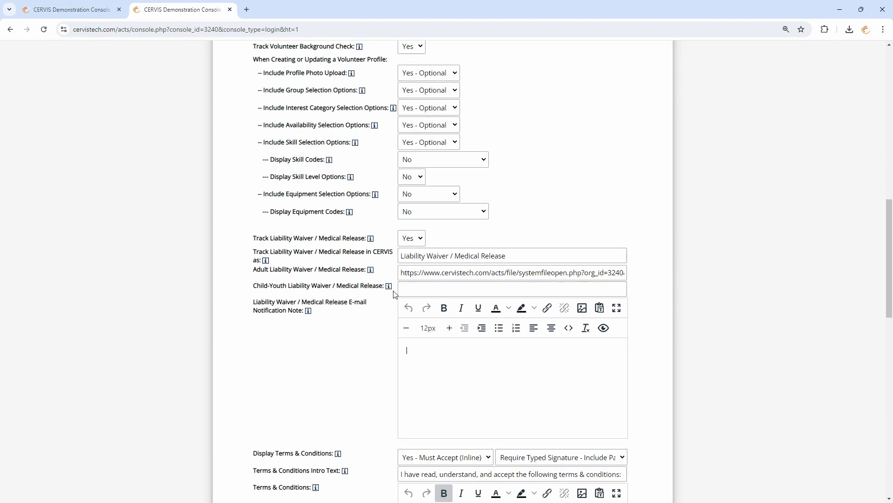
scroll(393, 293, down, 9)
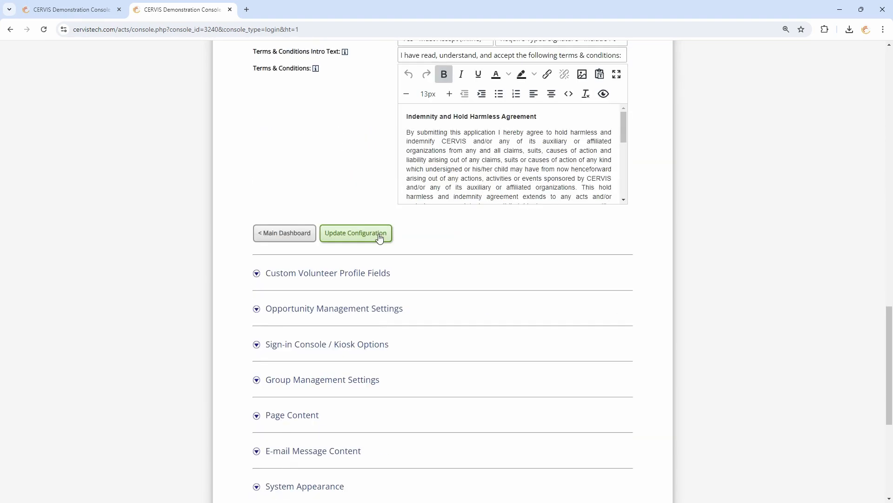
click(380, 235)
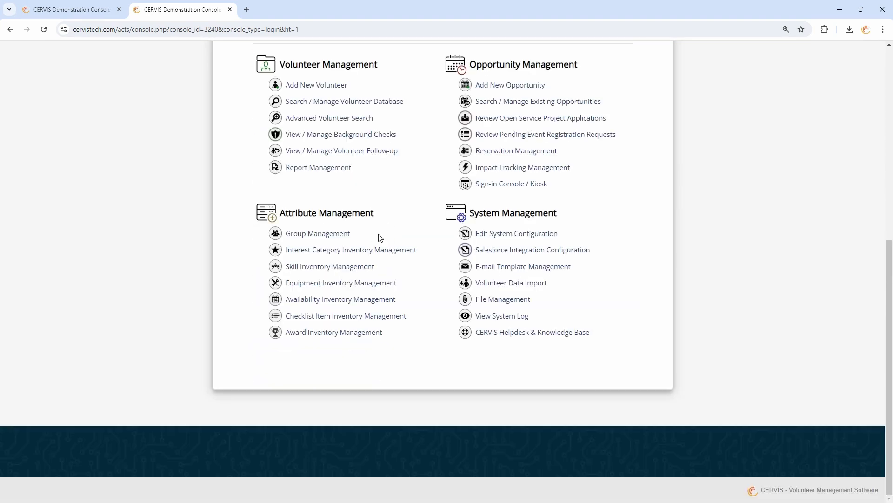
Start a new volunteer opportunity and locate its Require Liability Waiver / Medical Release field
click(513, 88)
scroll(359, 278, down, 4)
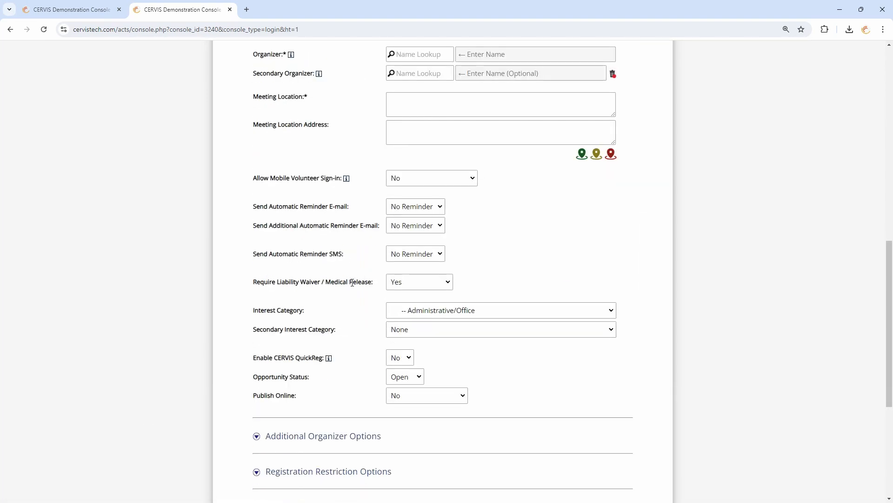
drag(285, 282, 367, 283)
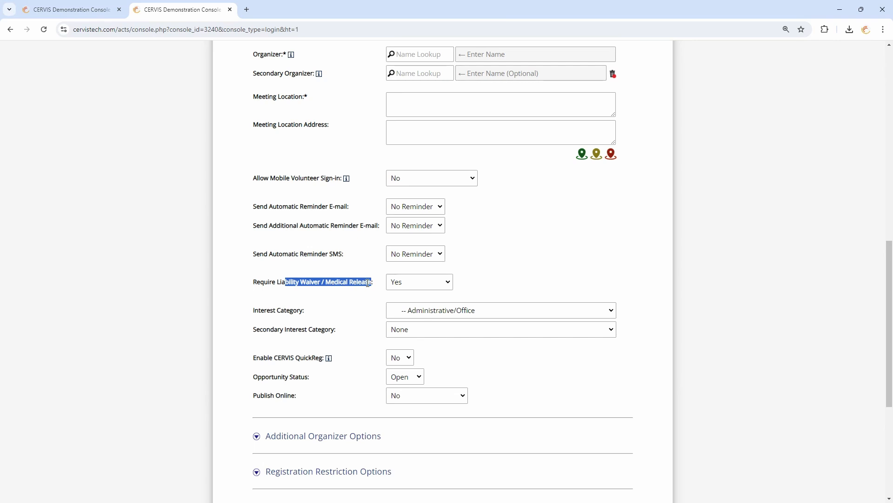
click(312, 284)
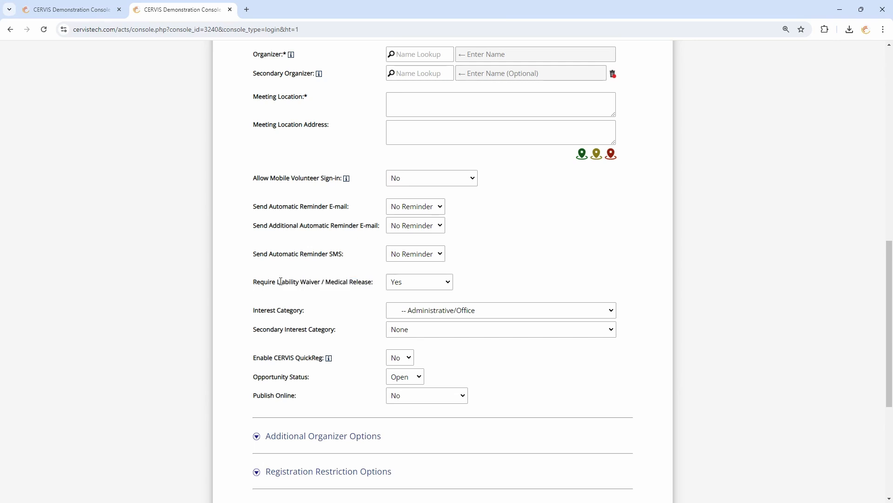
drag(278, 282, 367, 285)
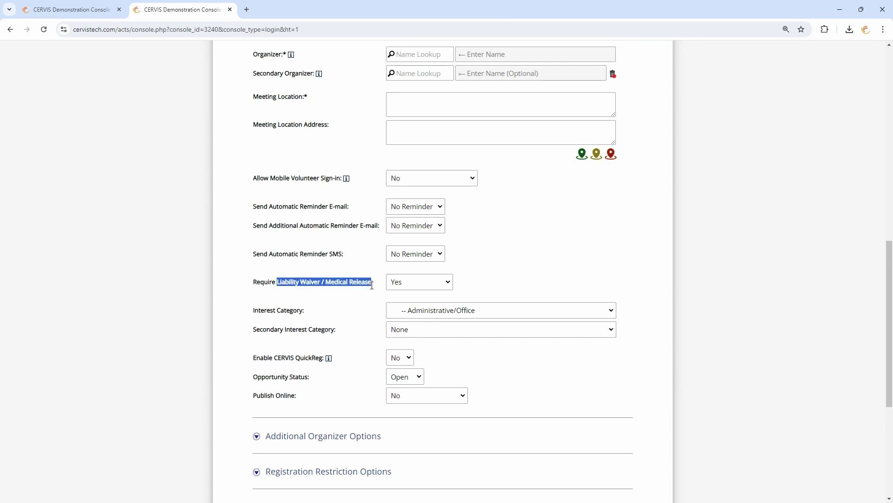
Keep Require Liability Waiver / Medical Release set to Yes for everyone
click(406, 282)
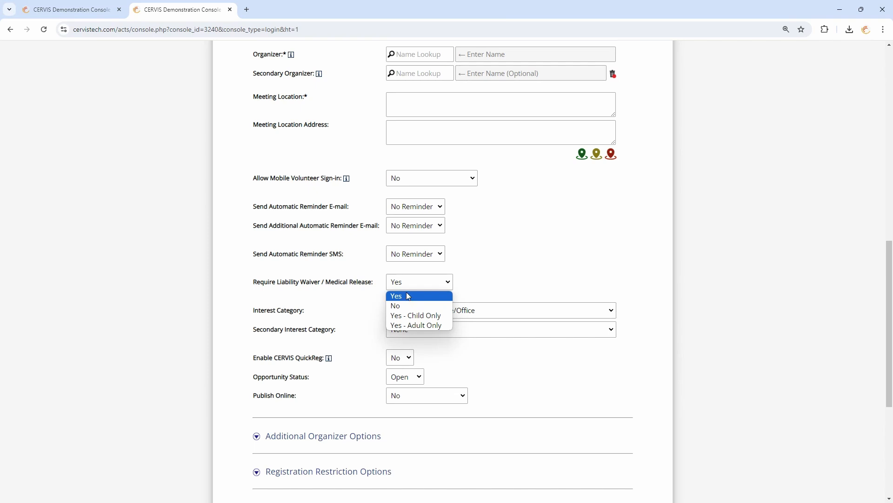
click(405, 298)
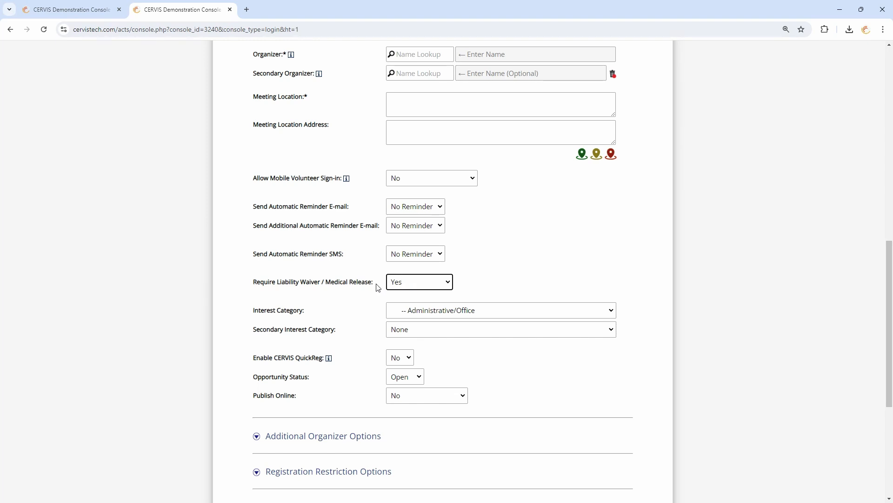
drag(373, 282, 279, 285)
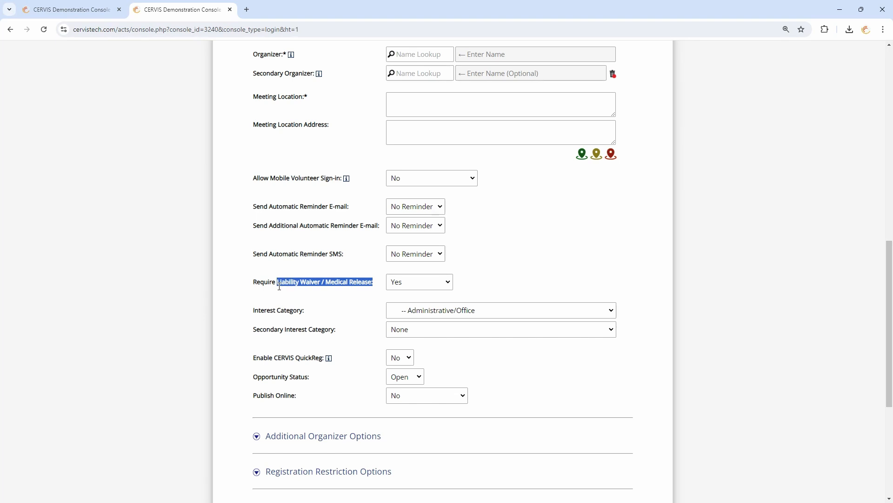
click(365, 285)
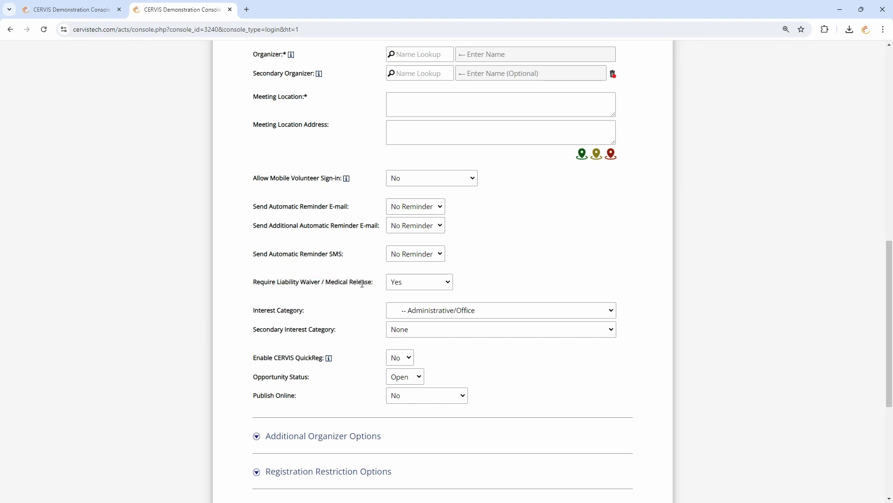
scroll(368, 287, up, 10)
Start a new volunteer via Volunteers > Add New Volunteer and find the waiver-on-file question
click(321, 153)
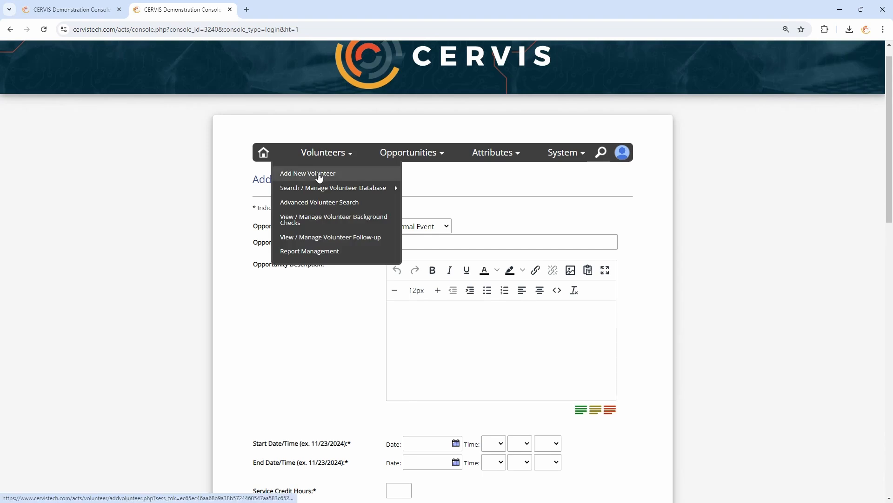
click(318, 173)
scroll(337, 299, down, 6)
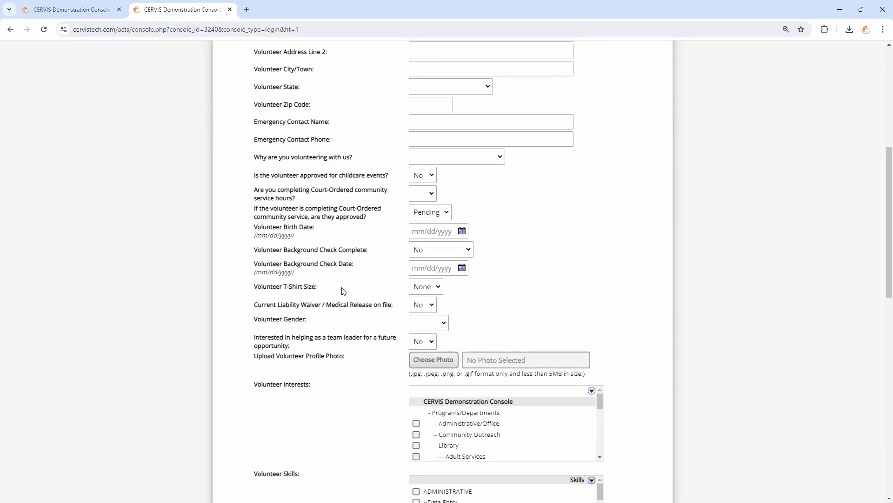
drag(258, 304, 383, 303)
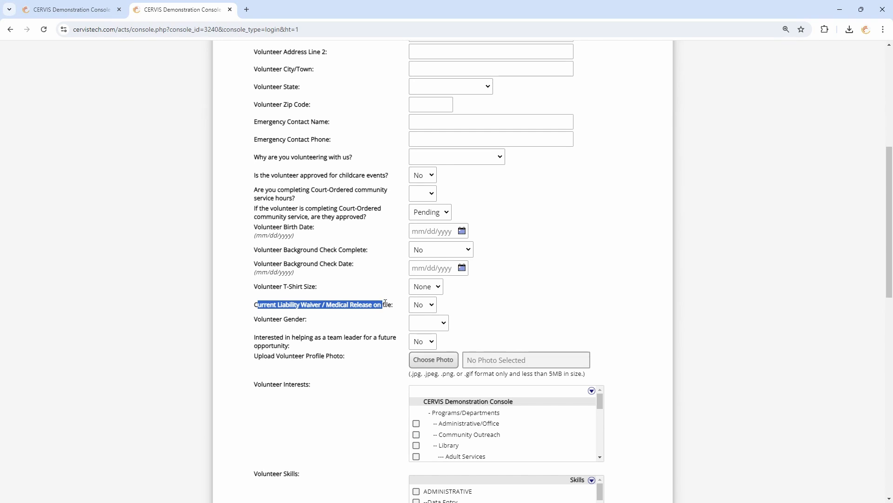
click(399, 310)
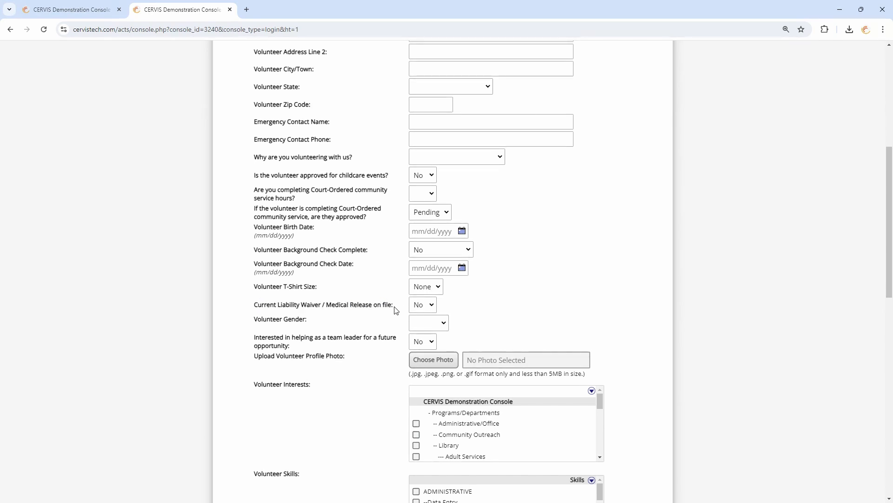
drag(396, 310, 255, 312)
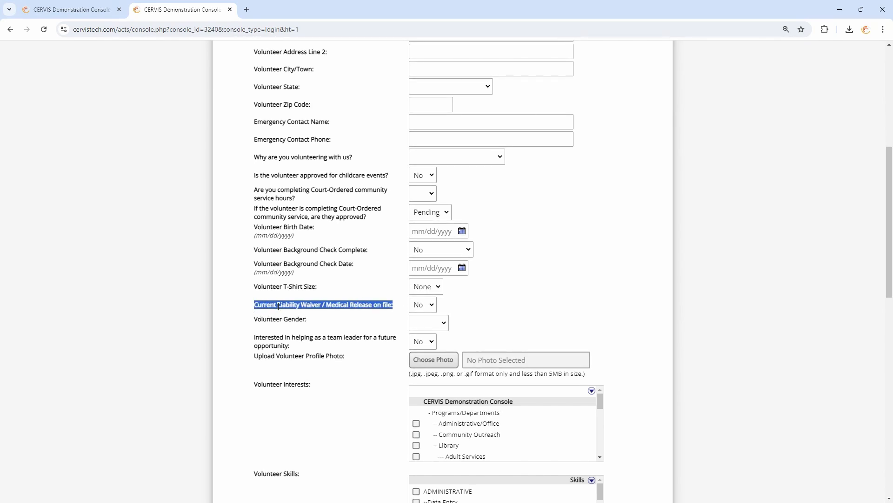
click(340, 305)
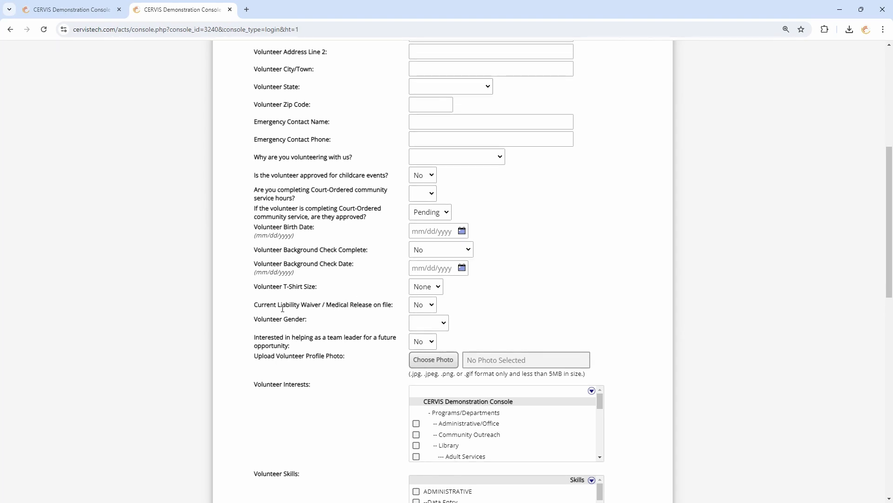
drag(279, 305, 370, 306)
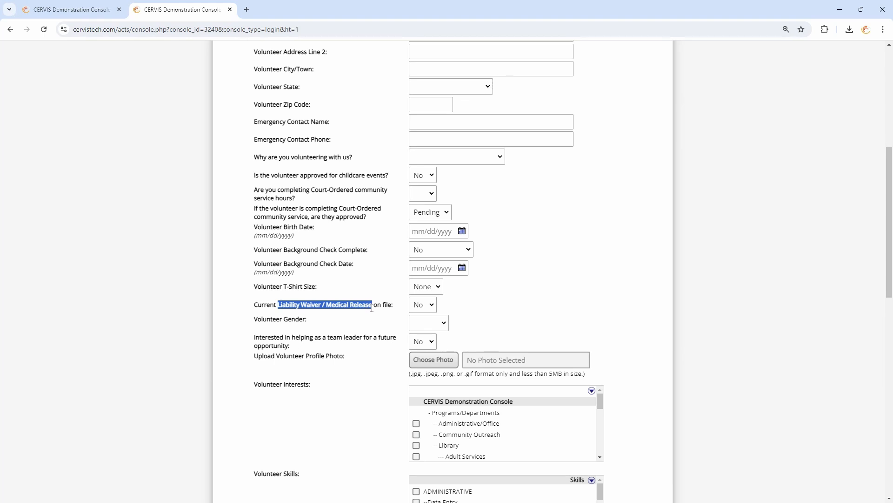
click(394, 307)
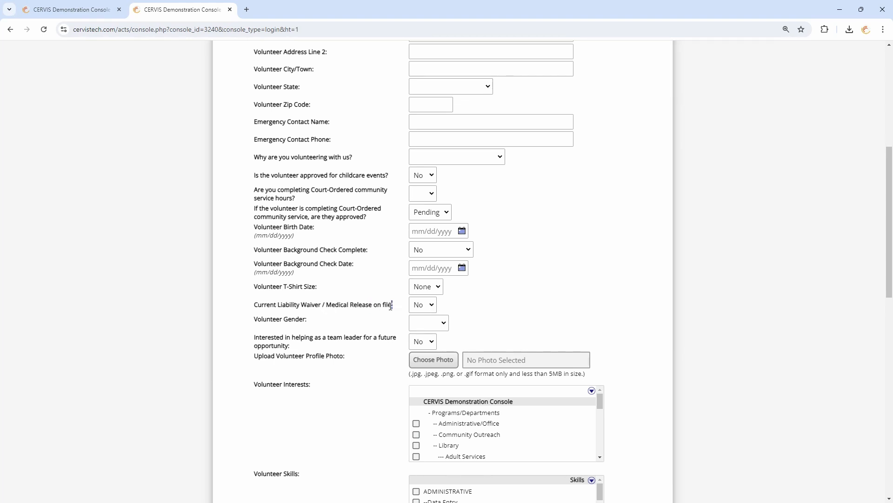
drag(390, 306, 395, 307)
Set 'Current Liability Waiver / Medical Release on file' to Yes, then go back to Main Dashboard
click(422, 304)
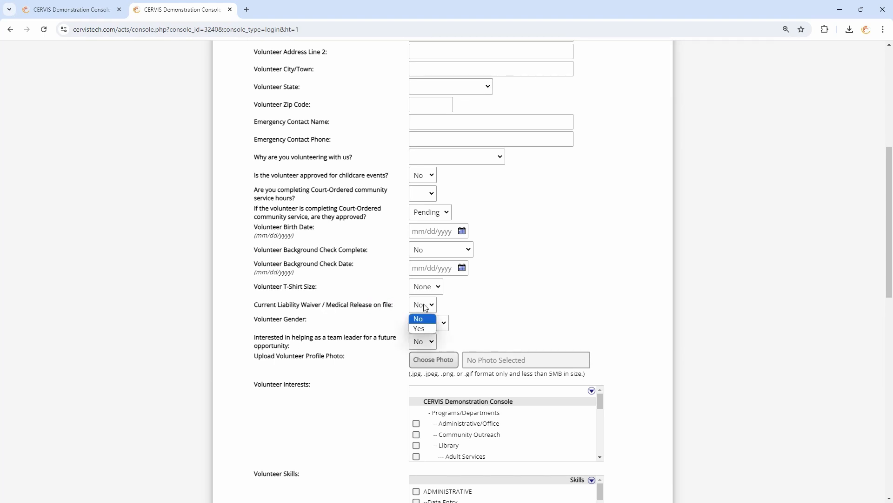
click(426, 328)
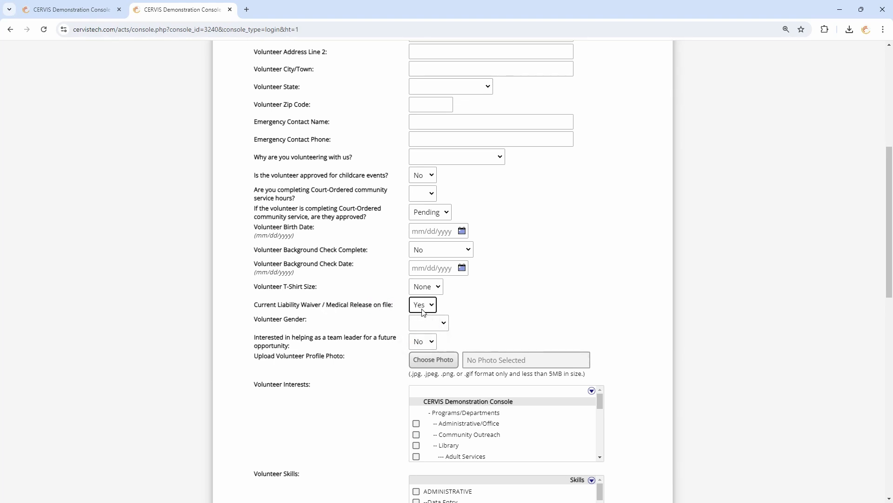
click(398, 311)
scroll(398, 310, down, 10)
click(287, 298)
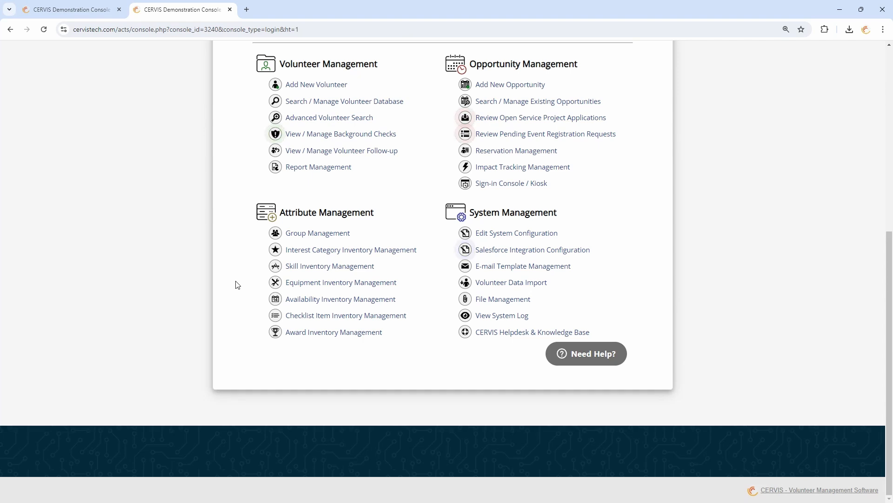
On the System File Management page, pin CERVIS_Flyer.pdf to the Volunteer portal
click(501, 301)
scroll(463, 142, up, 3)
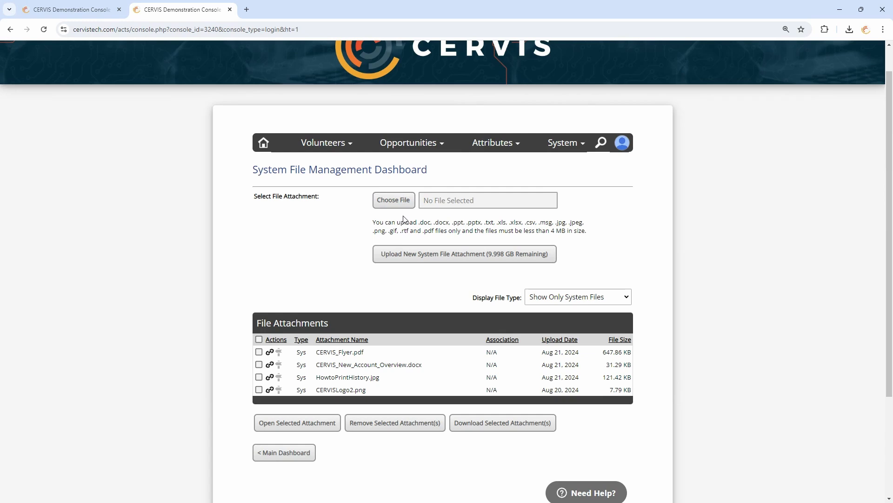
scroll(329, 271, down, 1)
scroll(329, 271, down, 2)
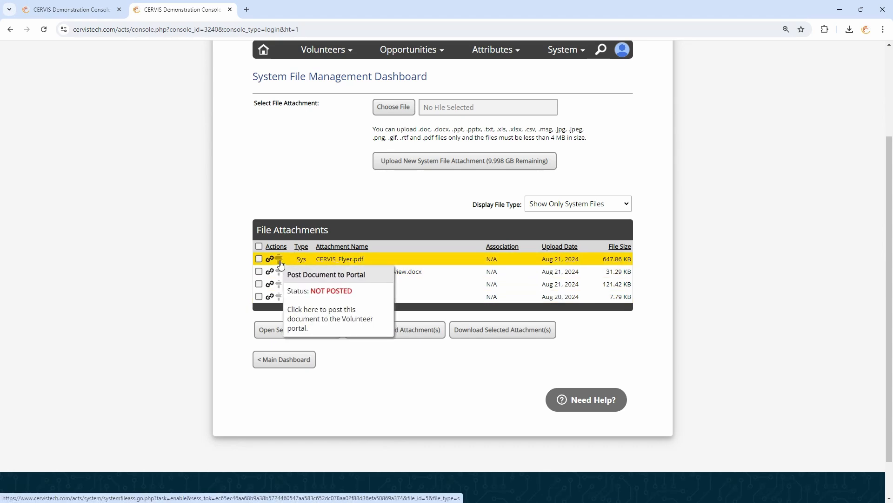
click(281, 263)
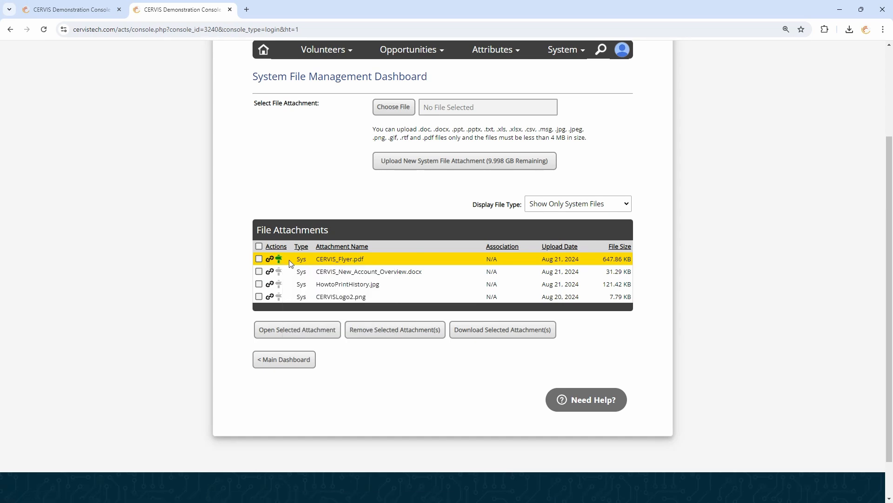
scroll(588, 229, up, 2)
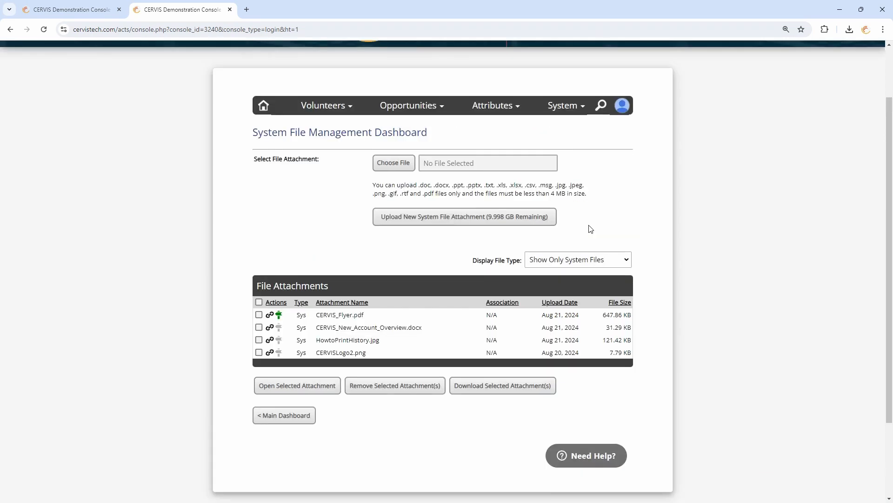
click(626, 148)
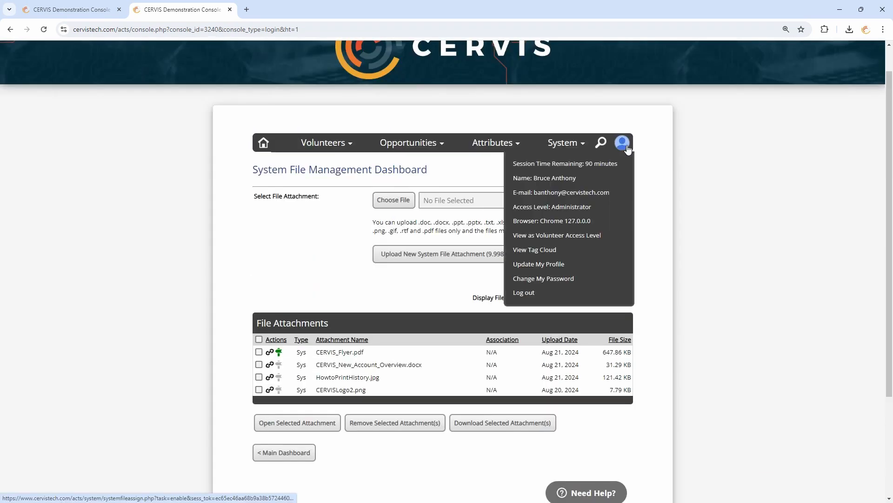
View the portal as a volunteer and find CERVIS_Flyer.pdf under View Posted Documents
click(579, 240)
scroll(578, 238, down, 4)
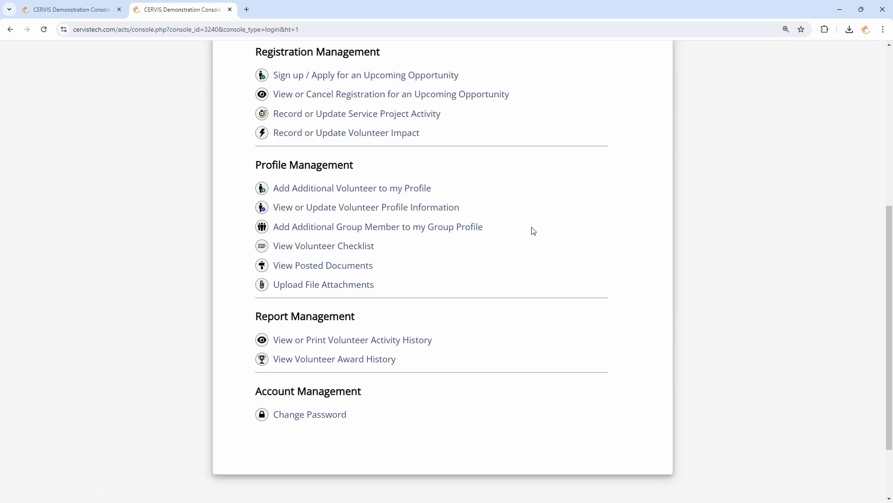
click(318, 266)
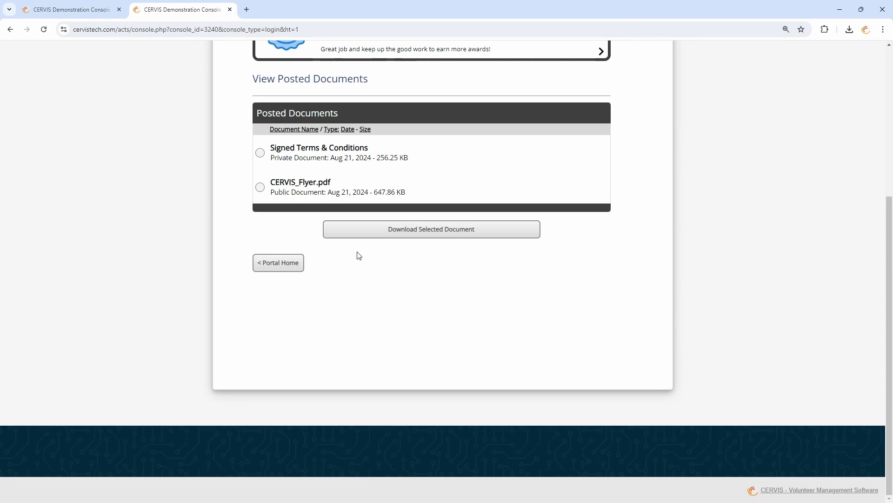
click(308, 195)
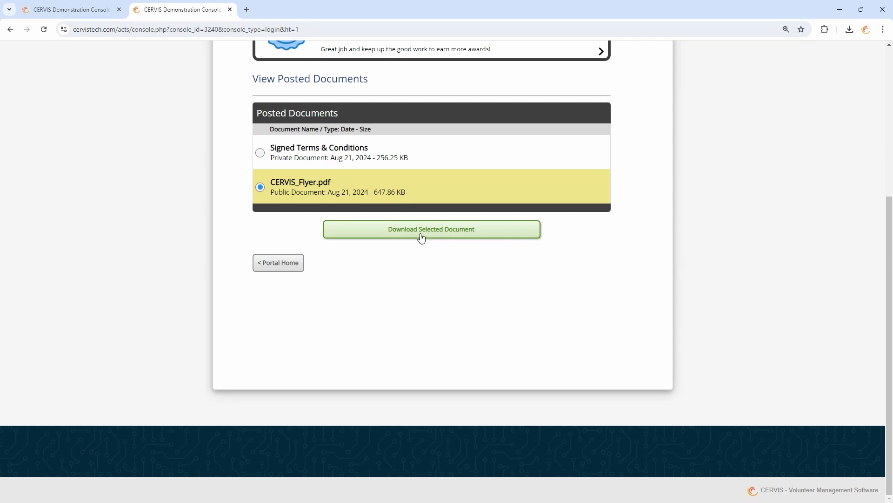
Return to Portal Home and switch back to Administrator Access Level
click(277, 263)
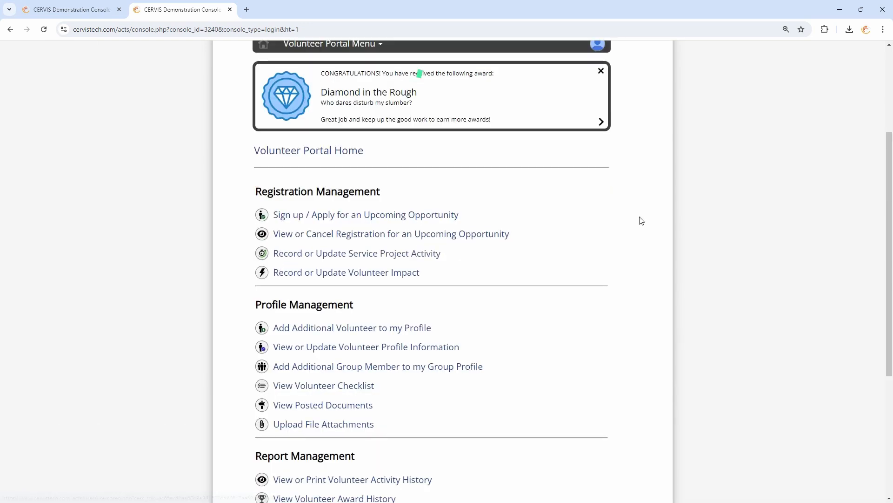
scroll(640, 219, up, 2)
click(598, 136)
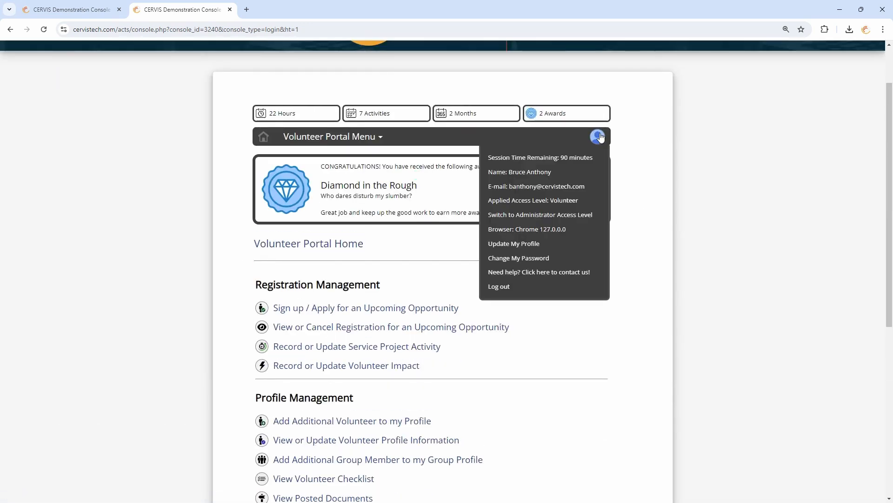
click(568, 218)
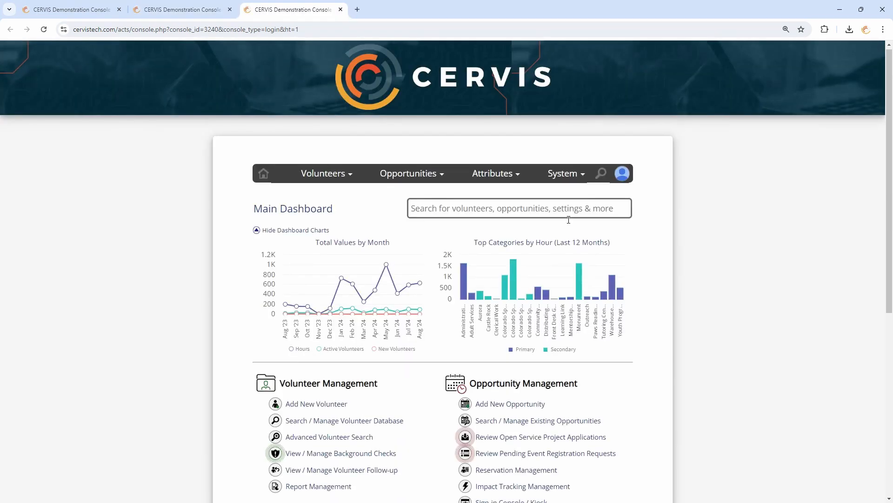
scroll(568, 219, down, 6)
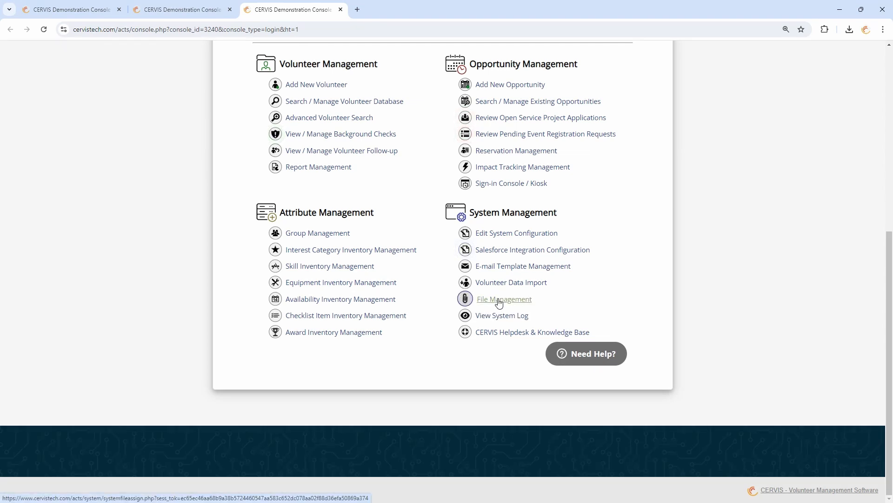
click(319, 233)
scroll(323, 241, down, 5)
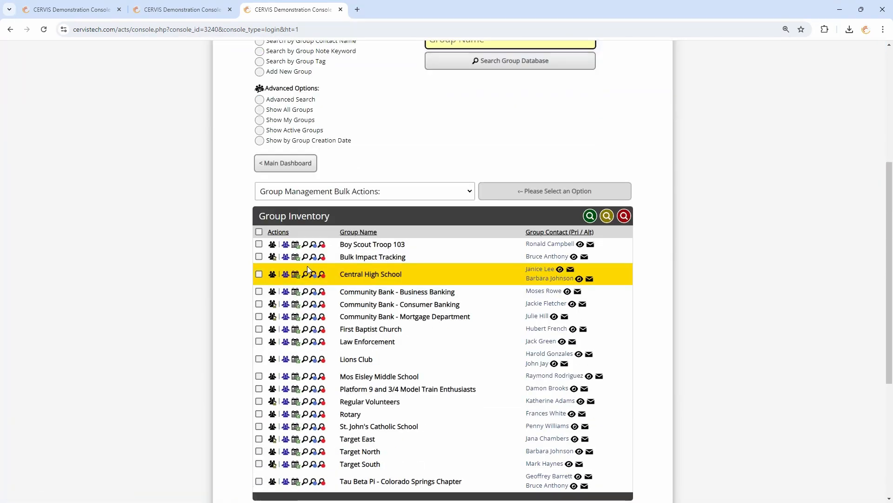
click(273, 245)
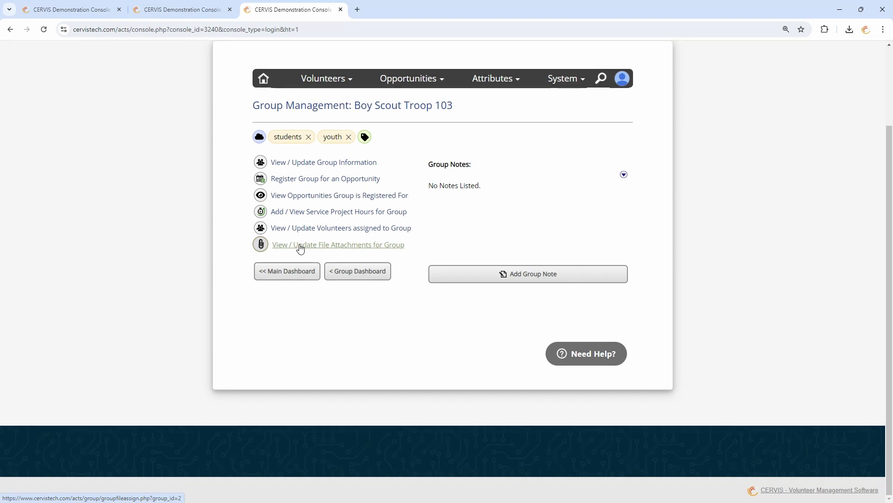
click(303, 272)
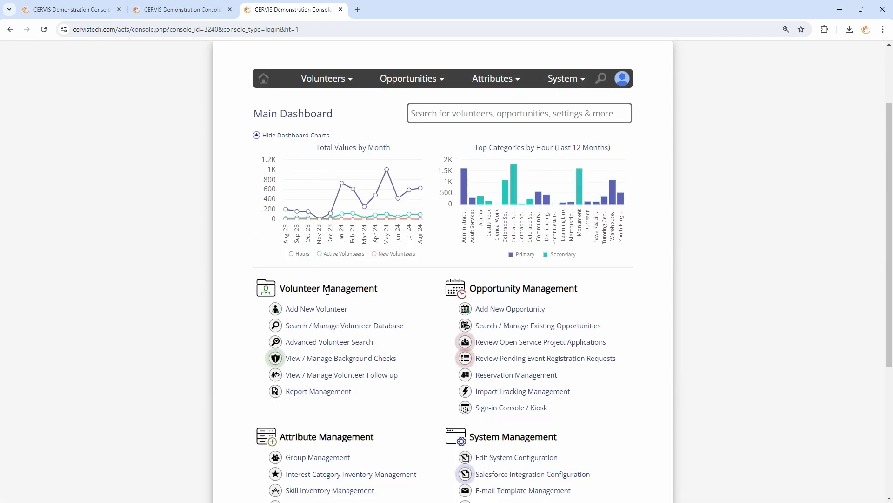
From the volunteer database, pin CERVIS_New_Account_Overview.docx to the second volunteer's portal attachments
click(342, 327)
scroll(433, 270, down, 2)
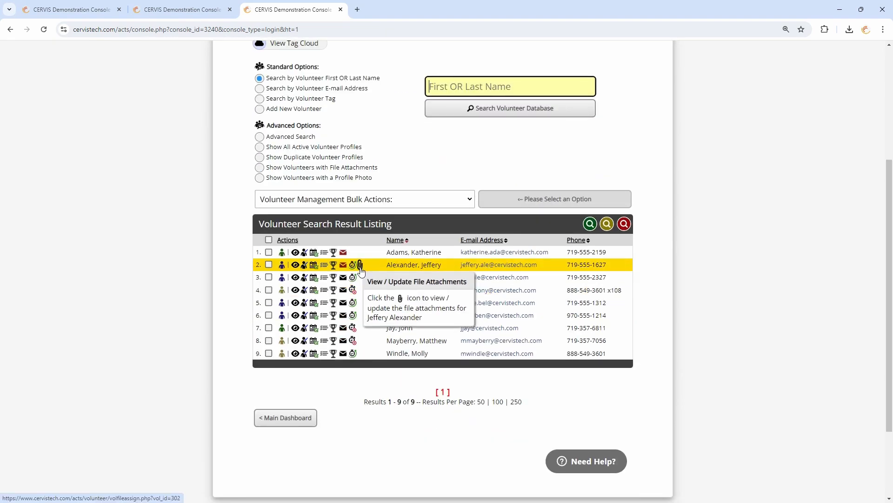
click(361, 269)
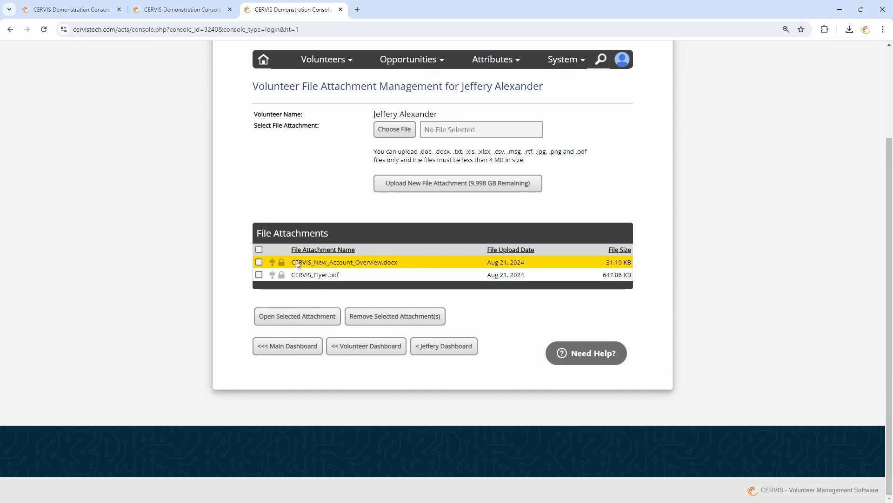
mouse_move(282, 264)
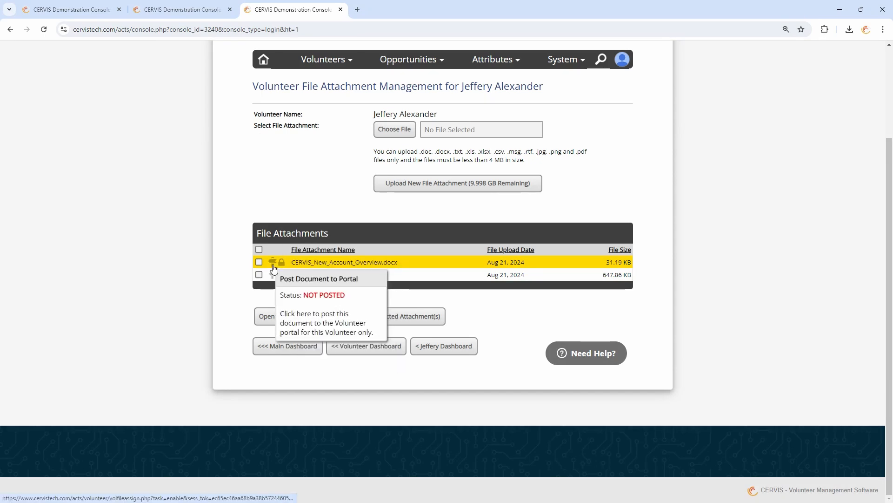
click(273, 269)
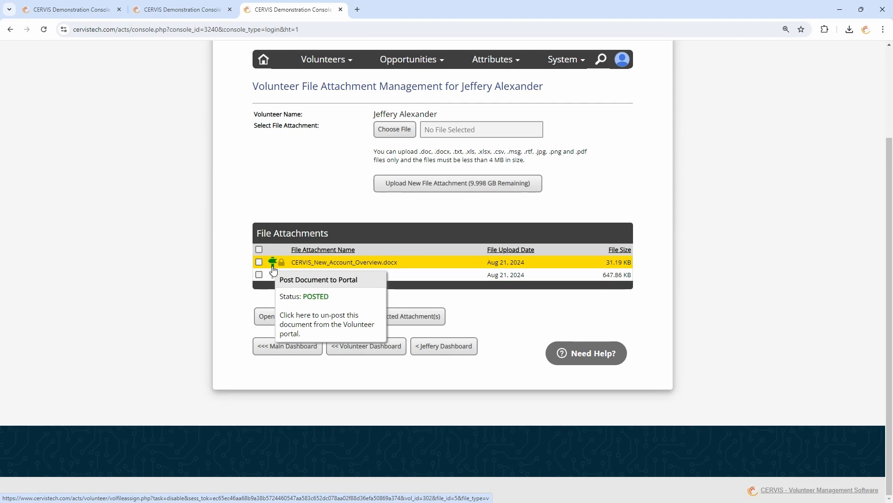
click(266, 62)
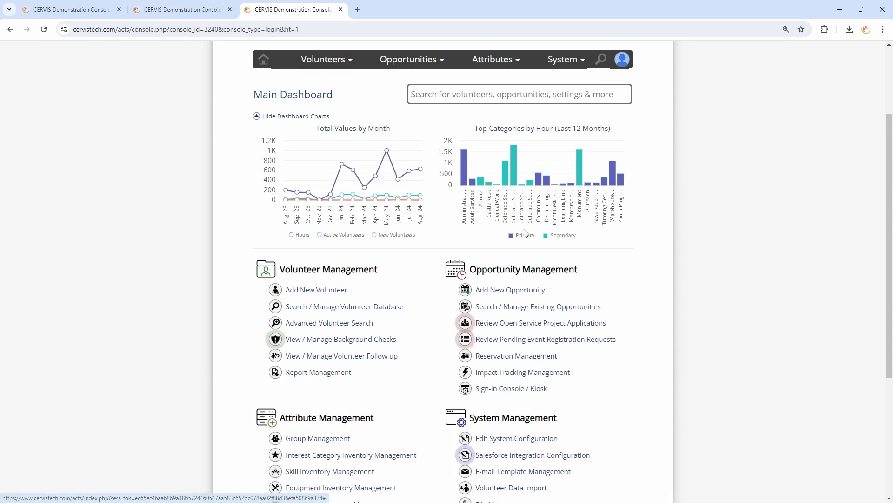
click(564, 309)
scroll(567, 310, down, 3)
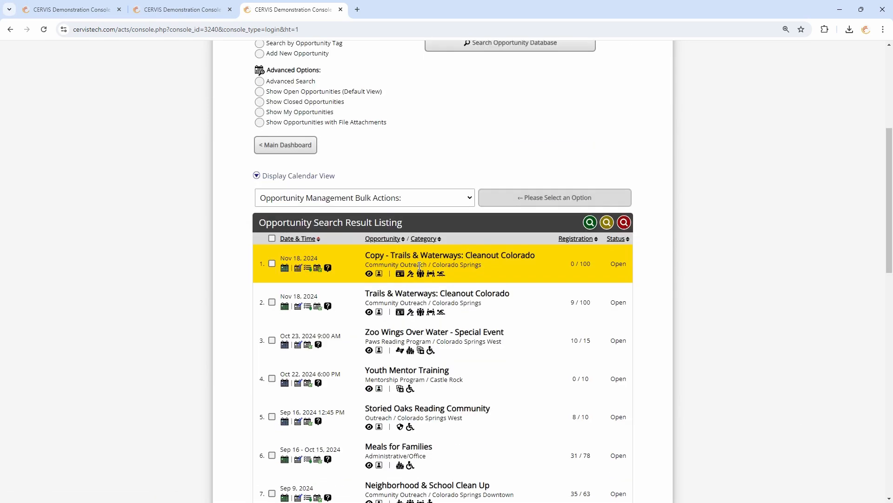
scroll(403, 246, down, 2)
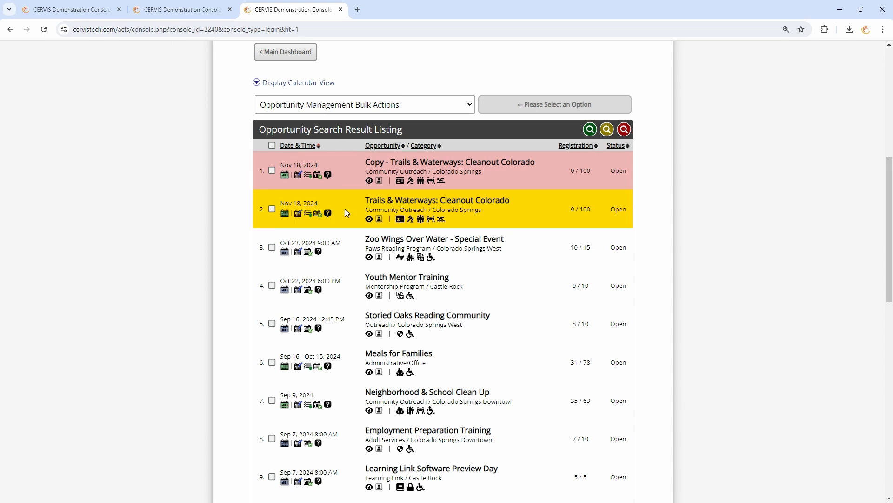
click(285, 215)
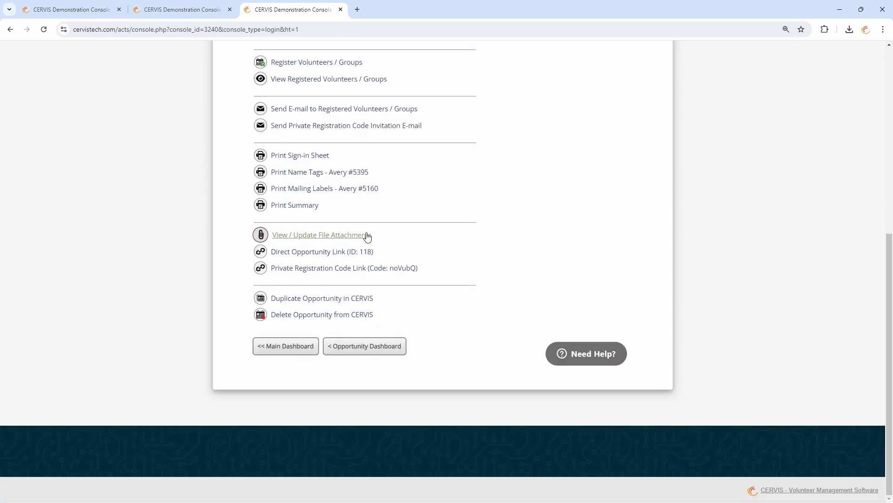
click(316, 236)
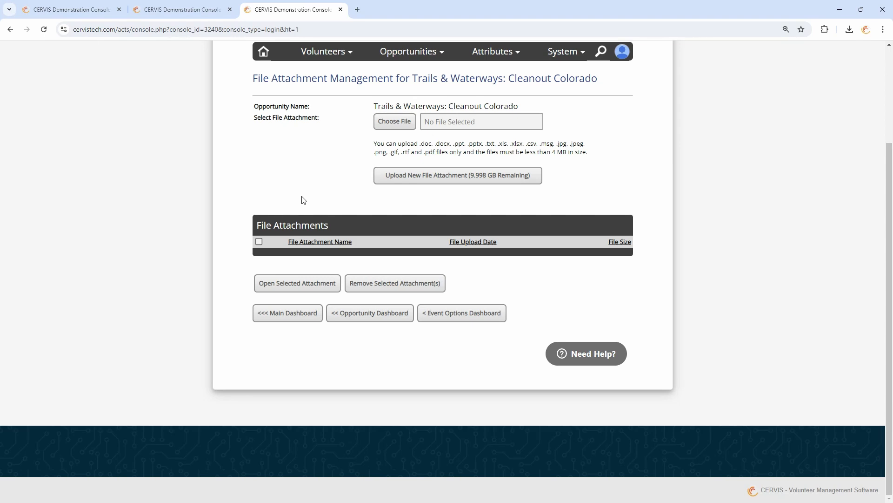
click(473, 313)
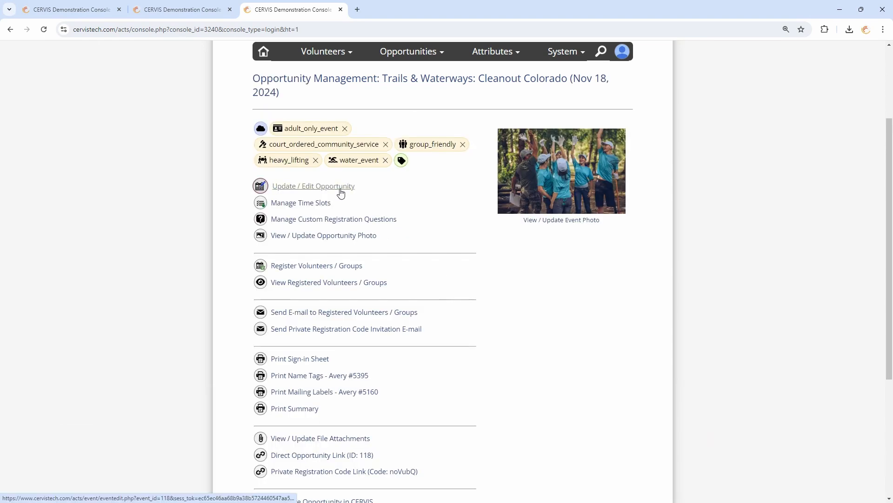
click(341, 193)
drag(401, 278, 512, 325)
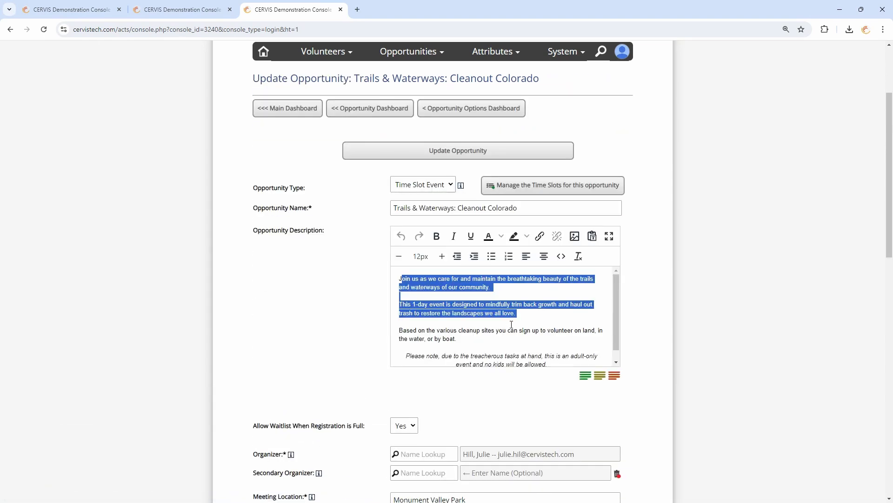
click(535, 315)
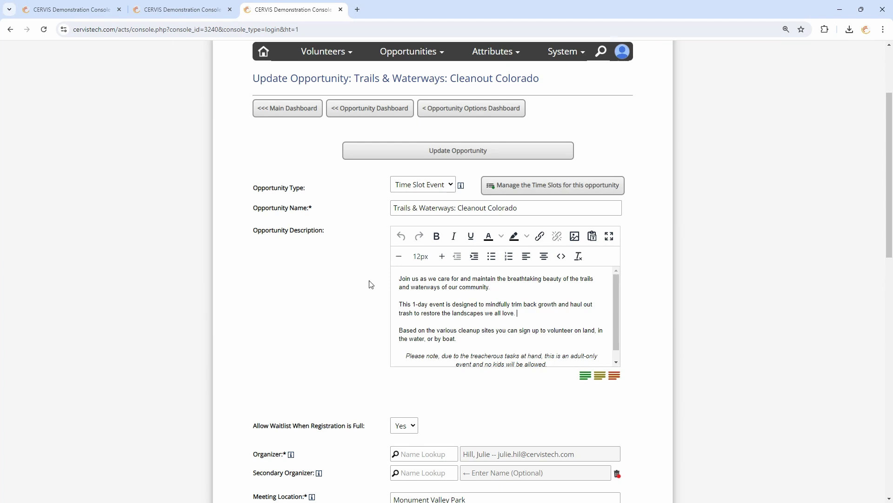
click(429, 294)
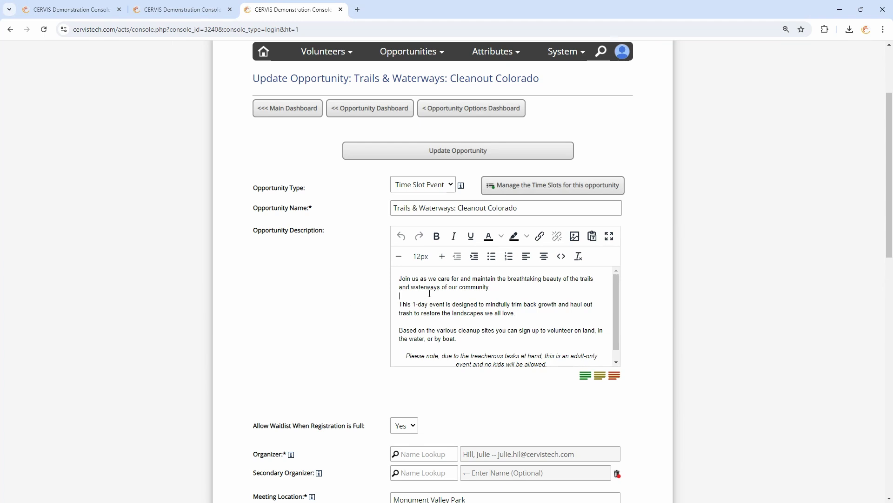
click(529, 317)
click(294, 109)
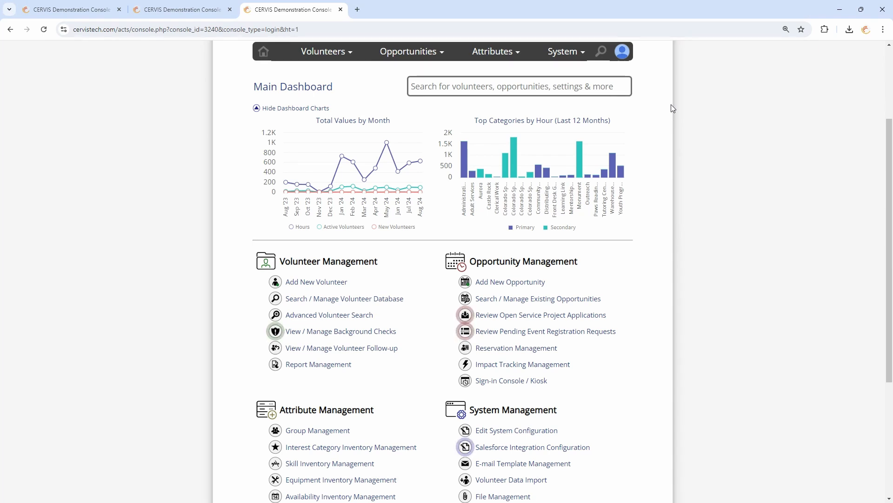
View the portal at Volunteer Access Level and open the Upload File Attachments page
click(623, 52)
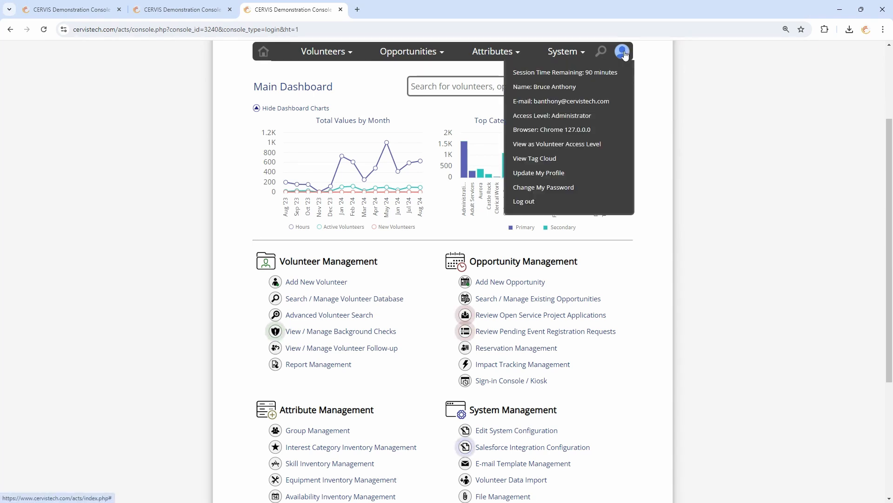
click(575, 145)
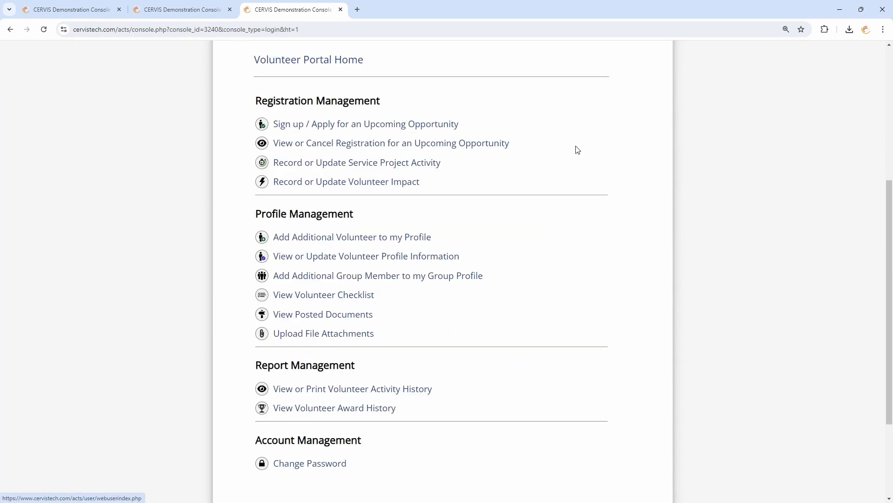
click(315, 334)
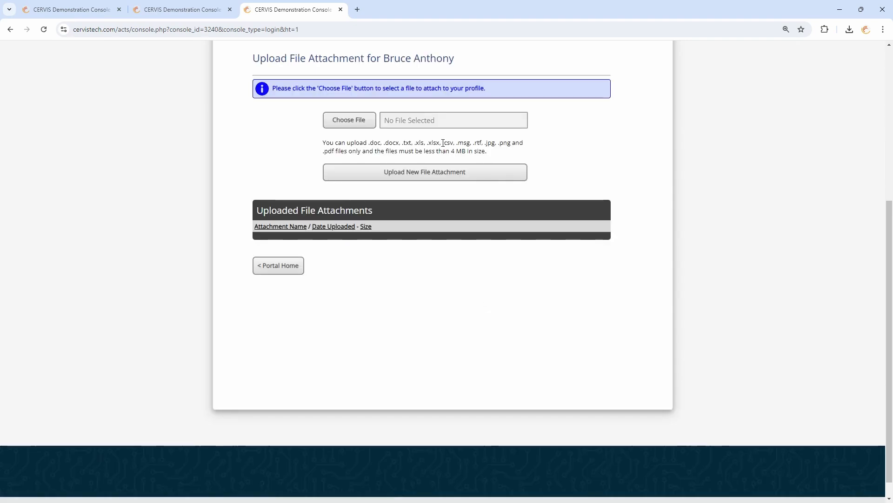
Go back to Portal Home and switch to Administrator Access Level
click(269, 273)
scroll(620, 160, up, 3)
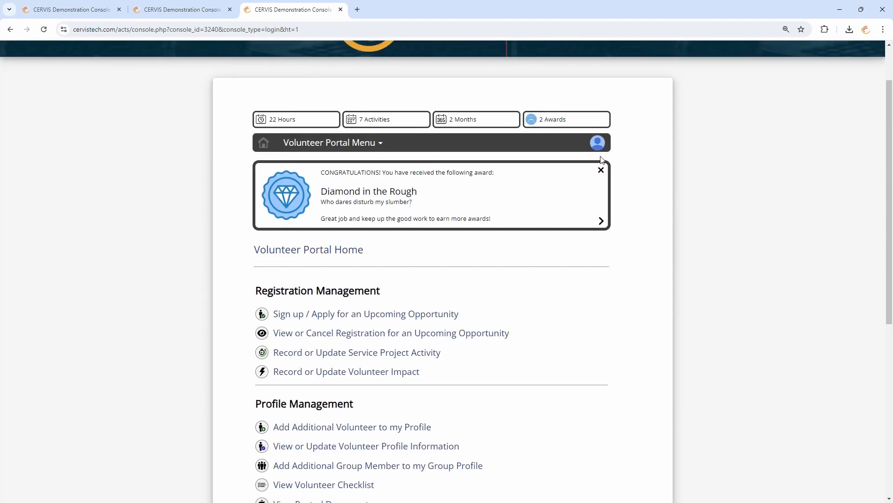
click(599, 147)
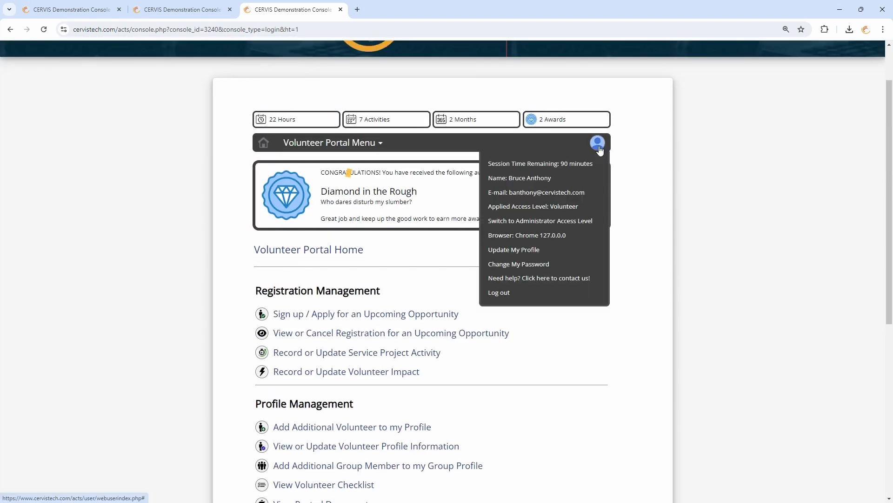
click(580, 221)
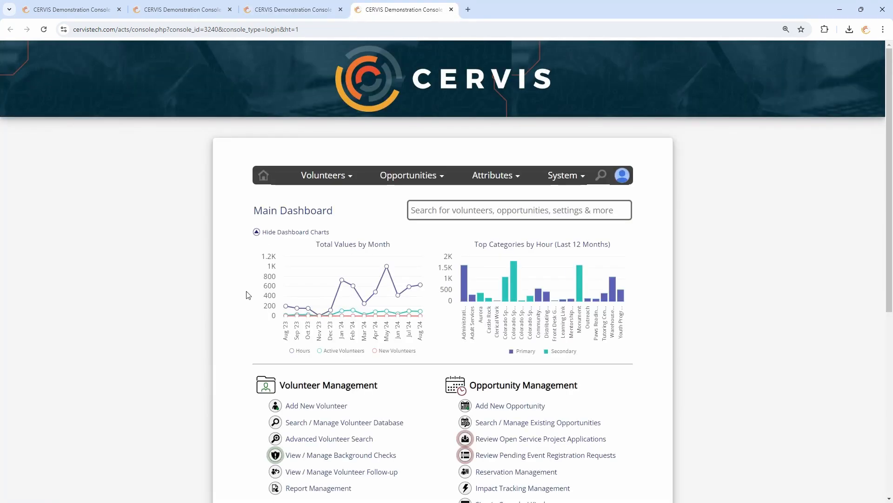
scroll(250, 305, down, 1)
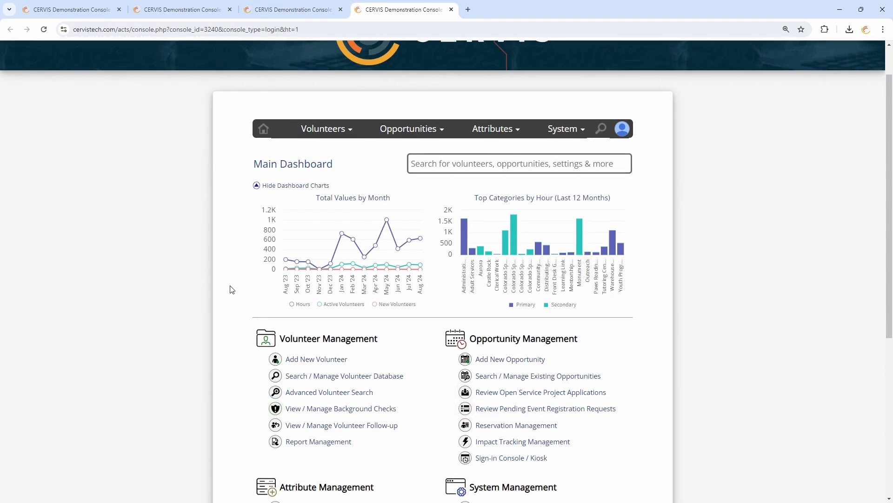
scroll(232, 290, down, 3)
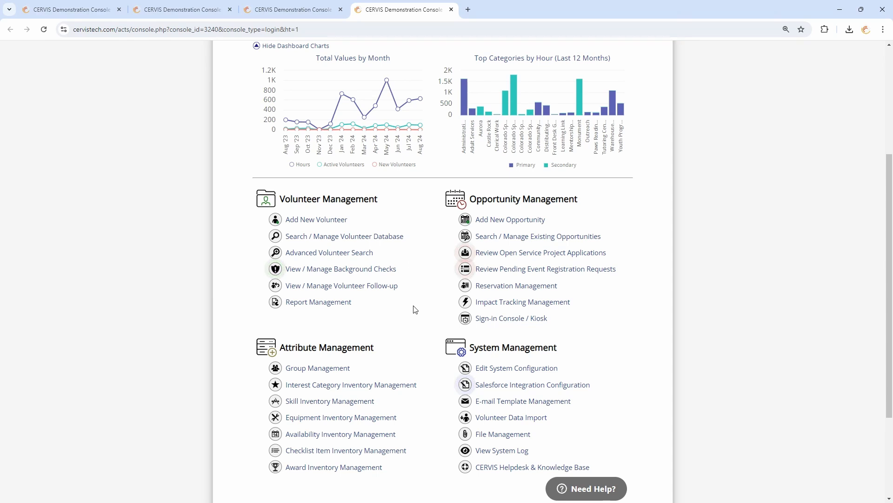
scroll(415, 318, down, 1)
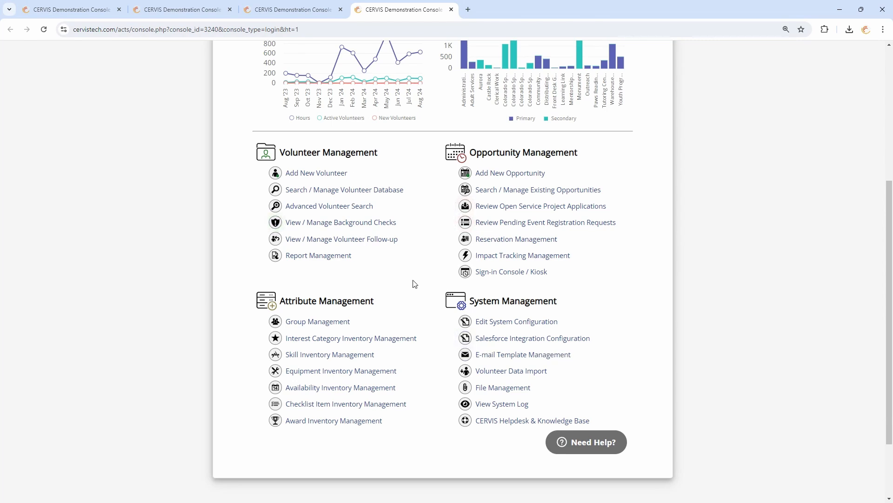
click(592, 444)
scroll(568, 425, down, 1)
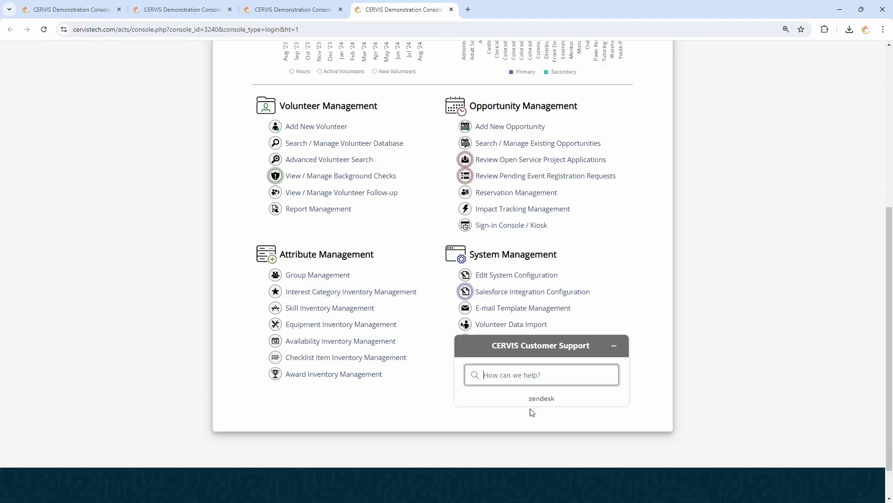
text(Terms)
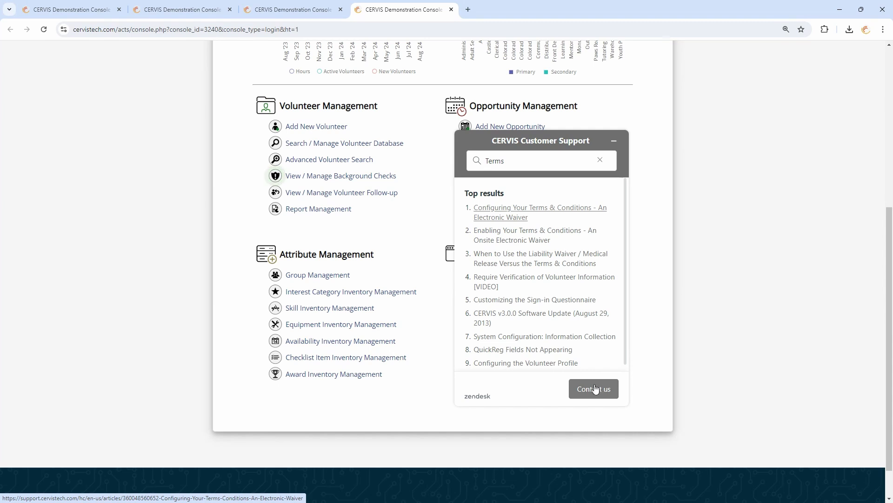
click(615, 143)
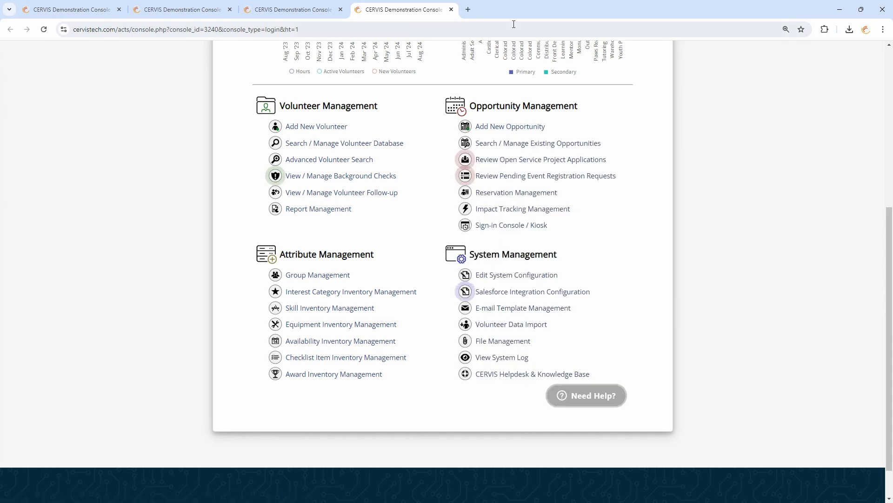
click(468, 8)
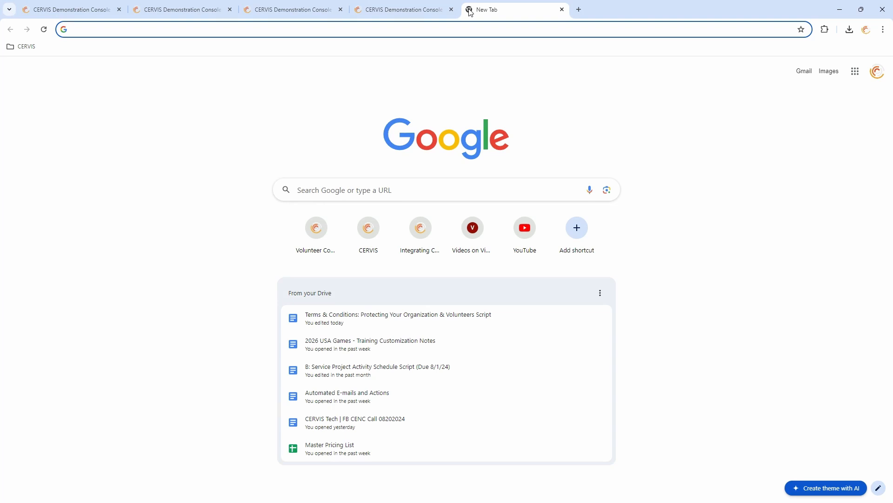
text(video.cervis)
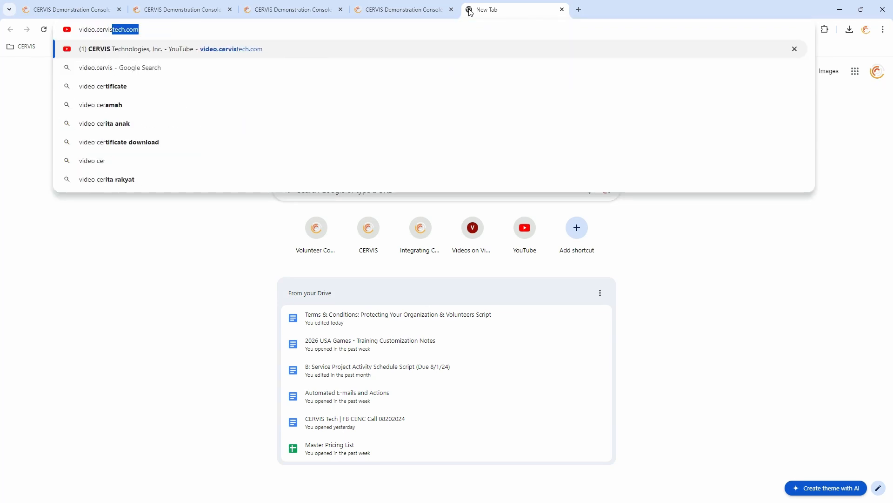
text(tech.com)
key(Return)
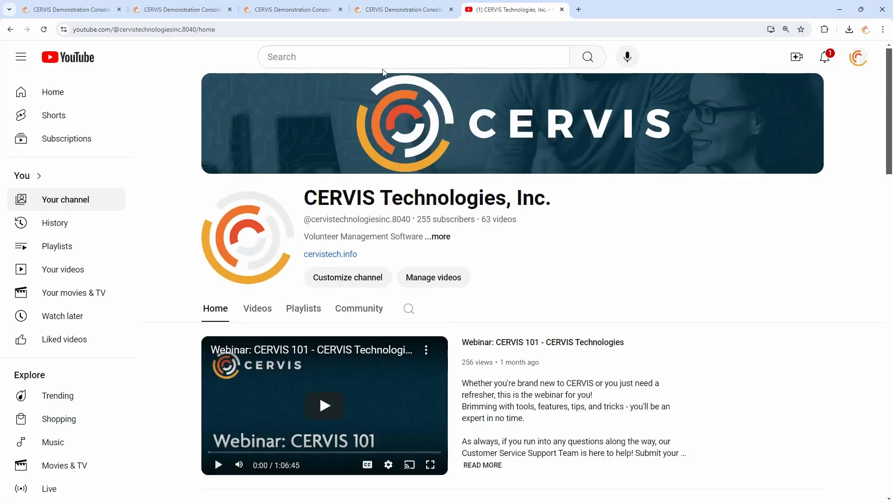
scroll(378, 96, down, 5)
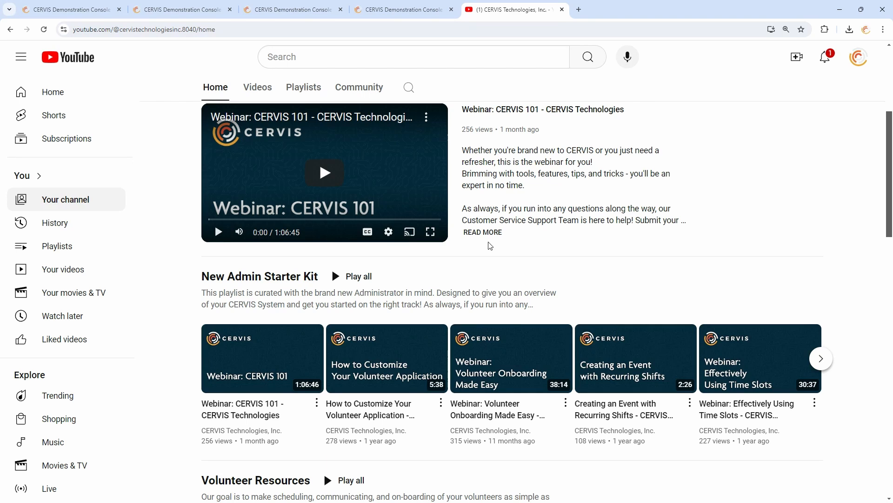
scroll(341, 354, down, 3)
scroll(341, 355, up, 5)
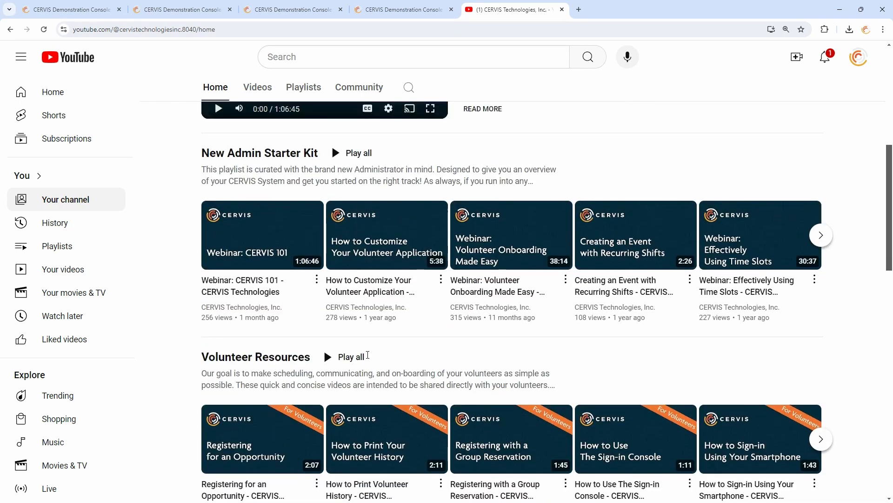
key(ctrl+minus)
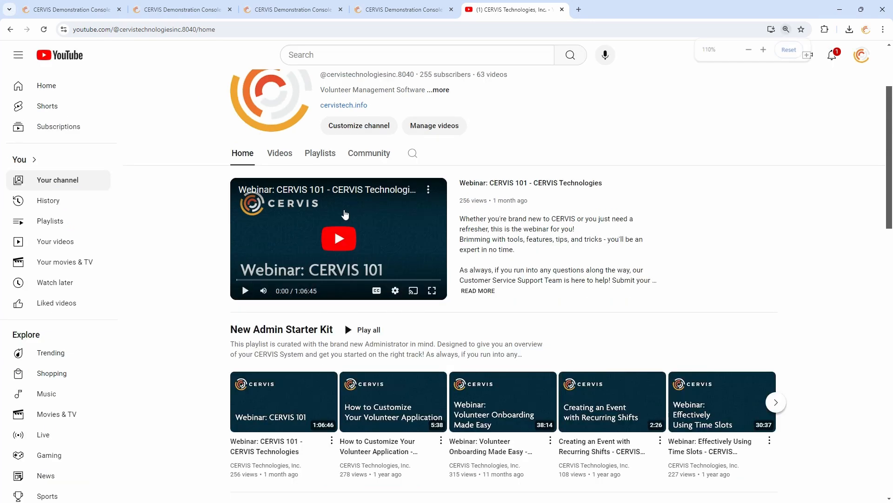
click(225, 173)
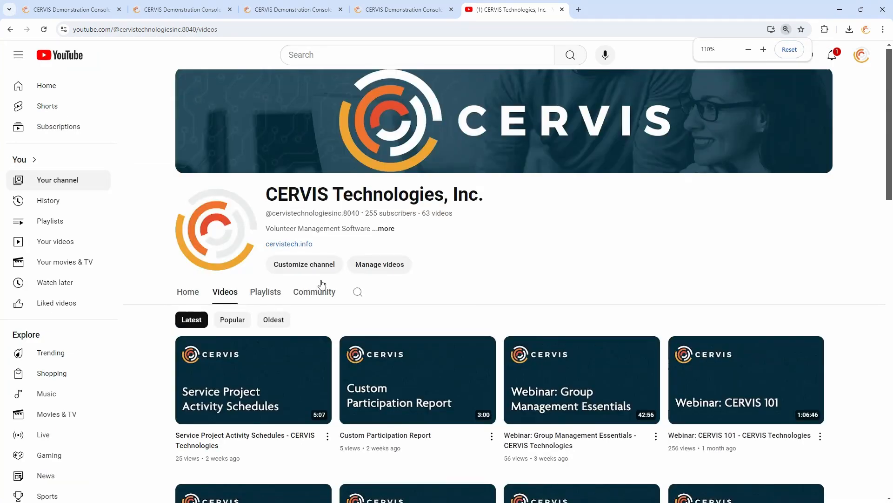
scroll(326, 185, down, 3)
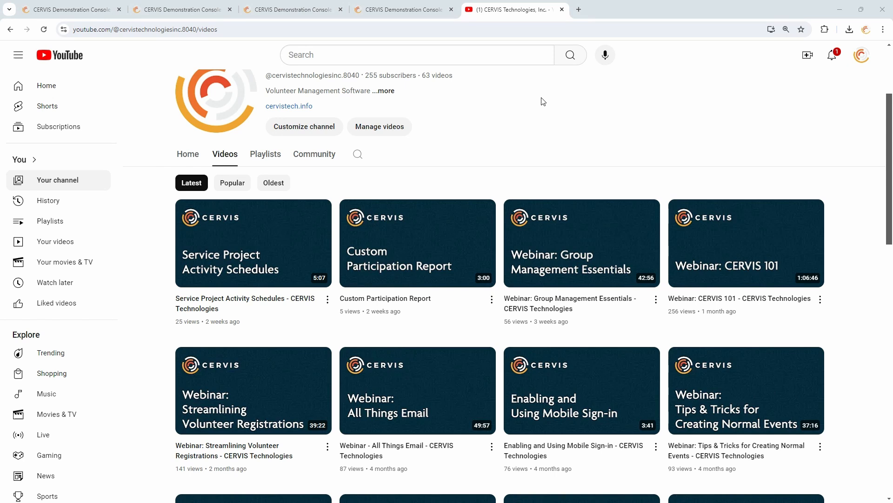
click(562, 9)
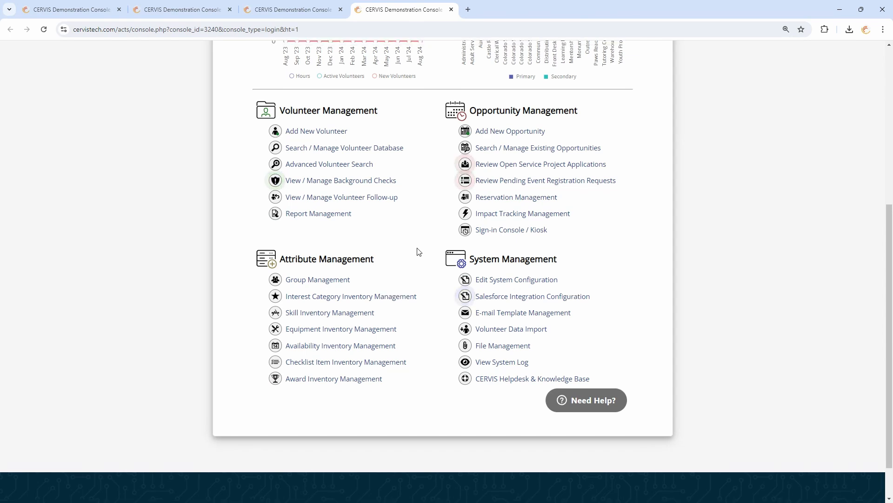
scroll(421, 269, up, 1)
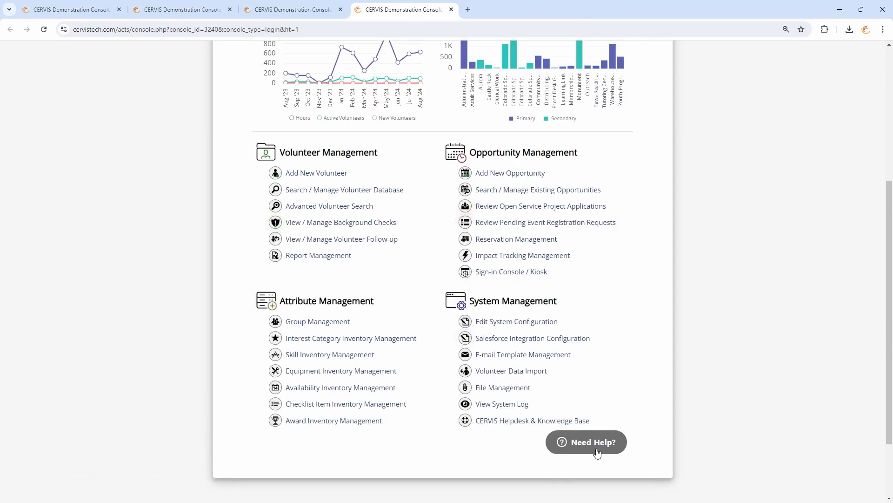